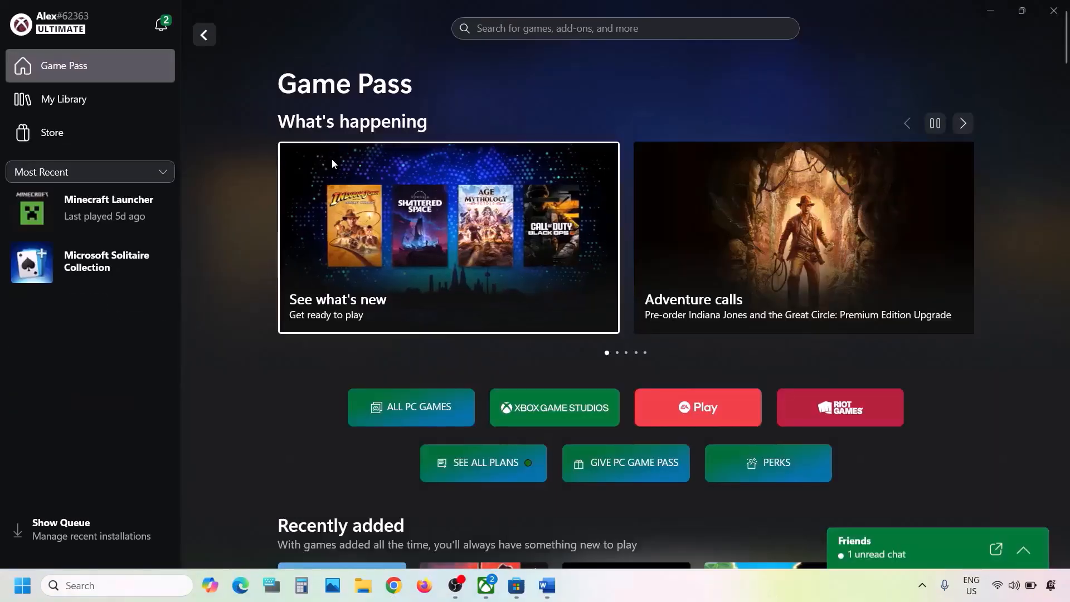
Run the Gaming Services Repair Tool from the Xbox app's support options, and close it when the repair is done
click(547, 585)
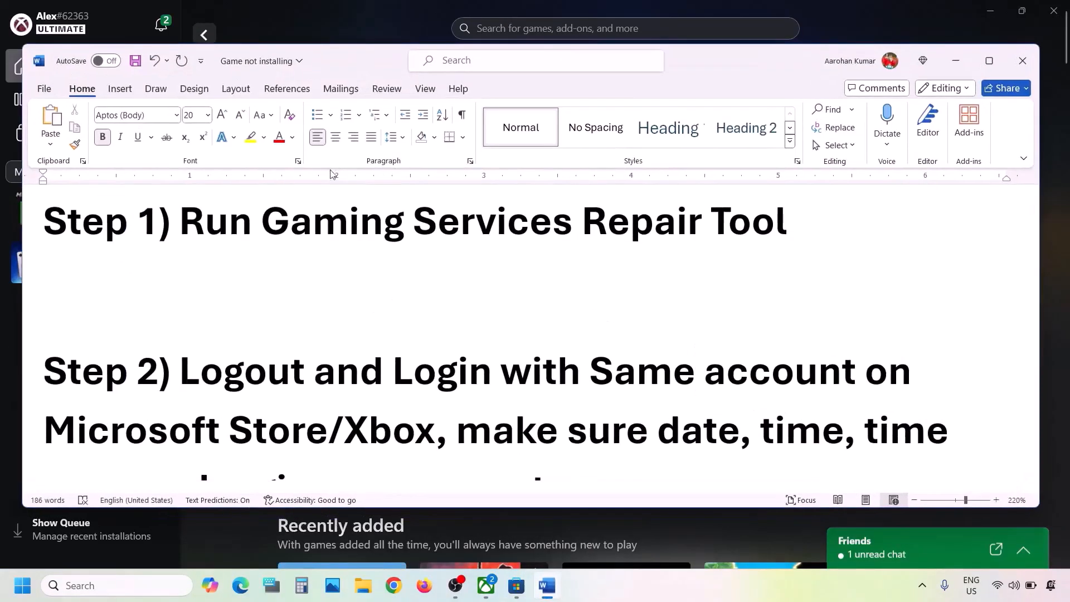
click(257, 2)
click(116, 25)
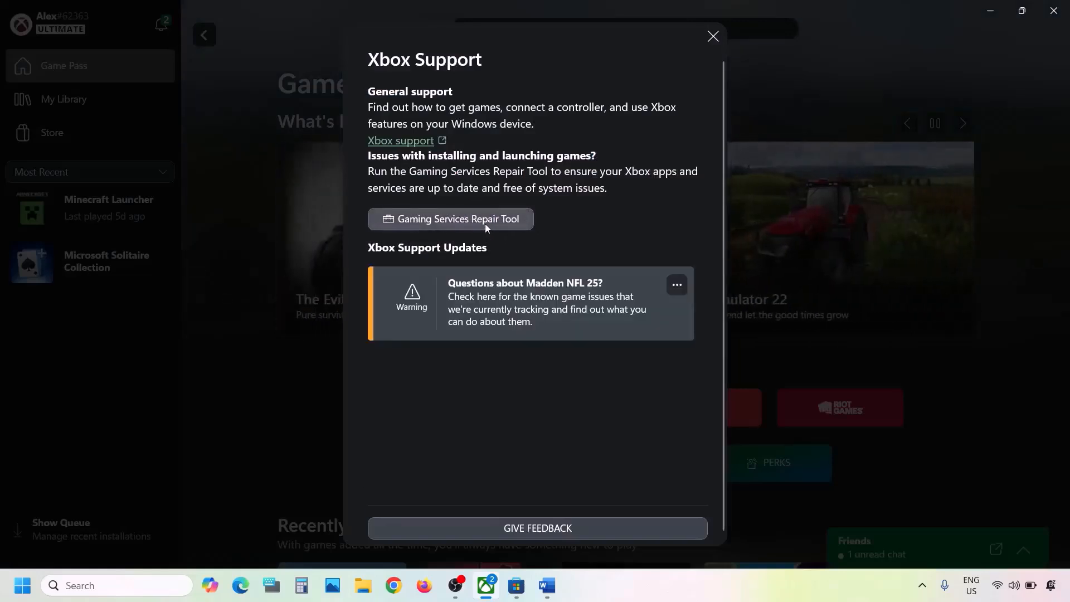
click(484, 223)
click(687, 378)
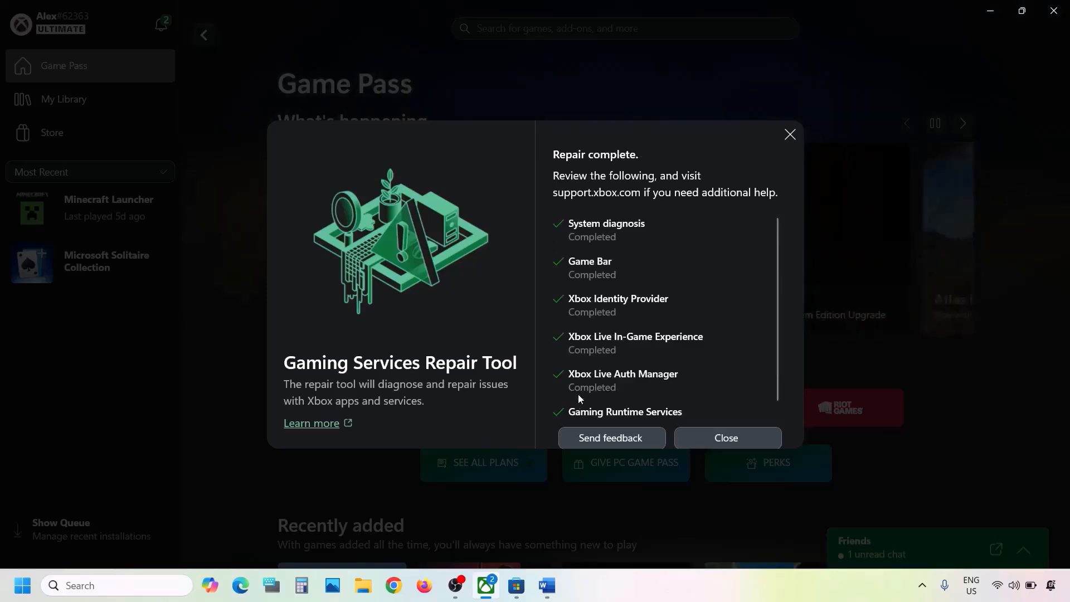
click(698, 440)
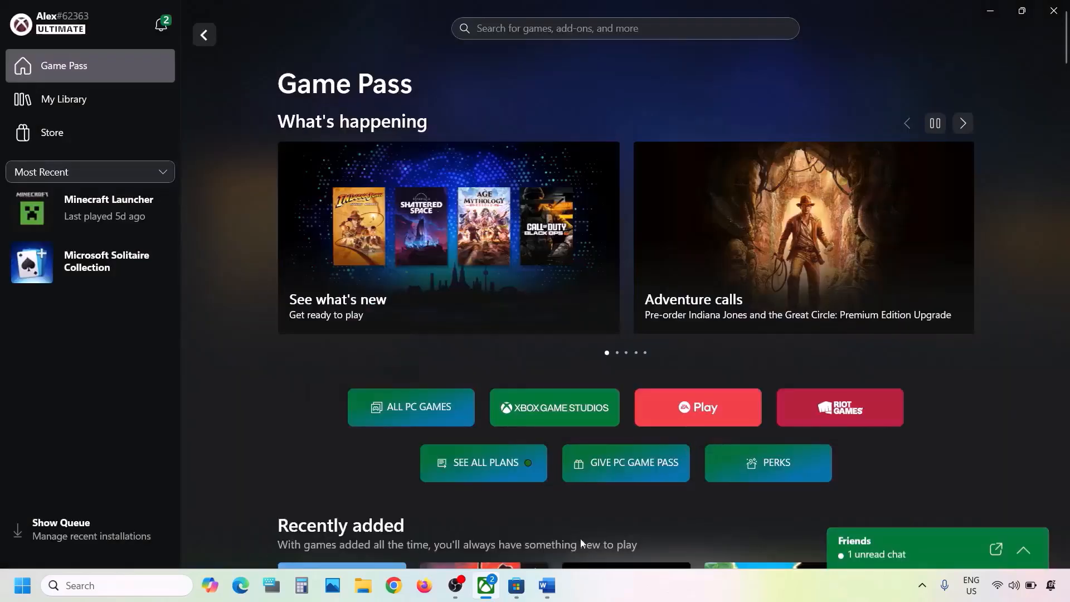
Copy "Gaming Services Repair Tool" from the Word document, search for it in Chrome and open its Xbox Support page
click(549, 588)
drag(799, 227, 262, 224)
key(ctrl+c)
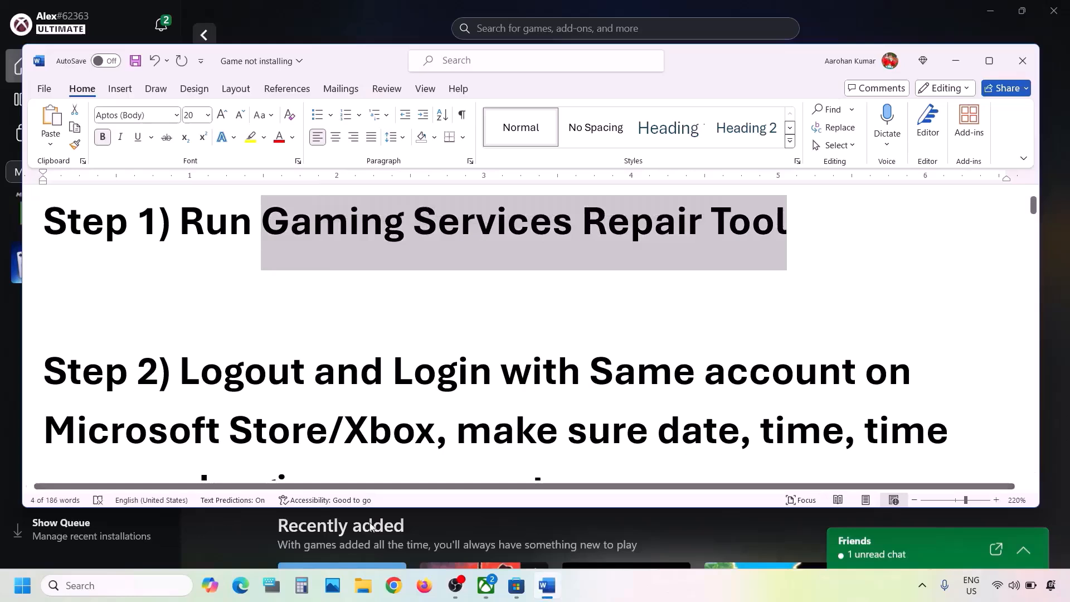
click(397, 593)
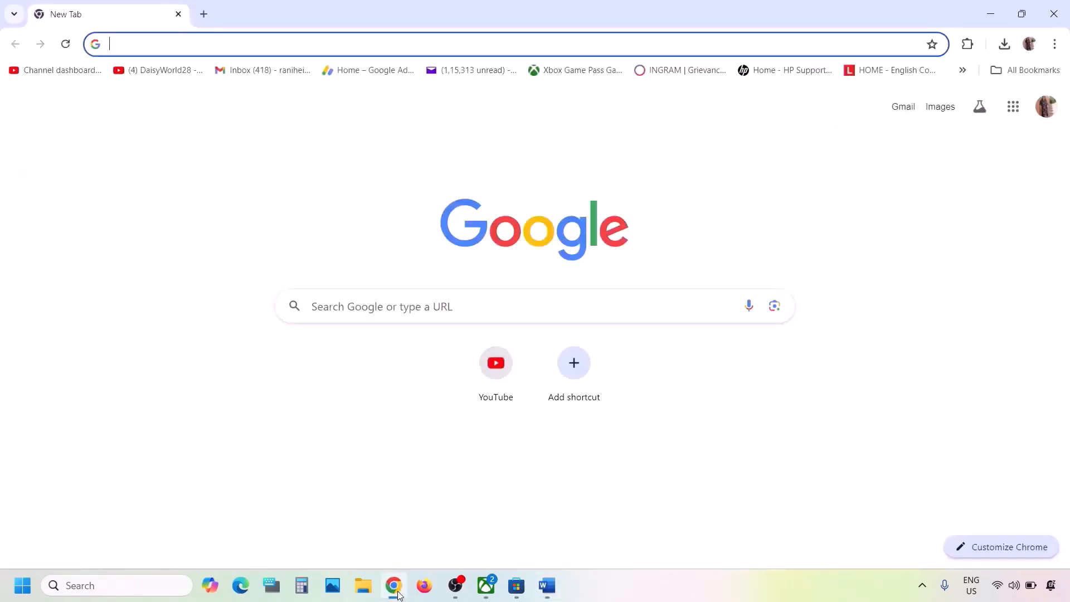
key(ctrl+v)
key(Return)
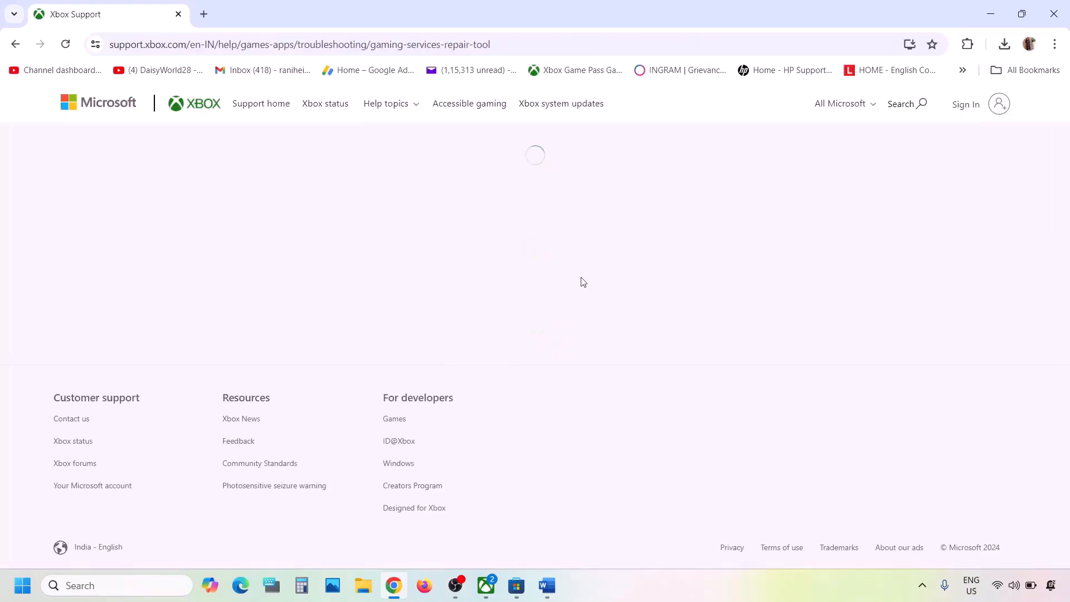
Expand the Downloadable version section of the support article and download the Gaming Services Repair Tool for PC
scroll(255, 412, down, 3)
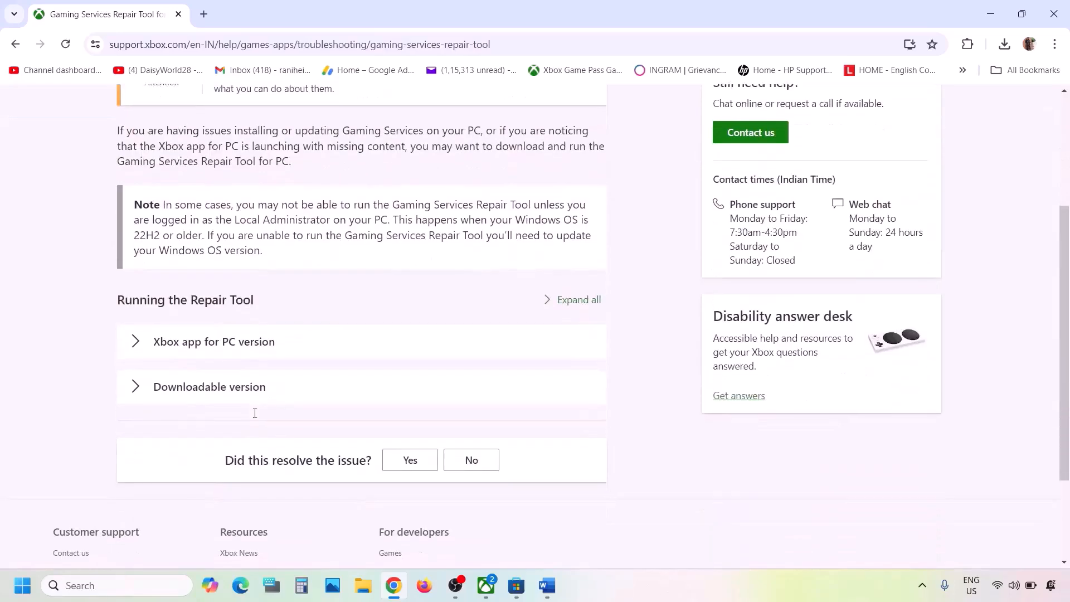
click(200, 384)
scroll(200, 385, down, 15)
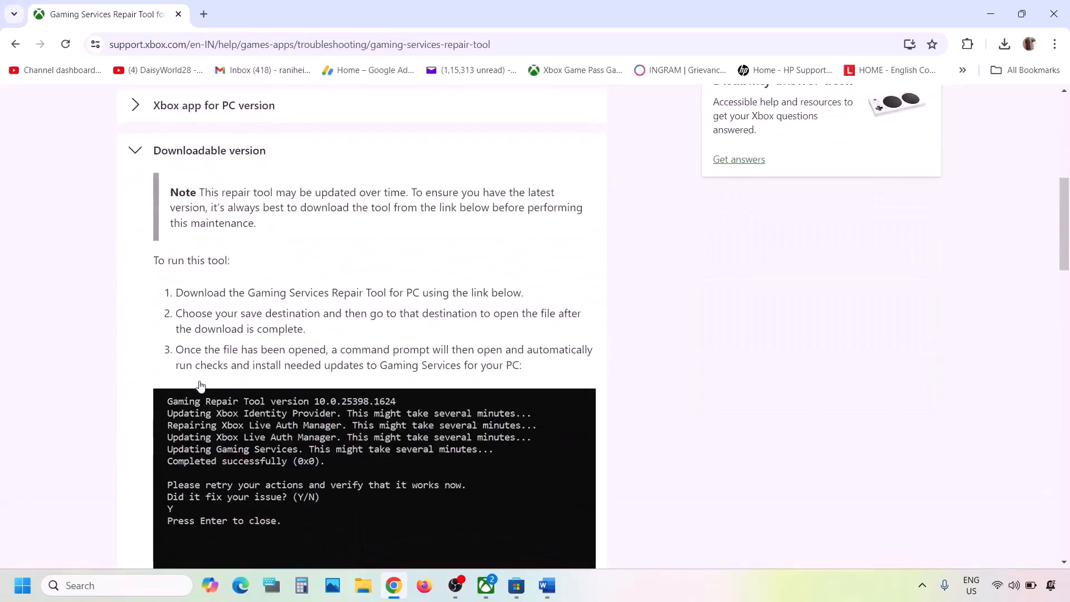
scroll(201, 385, up, 2)
scroll(200, 384, up, 1)
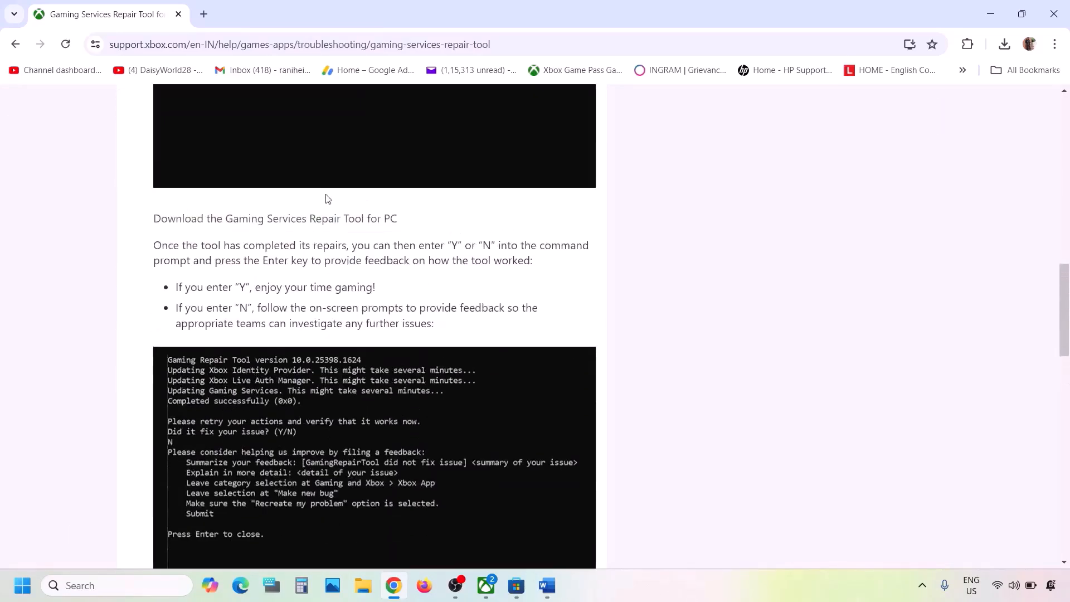
click(283, 225)
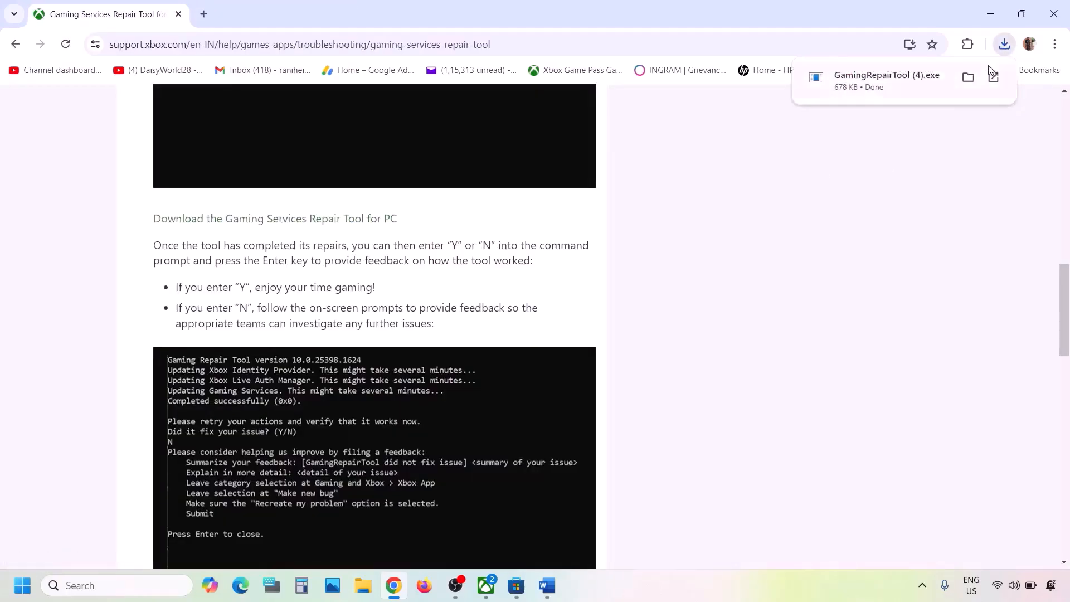
Run the downloaded GamingRepairTool (4).exe and close its console window after the repairs finish
click(902, 88)
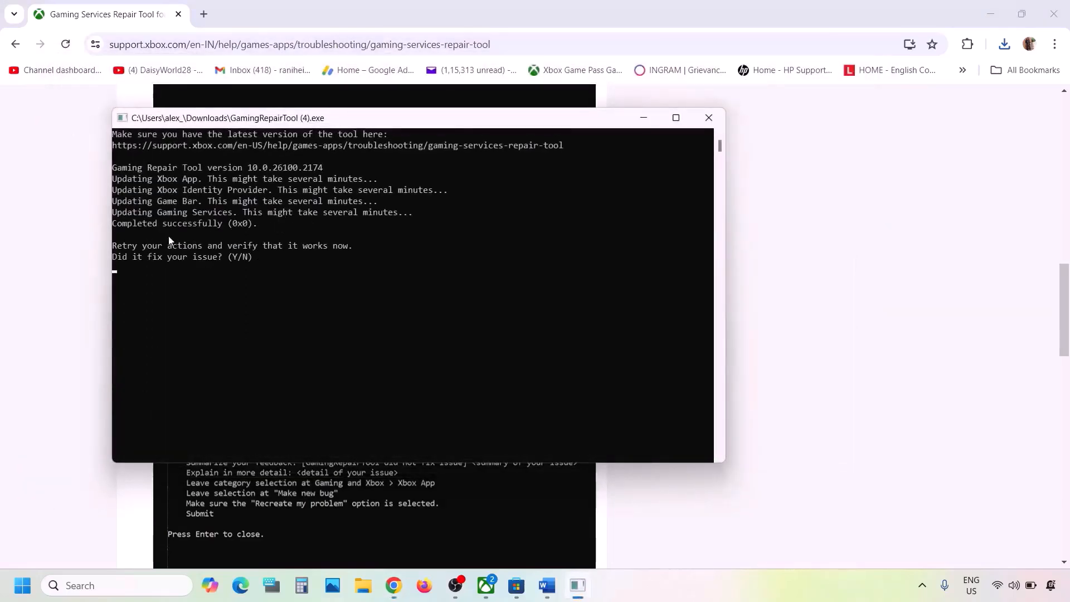
drag(127, 225, 254, 222)
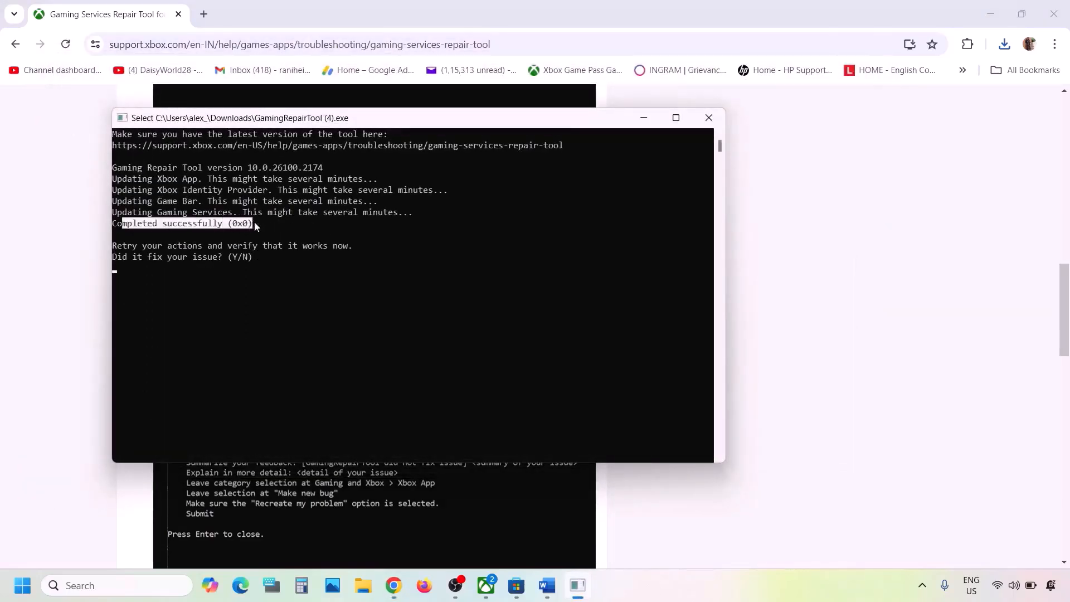
click(707, 117)
Following Step 2 of the Word document, switch to the Microsoft Store and sign out of the account
click(547, 586)
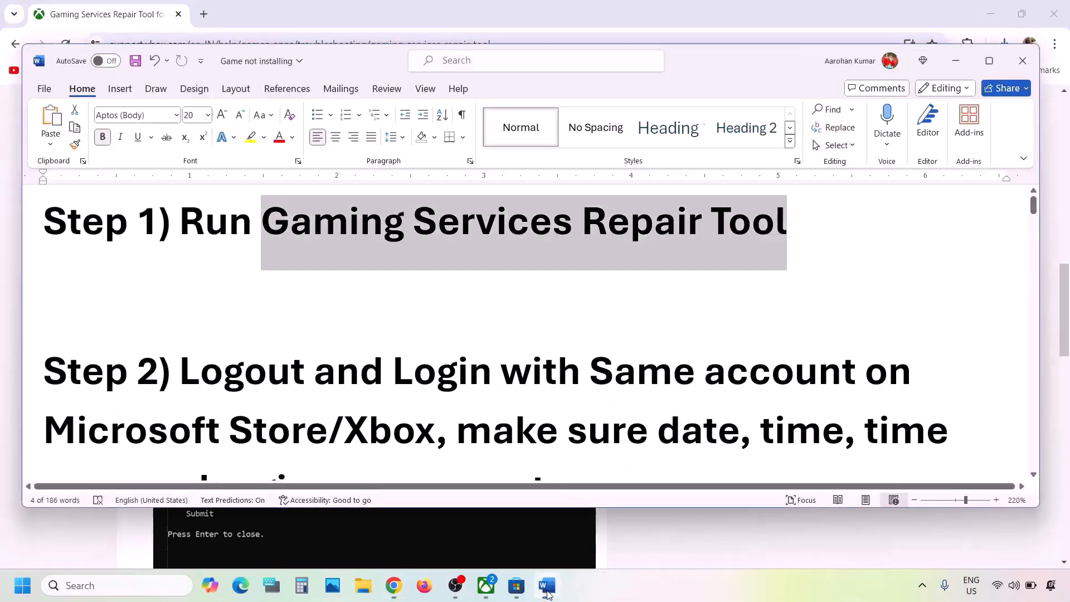
scroll(446, 340, down, 2)
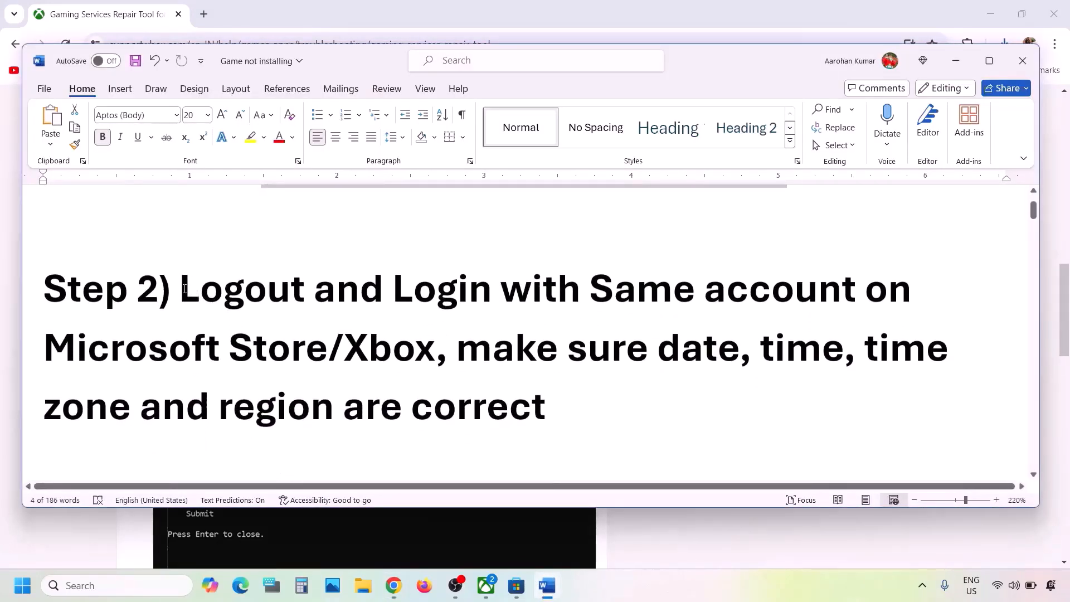
drag(185, 289, 431, 349)
click(433, 349)
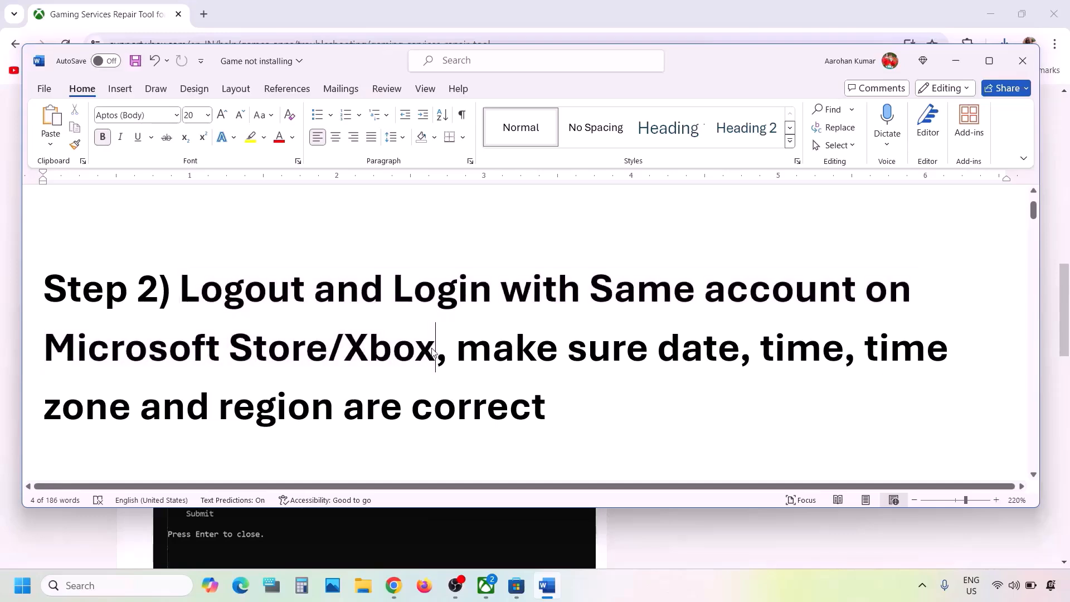
click(509, 588)
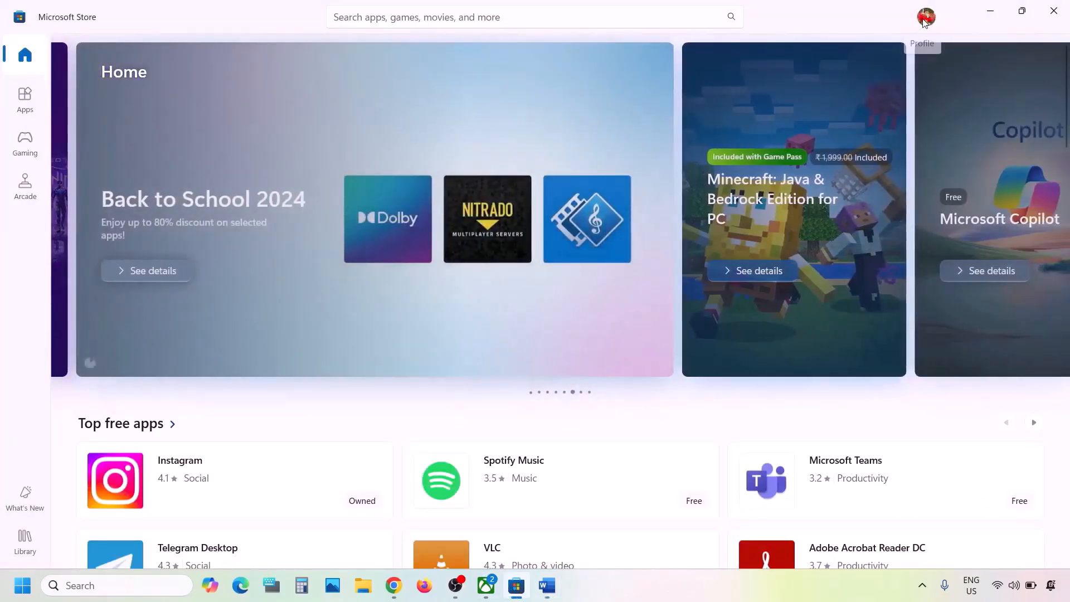
click(926, 18)
click(779, 79)
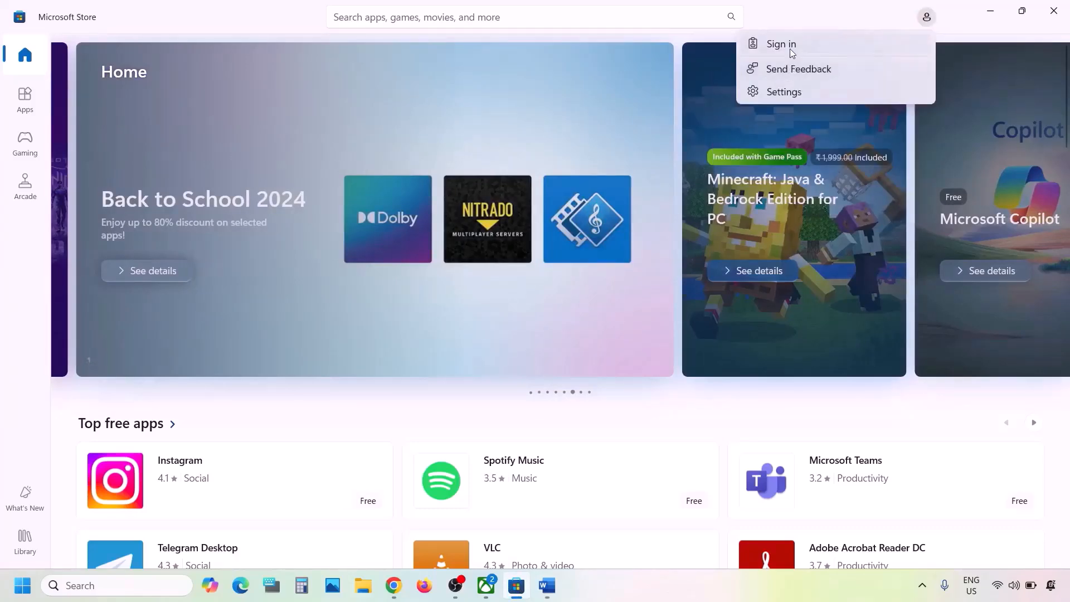
Sign back in to the Microsoft Store with the saved Outlook Microsoft account, entering the Windows PIN to verify identity
click(792, 49)
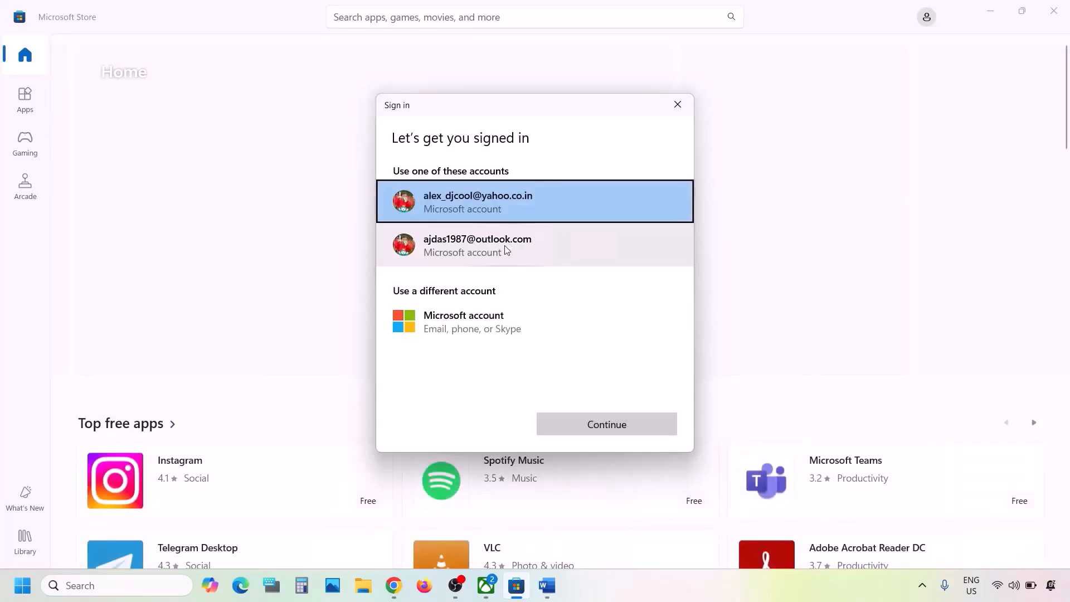
click(505, 248)
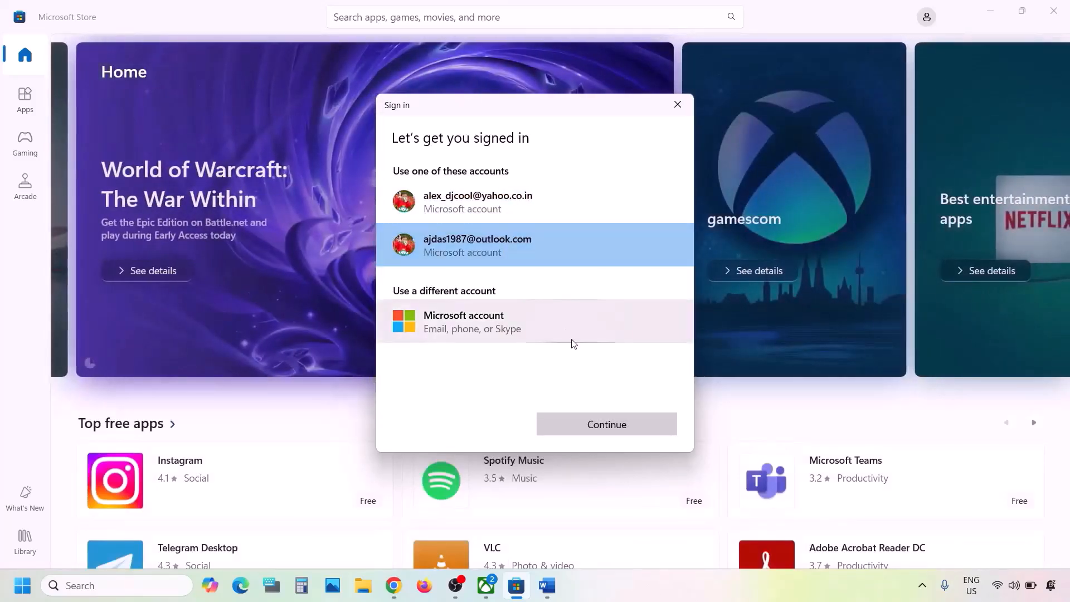
click(577, 426)
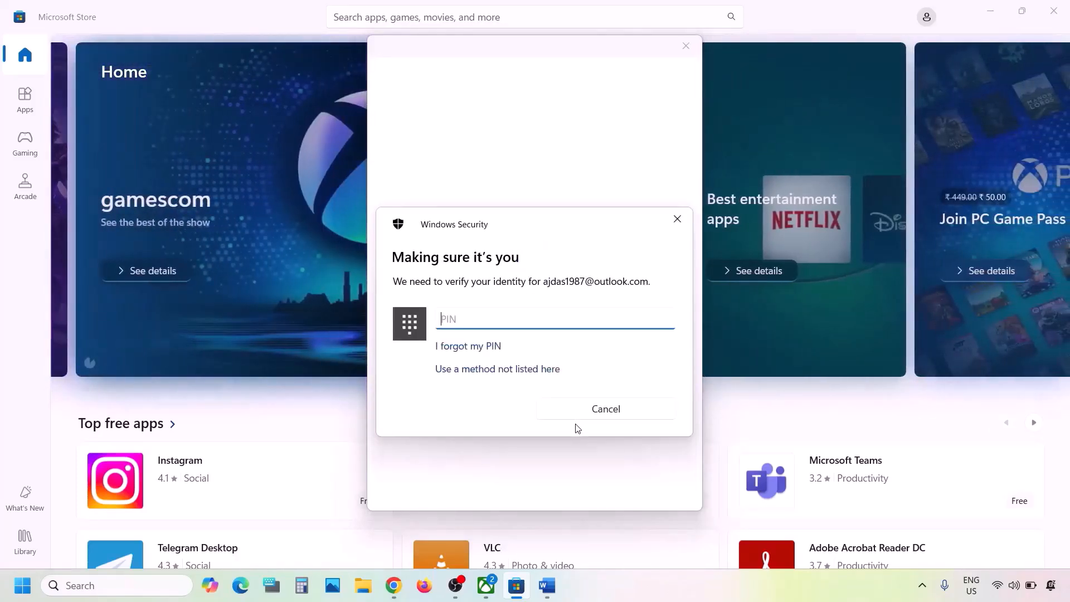
text(••)
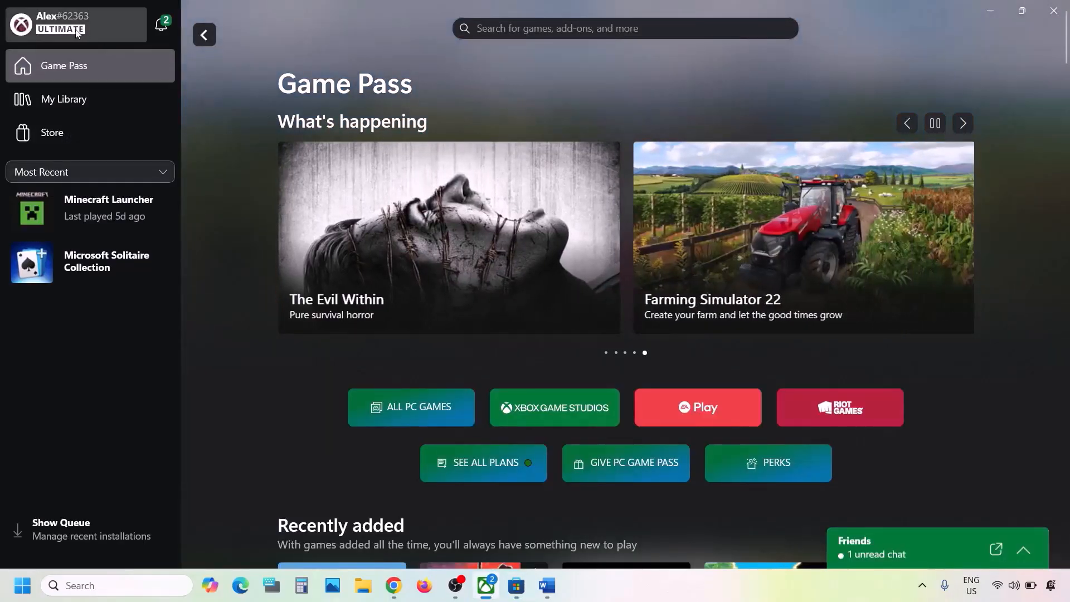
Sign out of the Xbox app and sign back in with the same Outlook Microsoft account, completing the welcome screen
click(77, 33)
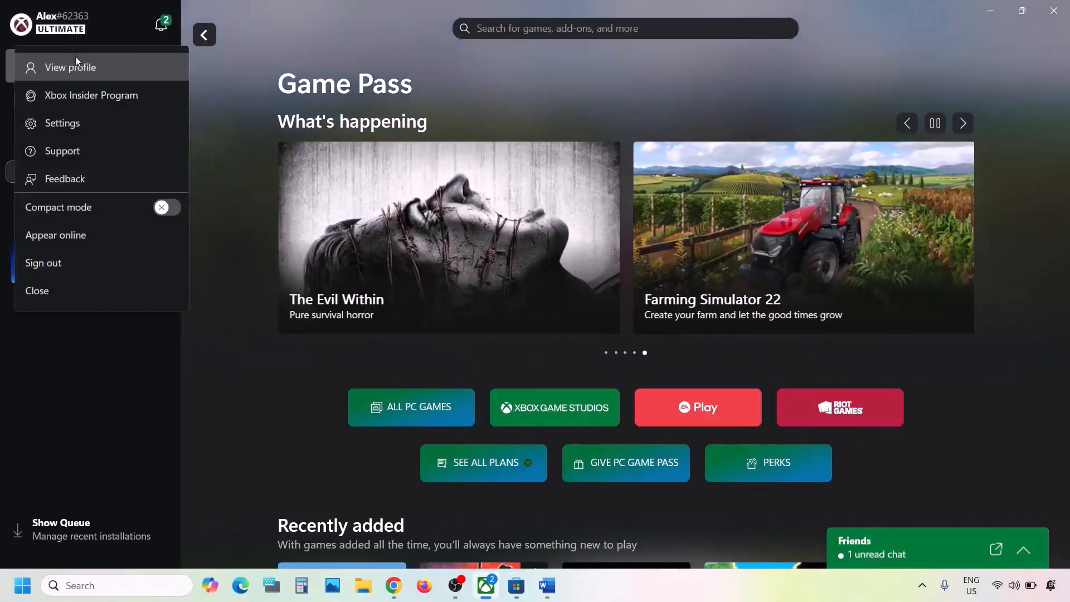
click(54, 265)
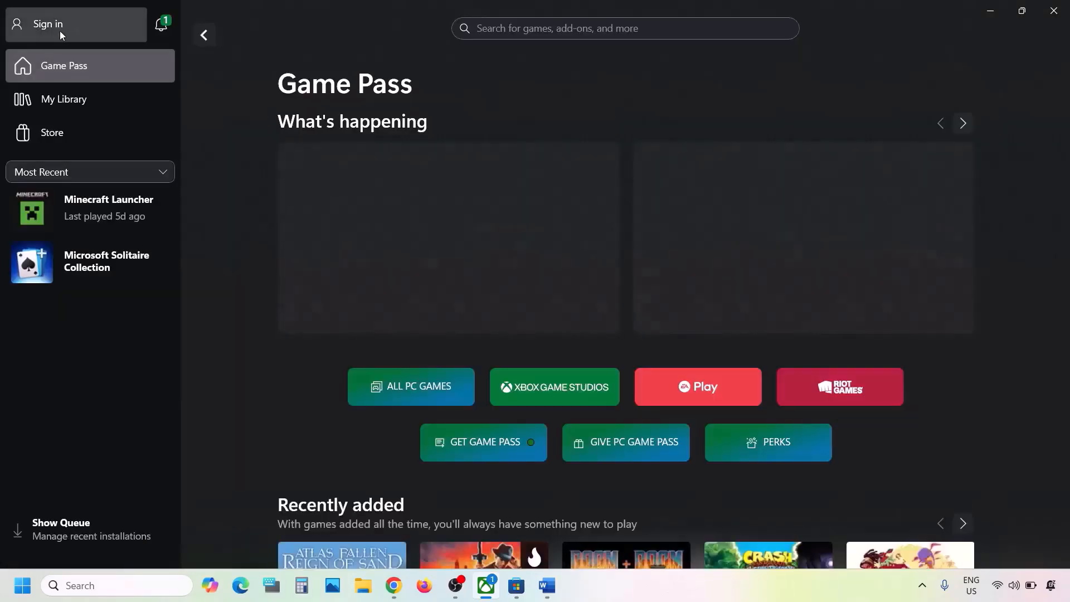
click(59, 31)
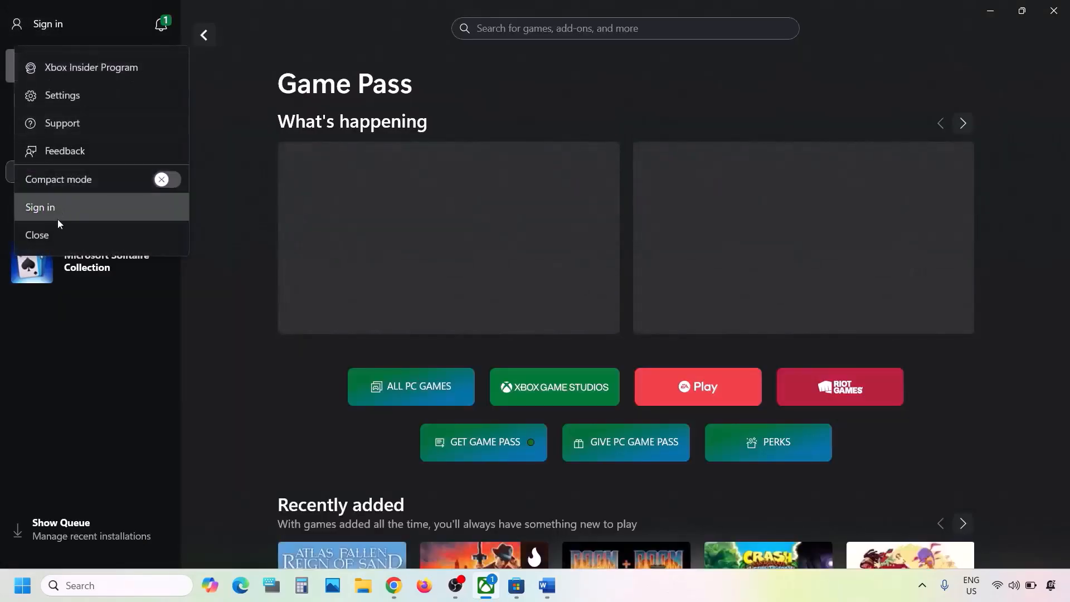
click(53, 205)
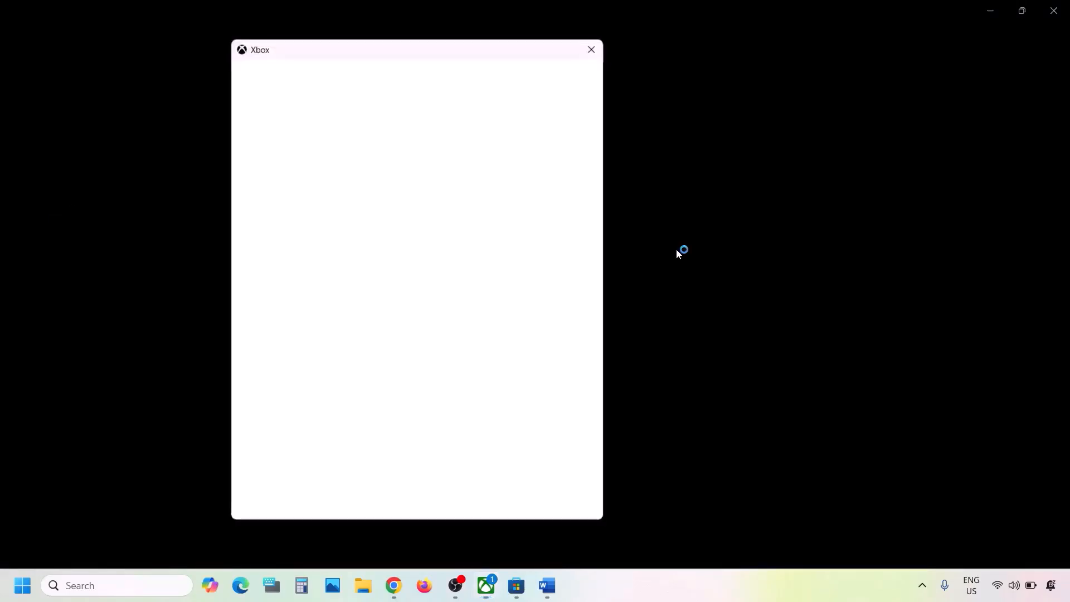
click(418, 245)
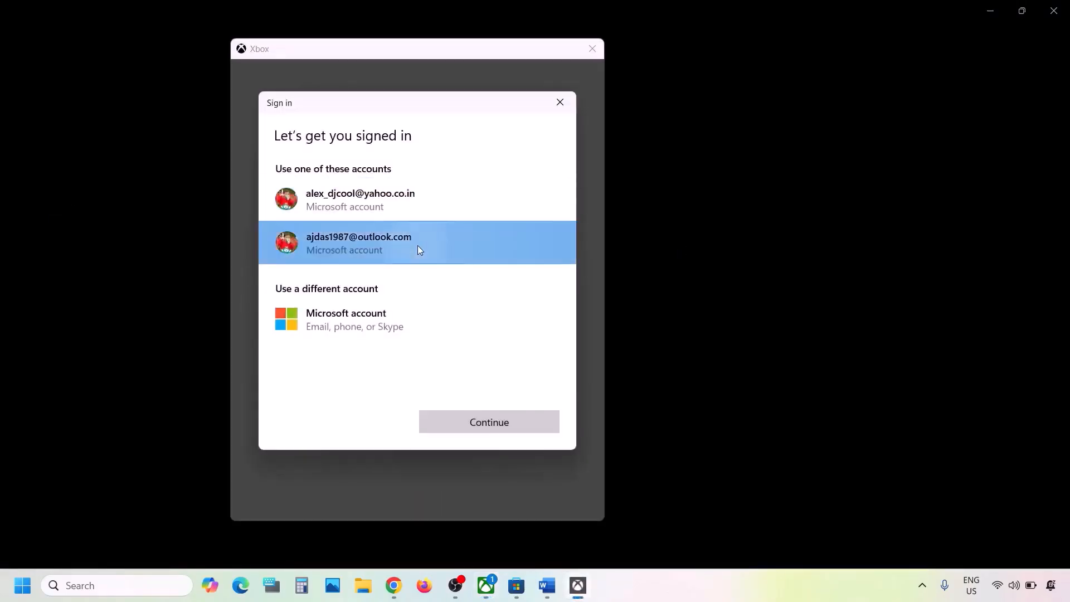
click(493, 430)
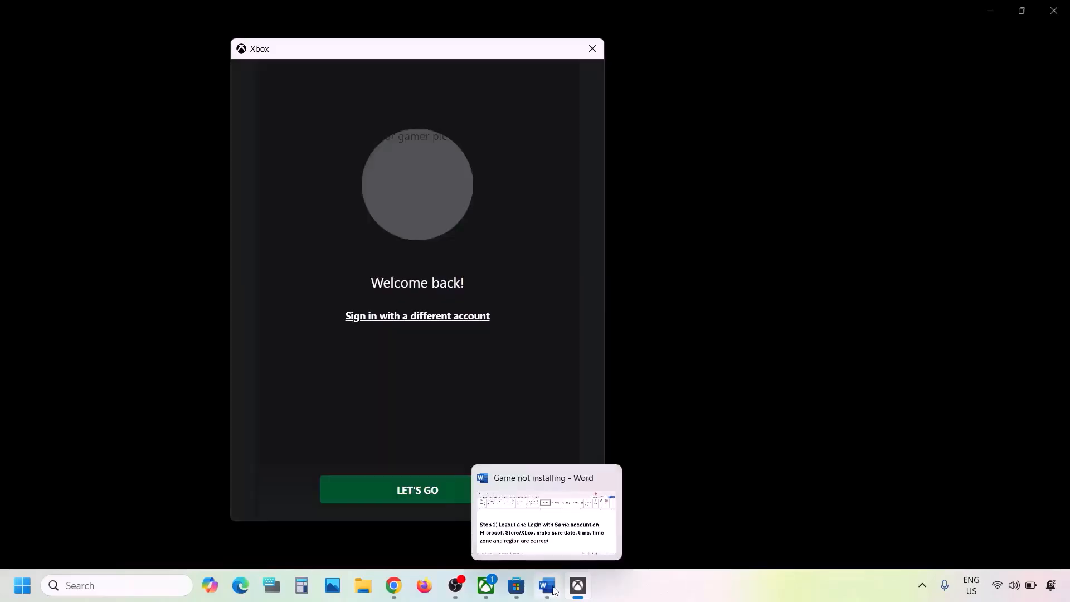
click(422, 494)
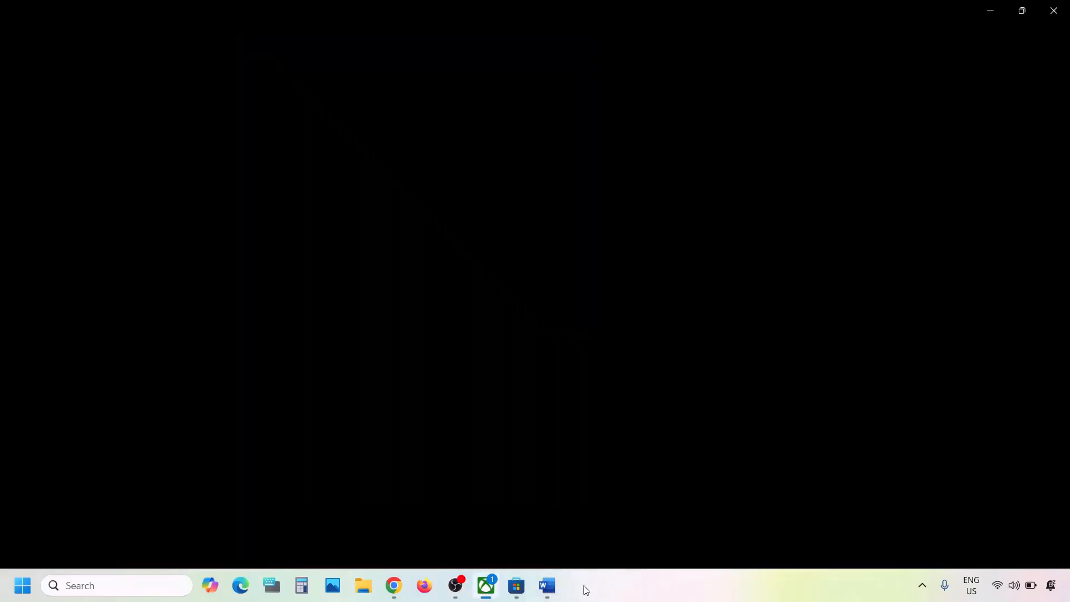
Following the date and region note in the Word document's Step 2, open Windows Date & time settings and sync the clock
click(548, 585)
scroll(359, 310, down, 2)
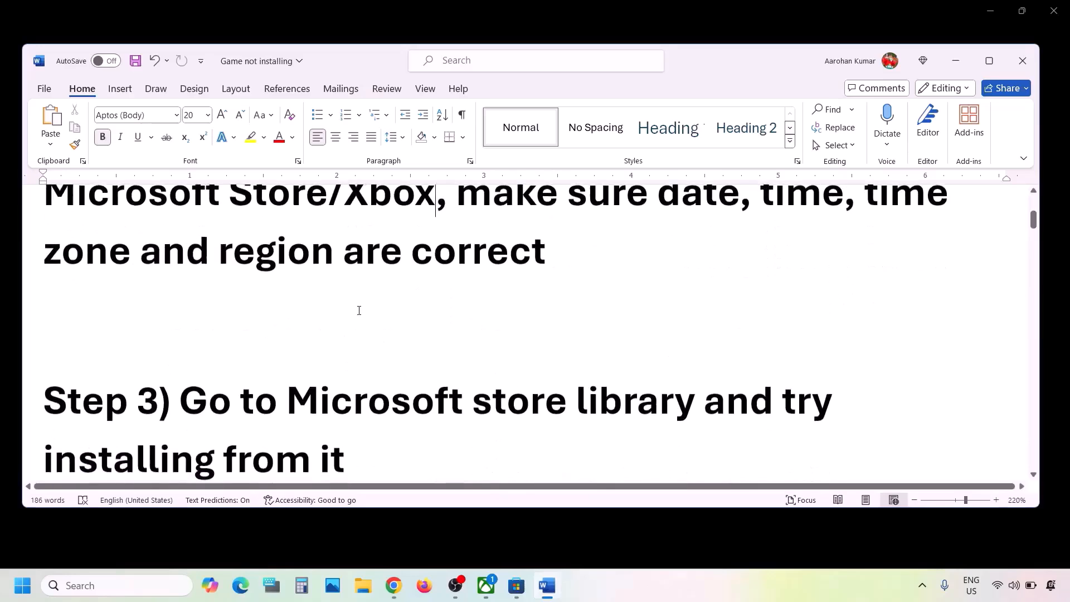
scroll(359, 310, up, 3)
click(436, 283)
drag(467, 286, 592, 343)
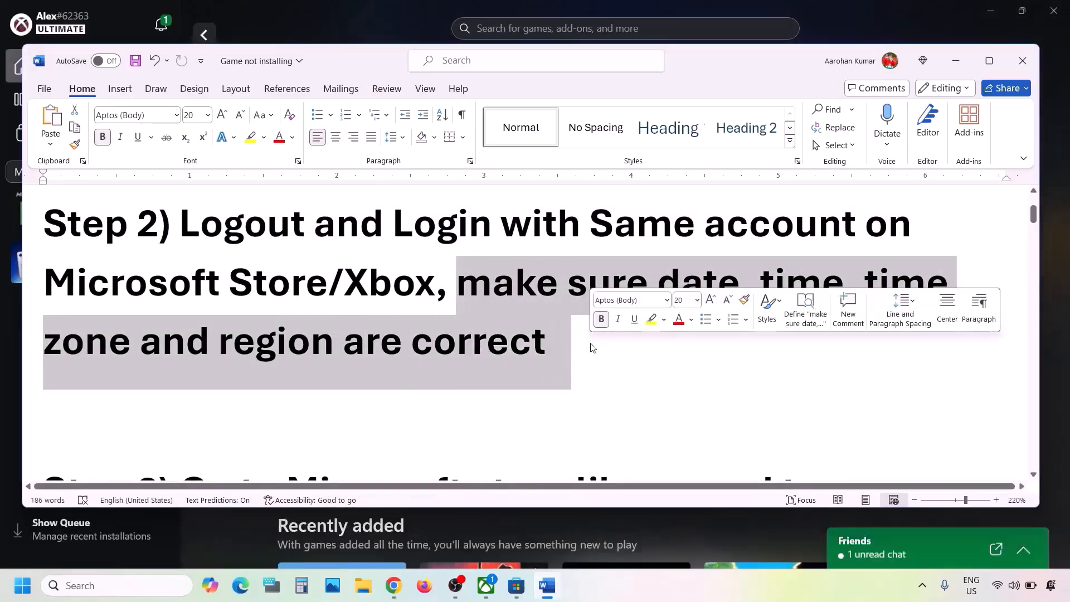
click(16, 592)
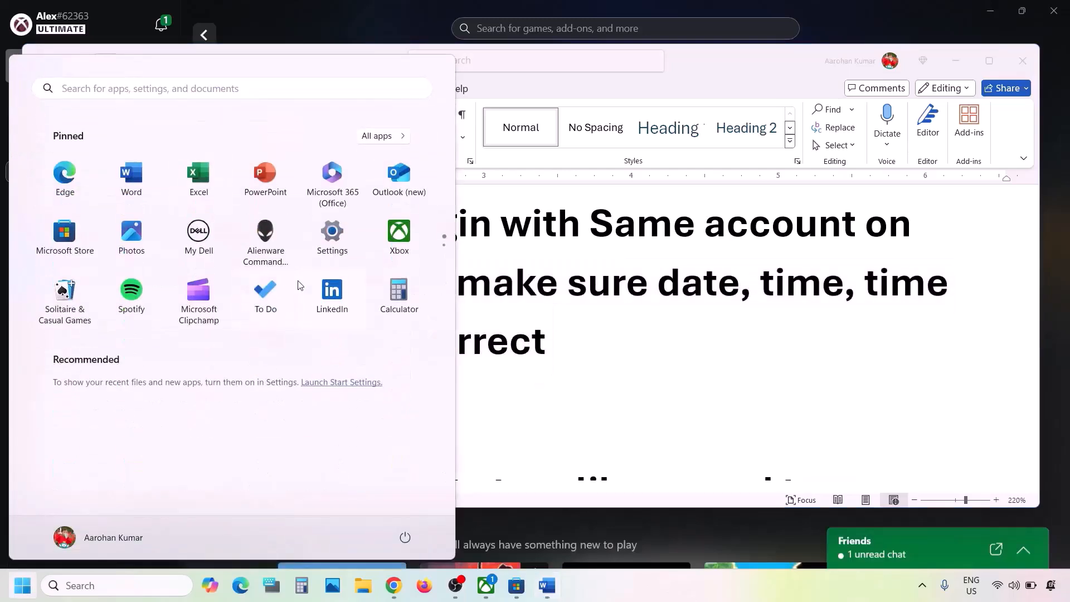
click(330, 238)
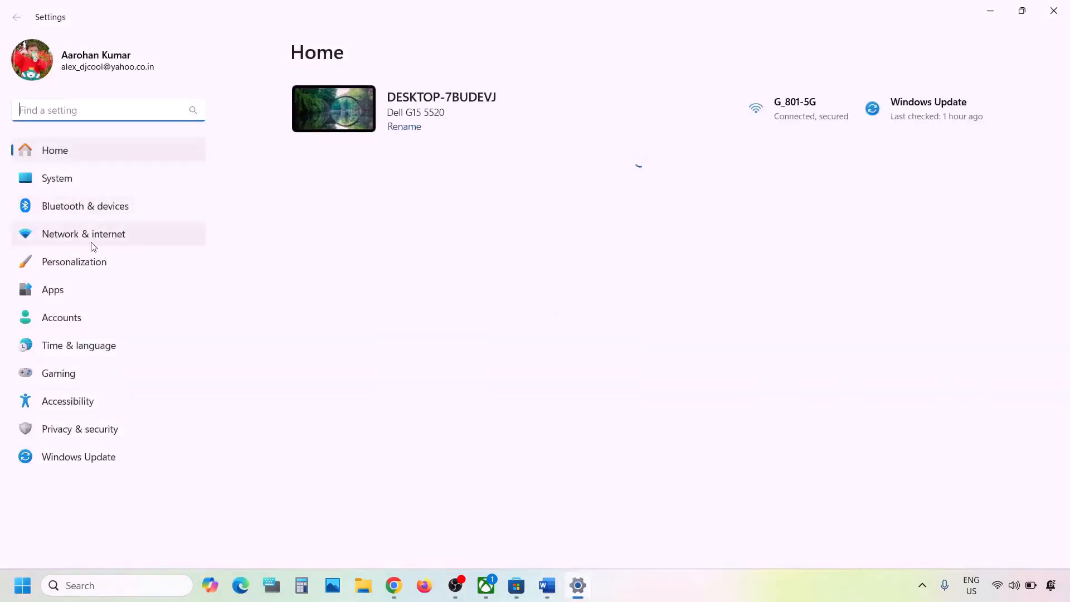
click(81, 349)
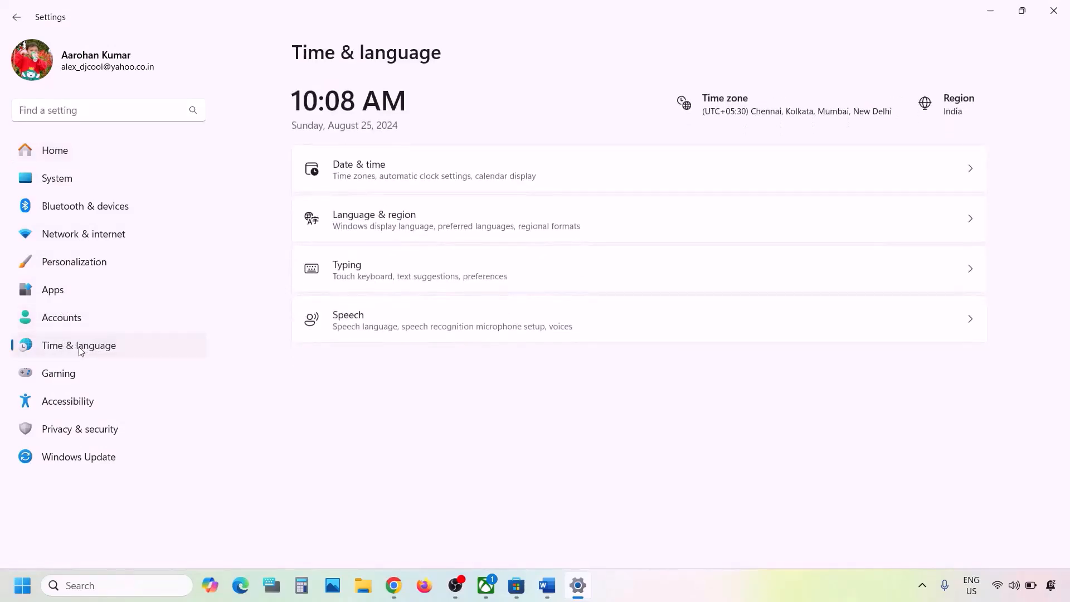
click(463, 179)
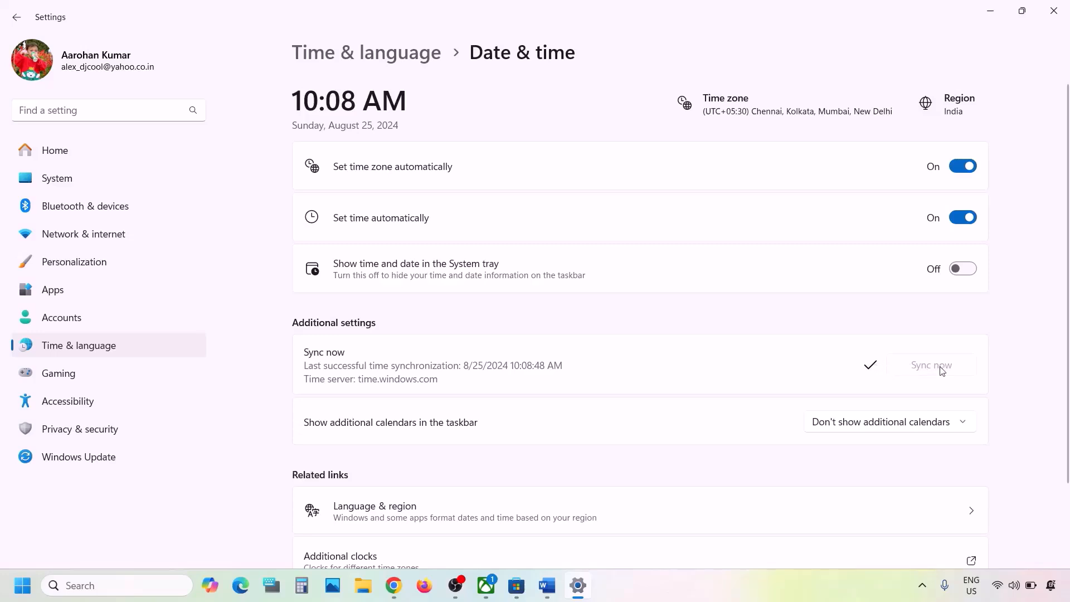
Open the Windows Language & region settings, check the Country or region selection without changing it, and close Settings
click(109, 349)
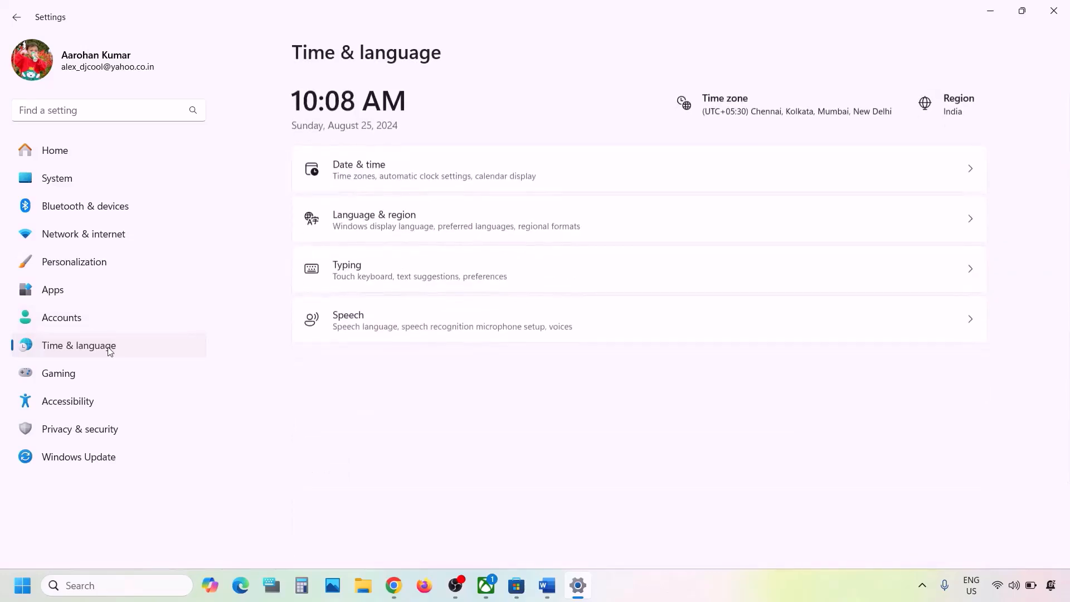
click(389, 223)
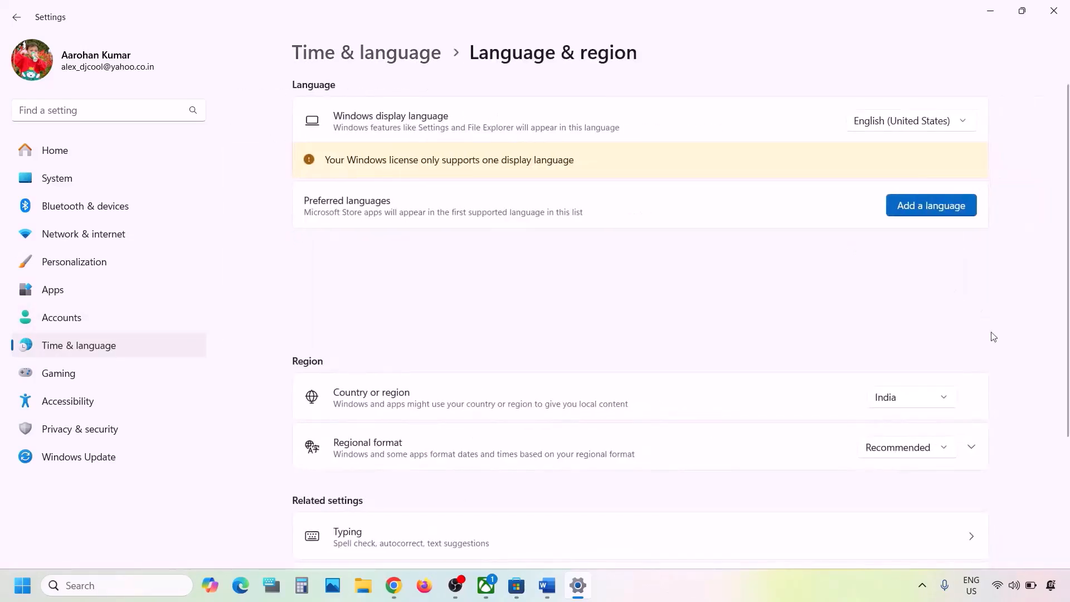
click(924, 403)
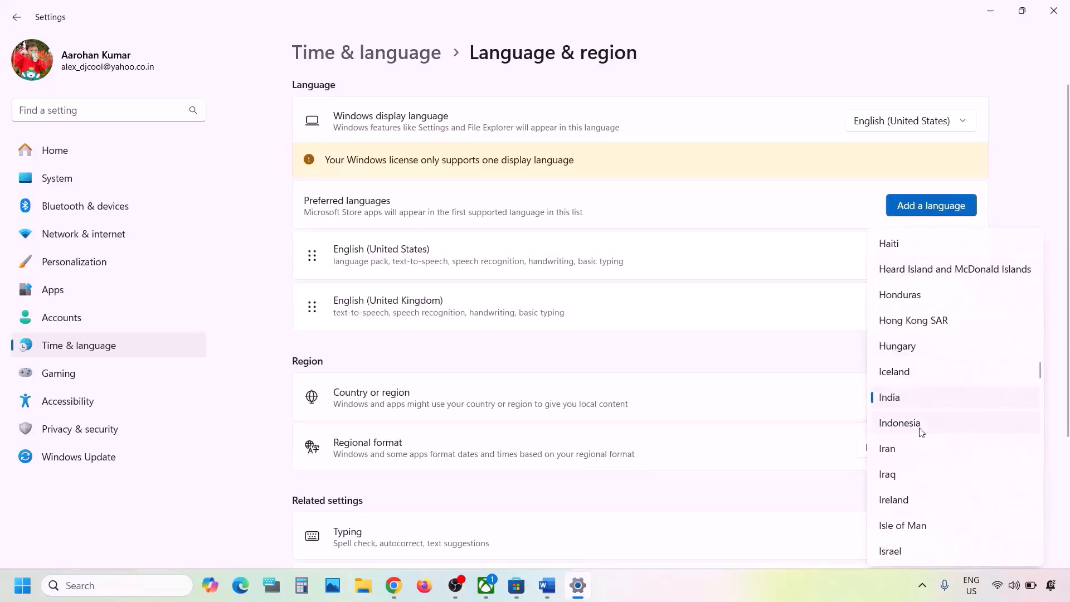
click(1059, 280)
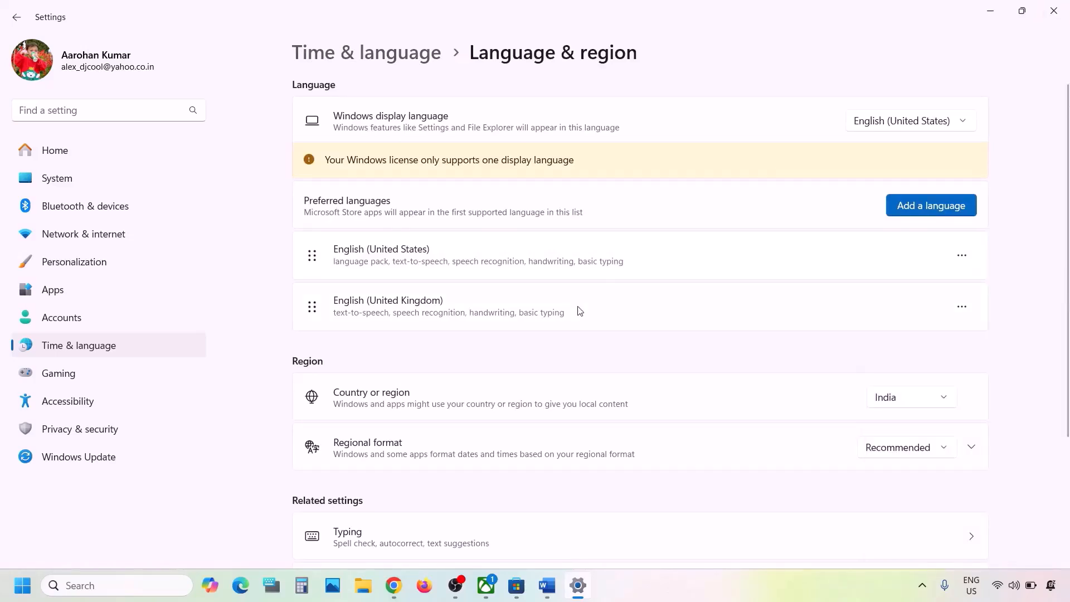
click(1048, 17)
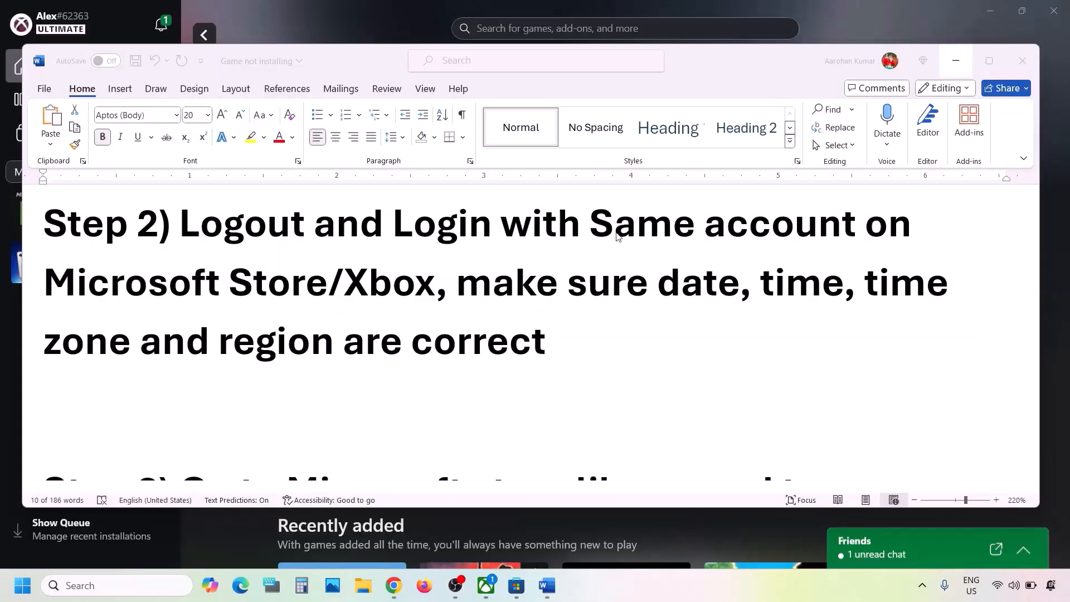
Following Step 3 of the Word document, switch to the Microsoft Store and review its Updates & downloads list for games to install
scroll(493, 377, down, 3)
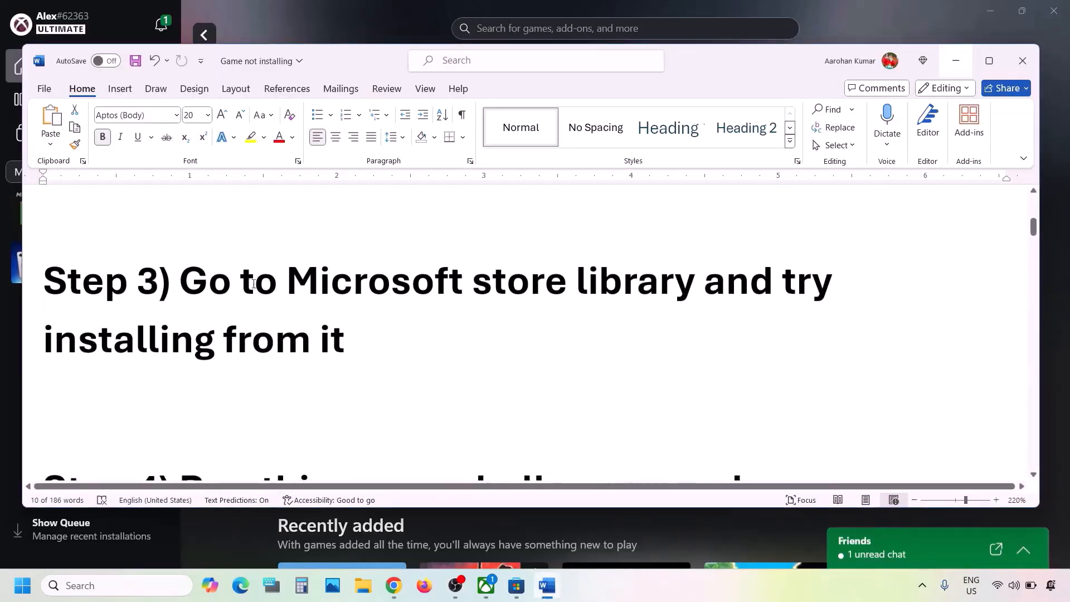
drag(191, 283, 341, 322)
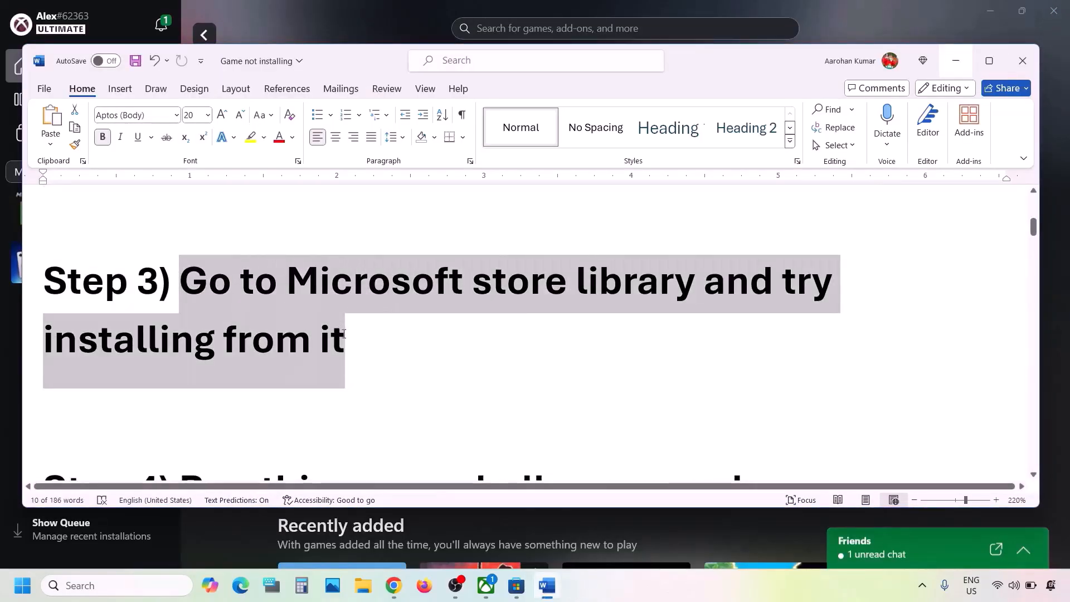
click(343, 337)
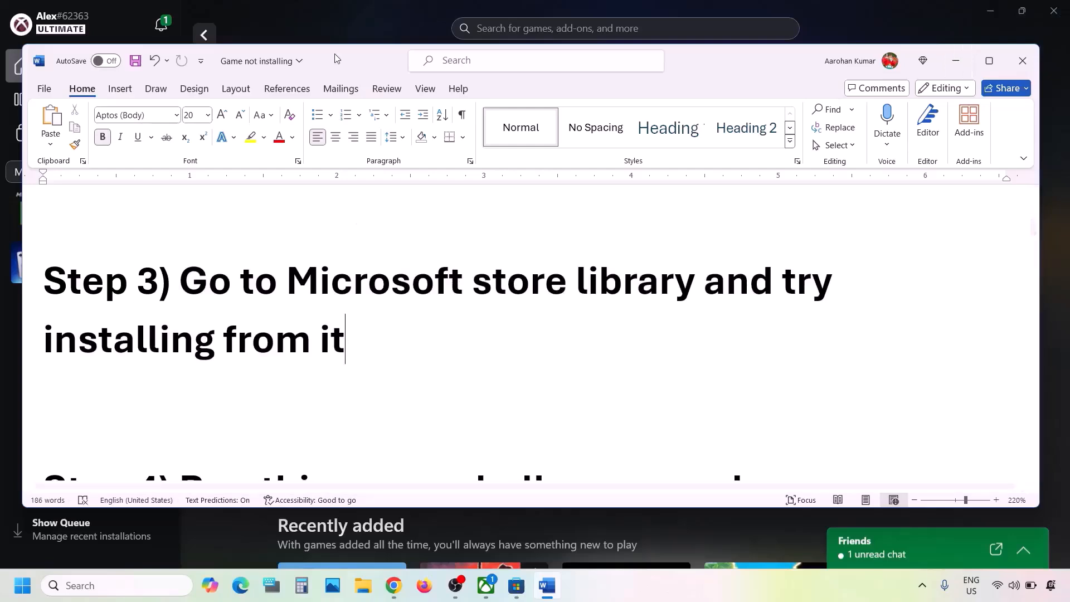
click(336, 32)
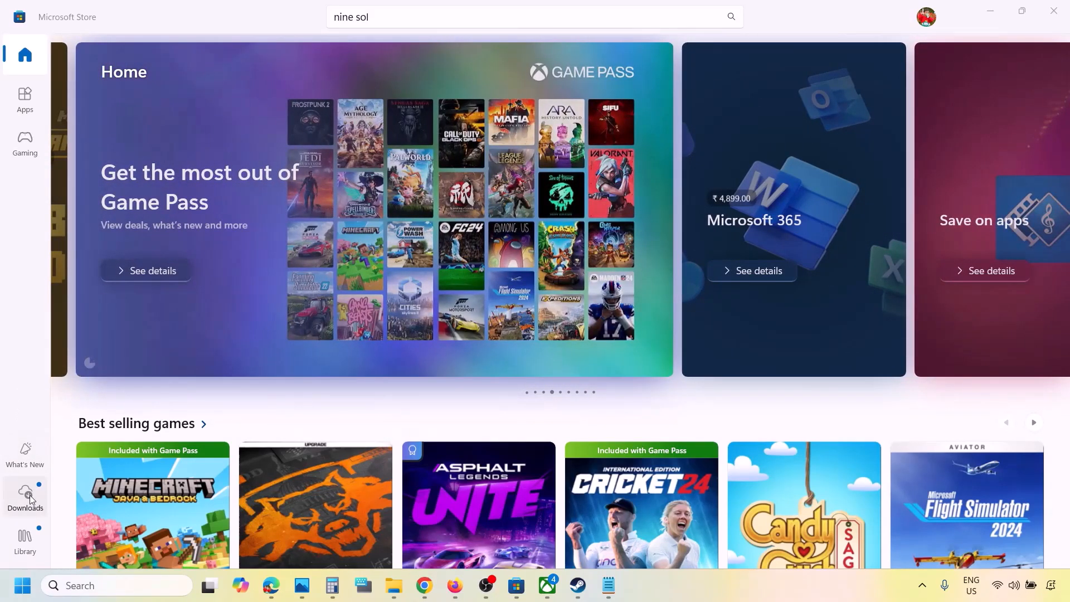
click(31, 499)
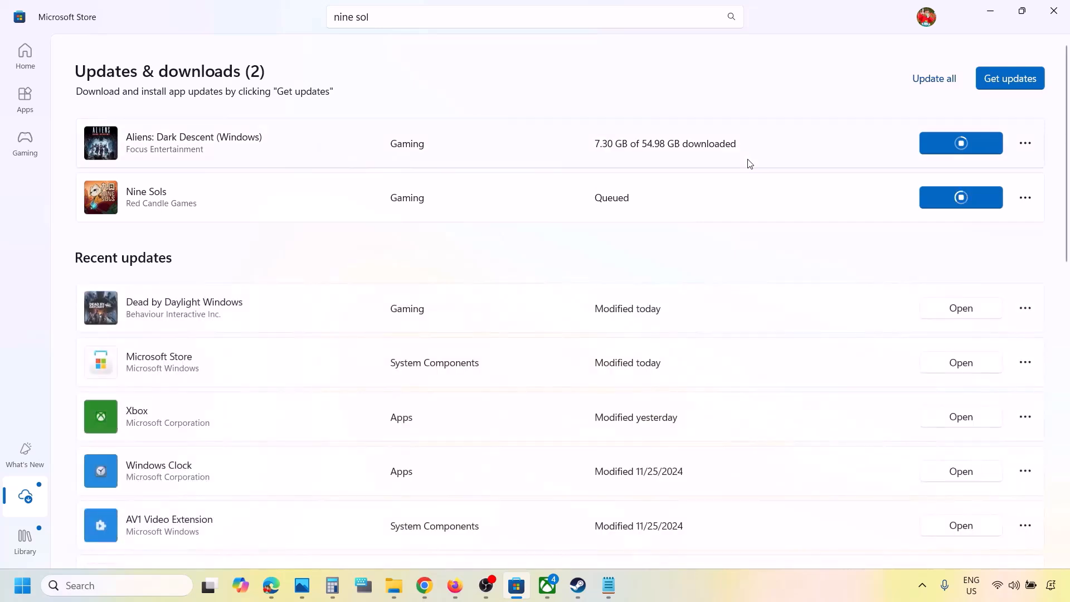
scroll(711, 340, down, 3)
scroll(711, 340, down, 3)
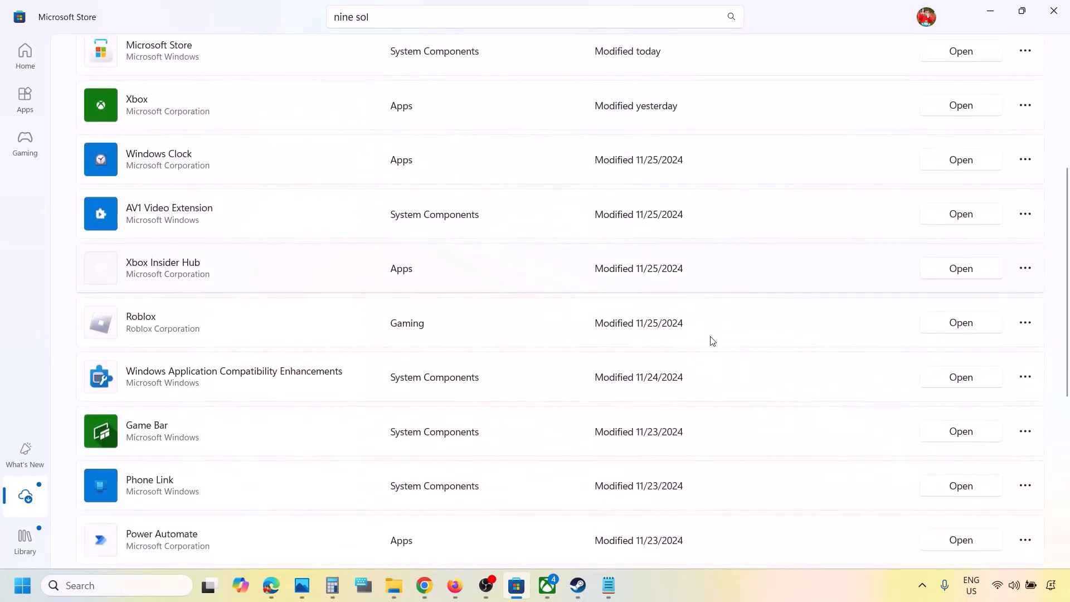
scroll(711, 340, up, 6)
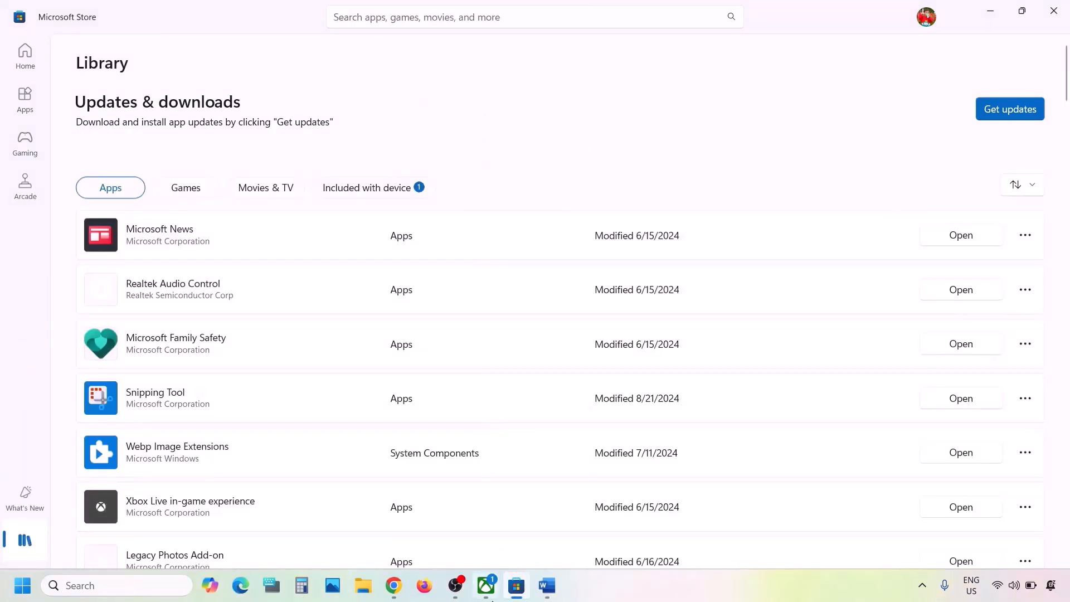
Switch to the Xbox app, minimize it, and check the Microsoft Store's Updates & downloads page again
click(486, 586)
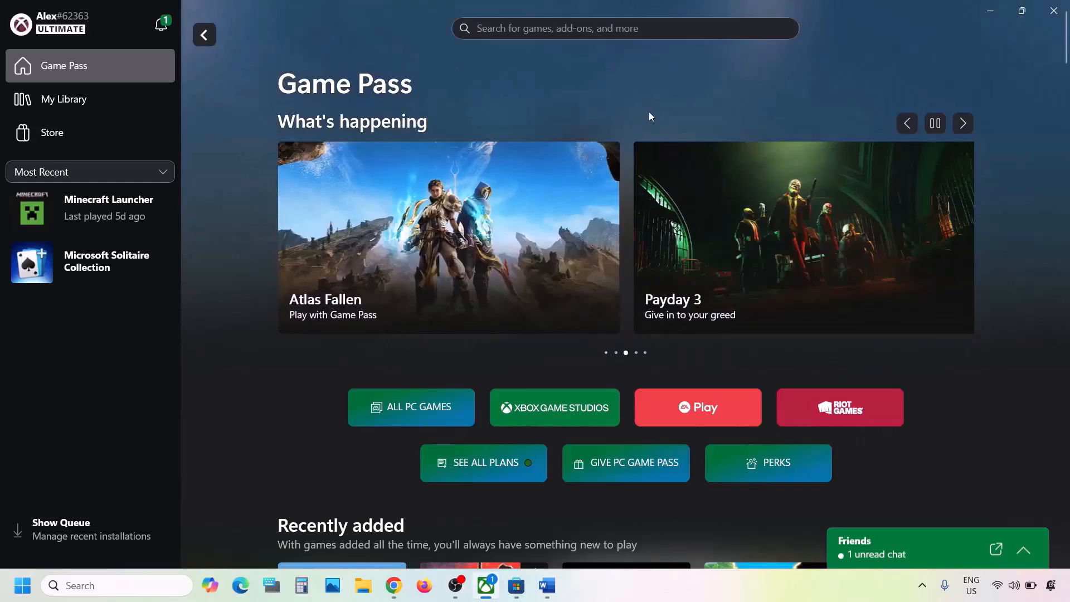
click(997, 12)
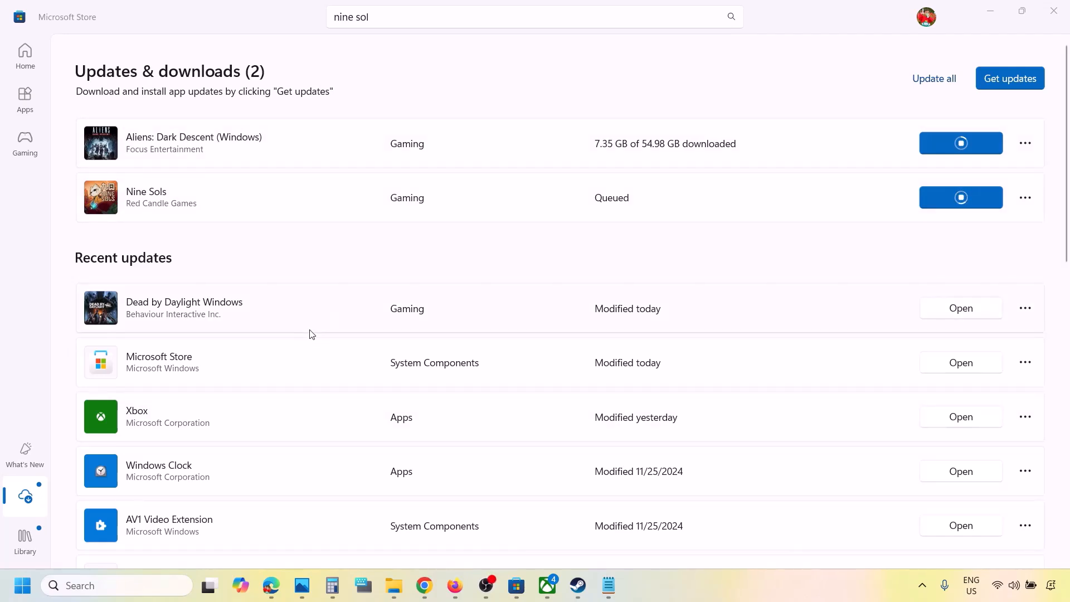
click(27, 499)
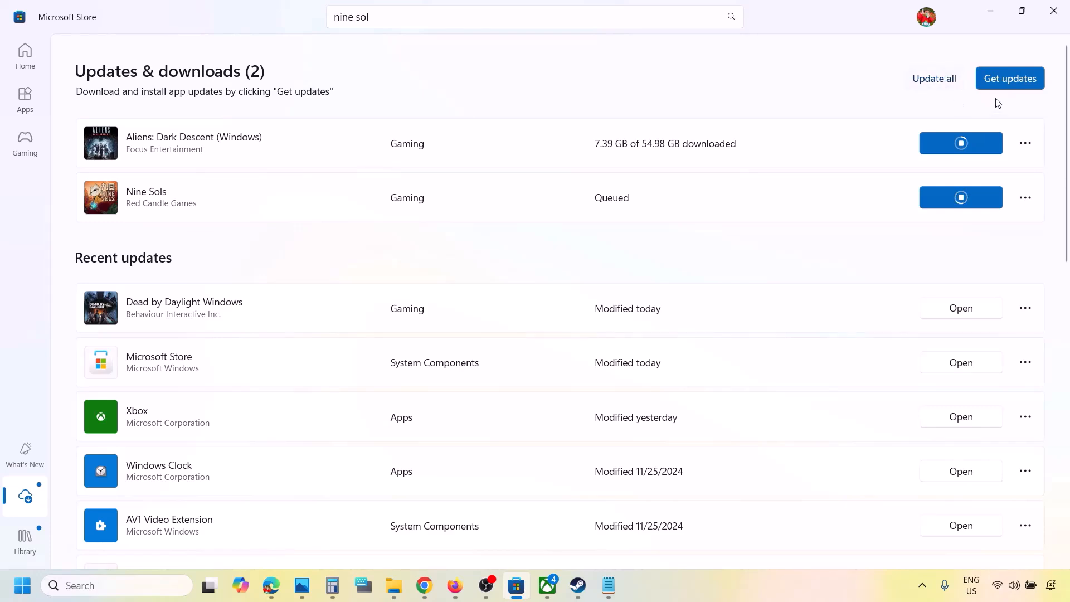
right_click(701, 595)
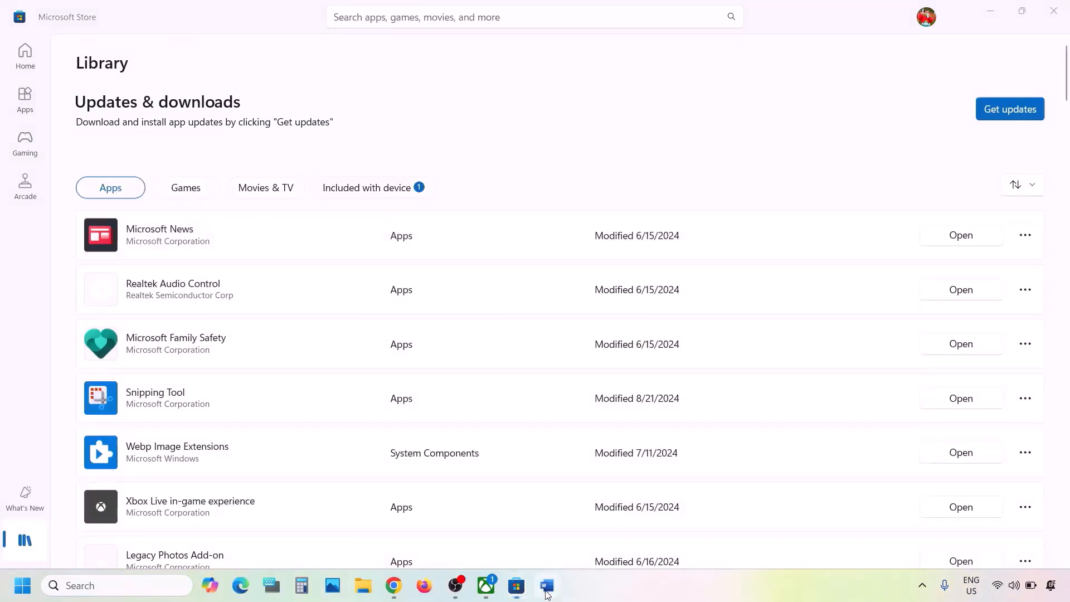
Return to the Word document and copy the full Get-AppxPackage PowerShell command given under Step 4
click(547, 586)
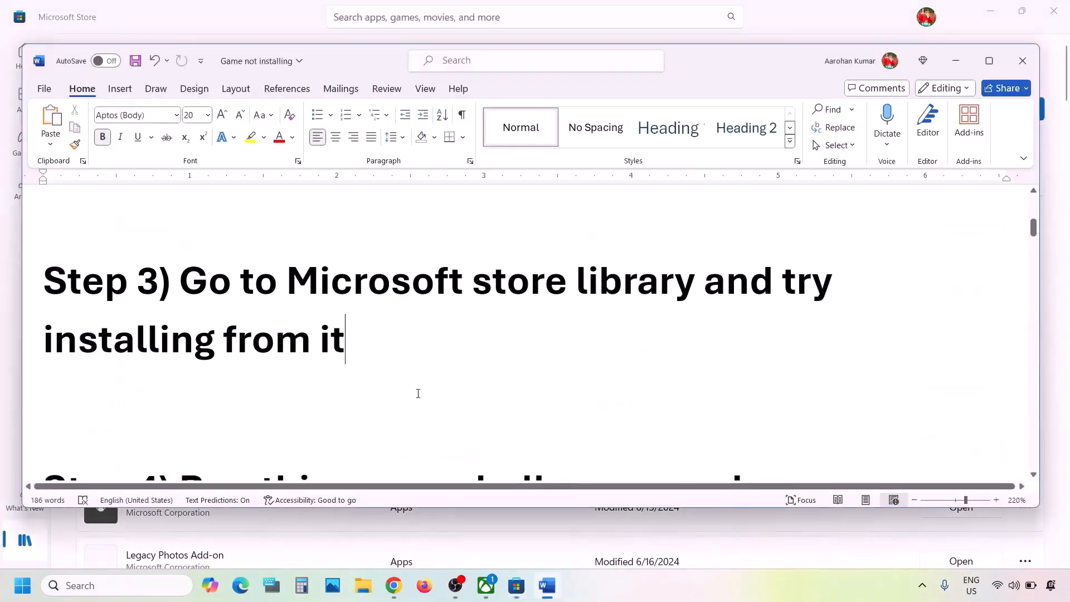
scroll(418, 394, down, 2)
scroll(418, 390, down, 1)
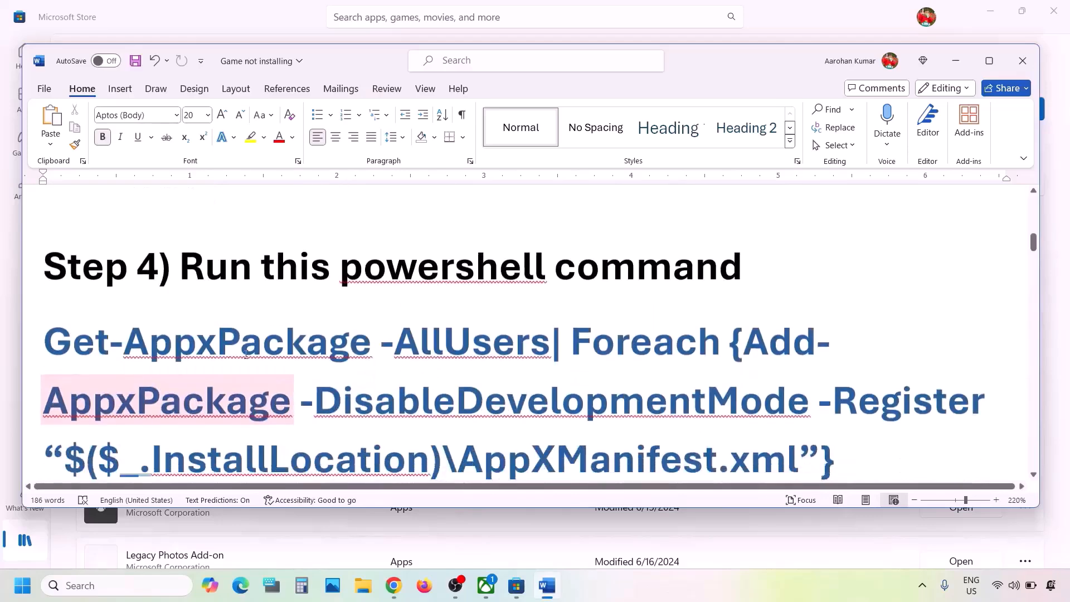
scroll(245, 354, down, 1)
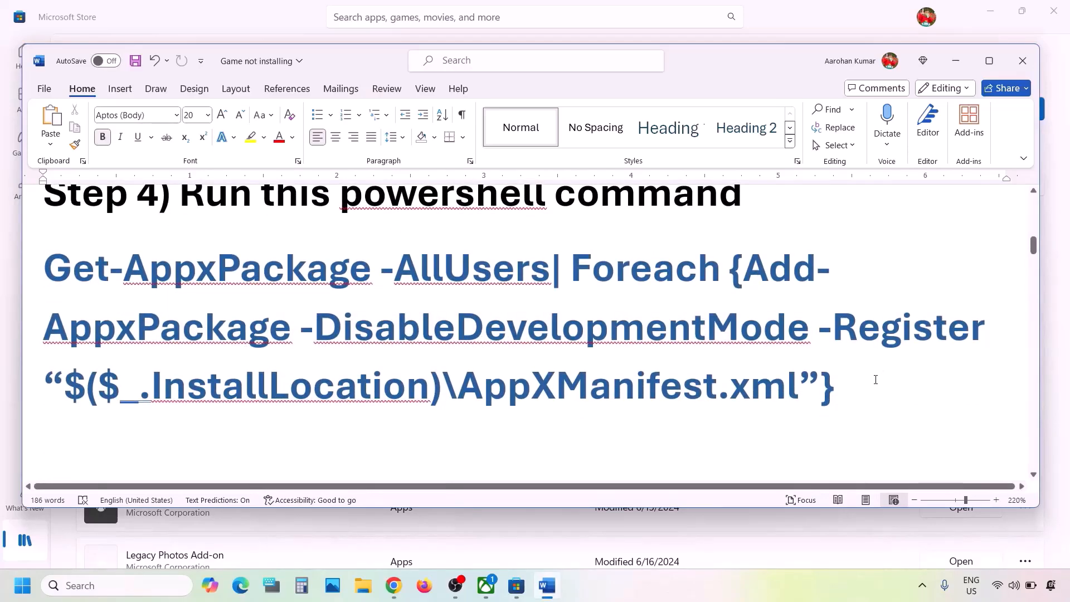
drag(876, 380, 45, 266)
right_click(58, 252)
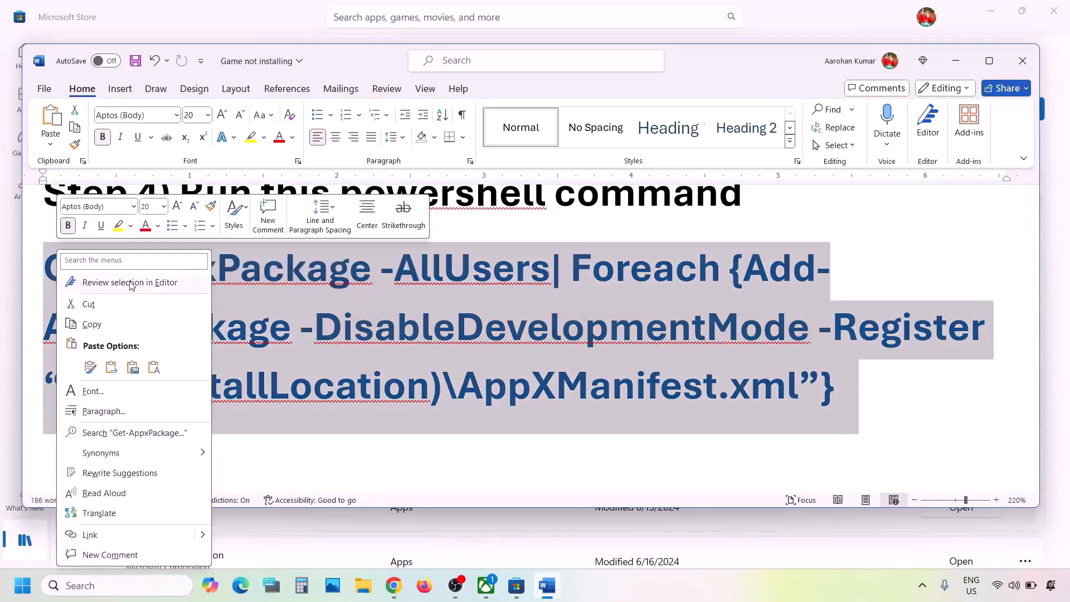
click(101, 322)
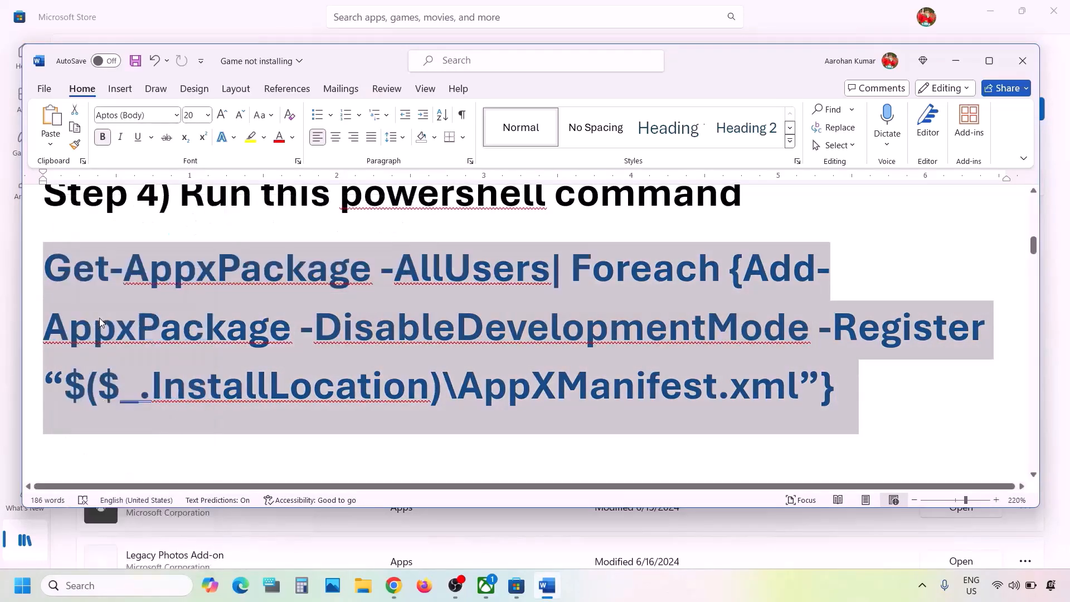
Search Windows for powershell, open Windows PowerShell as administrator, and run the copied Get-AppxPackage command
click(109, 591)
text(powersh)
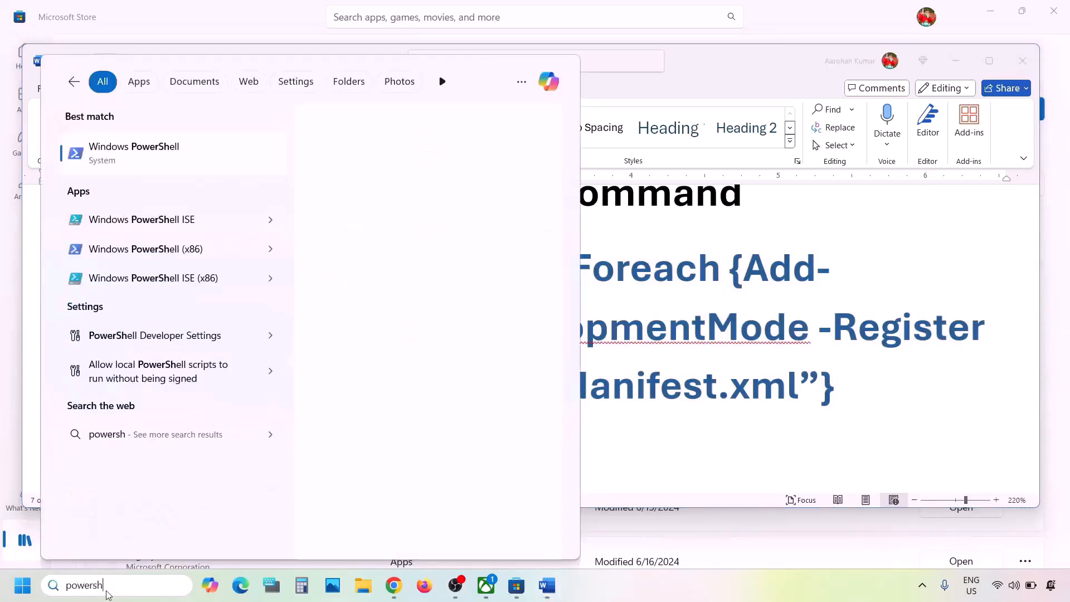
text(ell)
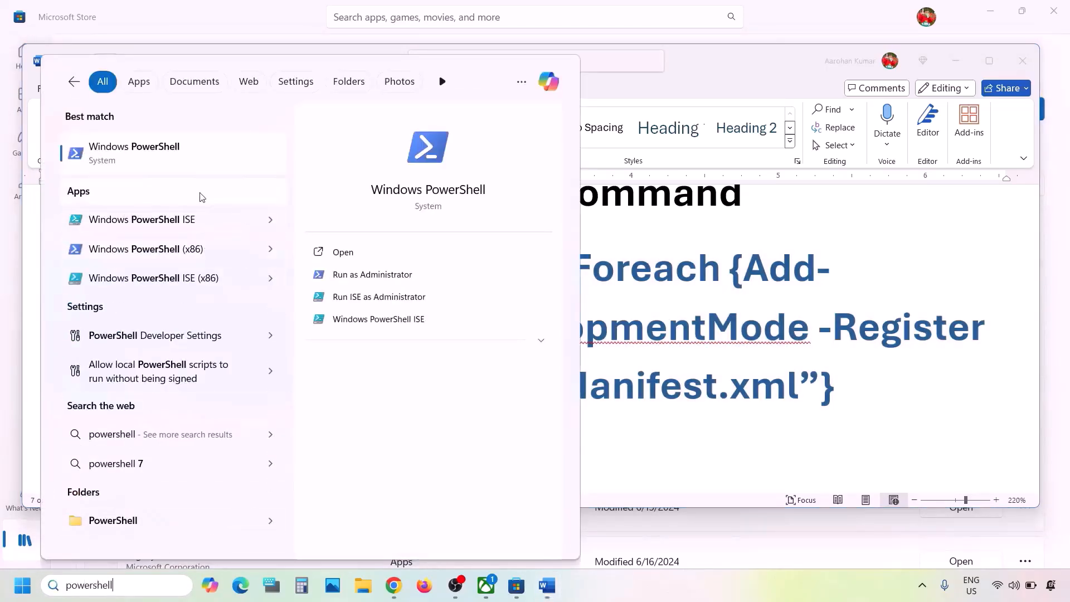
right_click(134, 156)
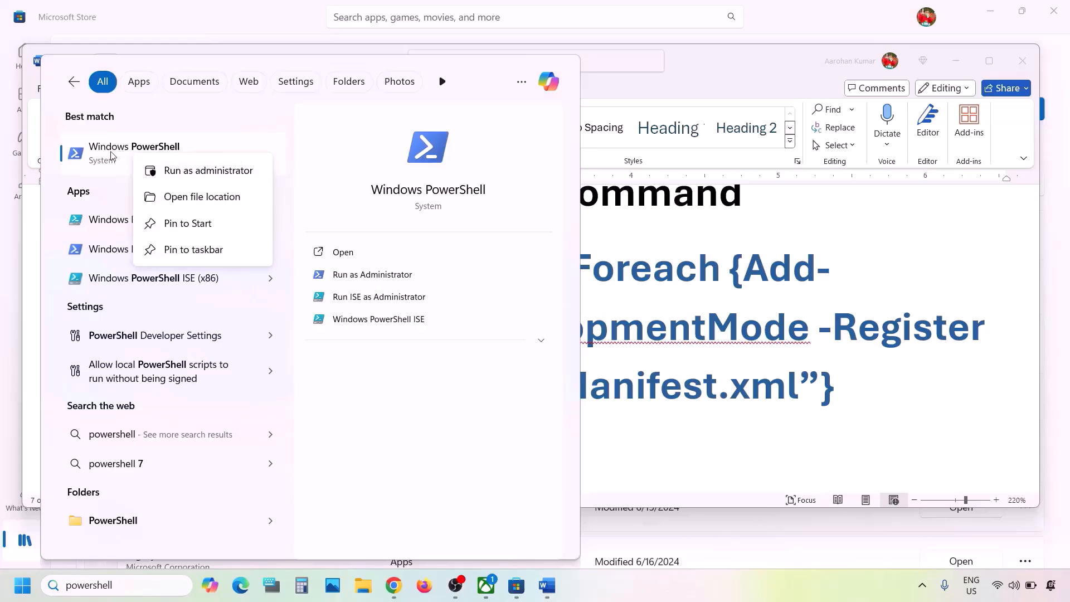
click(211, 171)
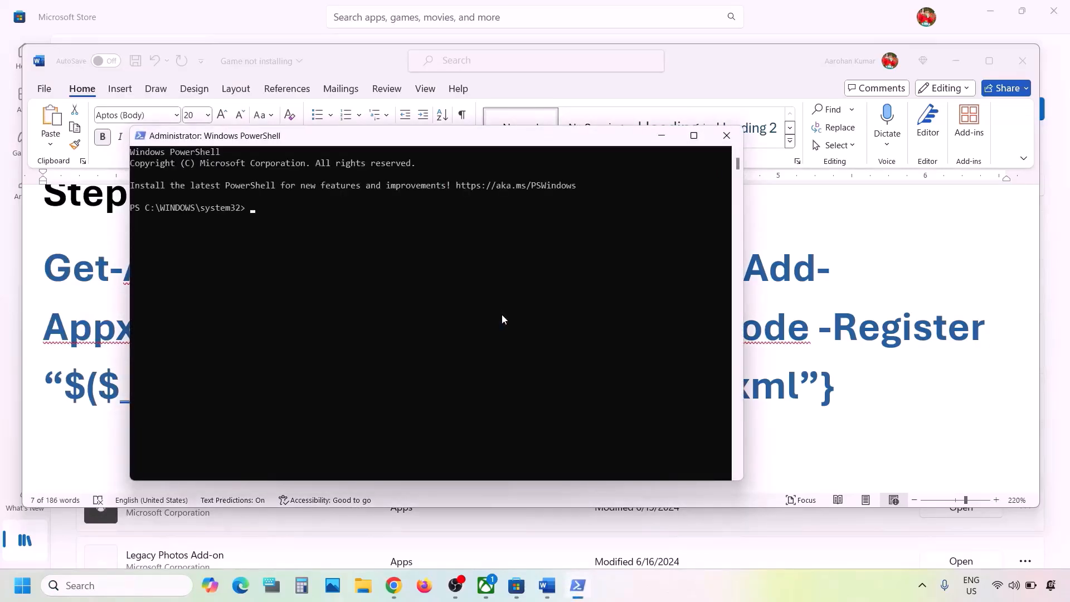
key(ctrl+v)
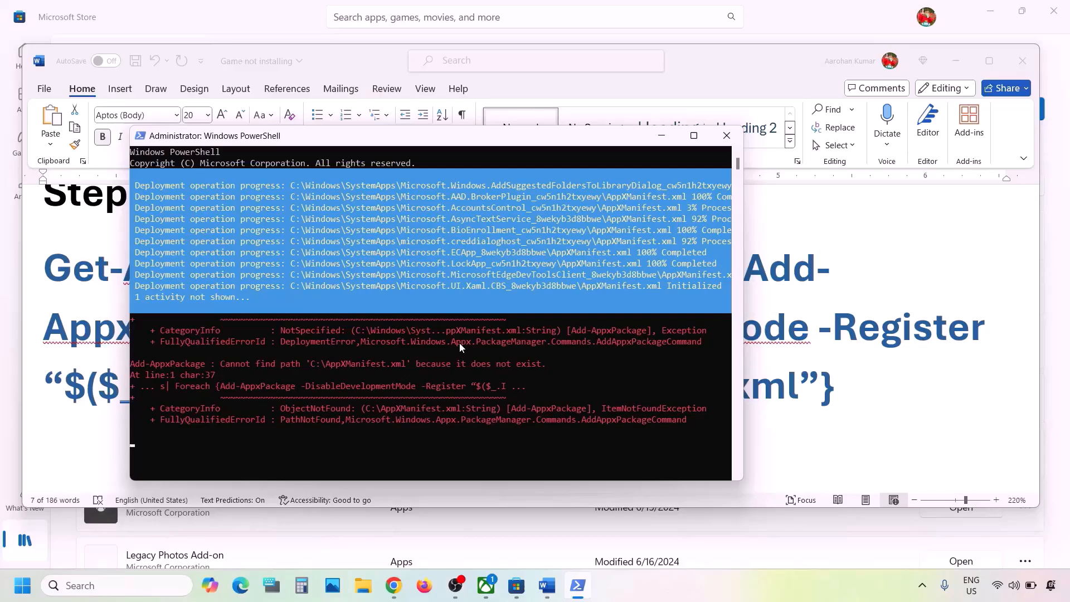
Switch back to the Word document and read the Step 5 heading about deleting the Microsoft Store local cache files
click(802, 312)
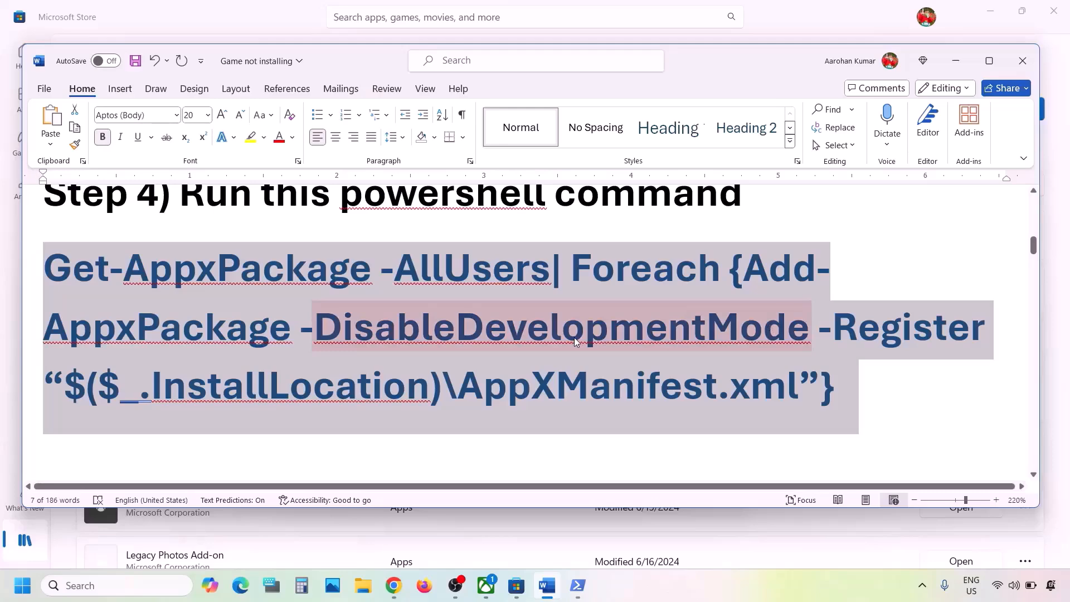
scroll(576, 342, down, 3)
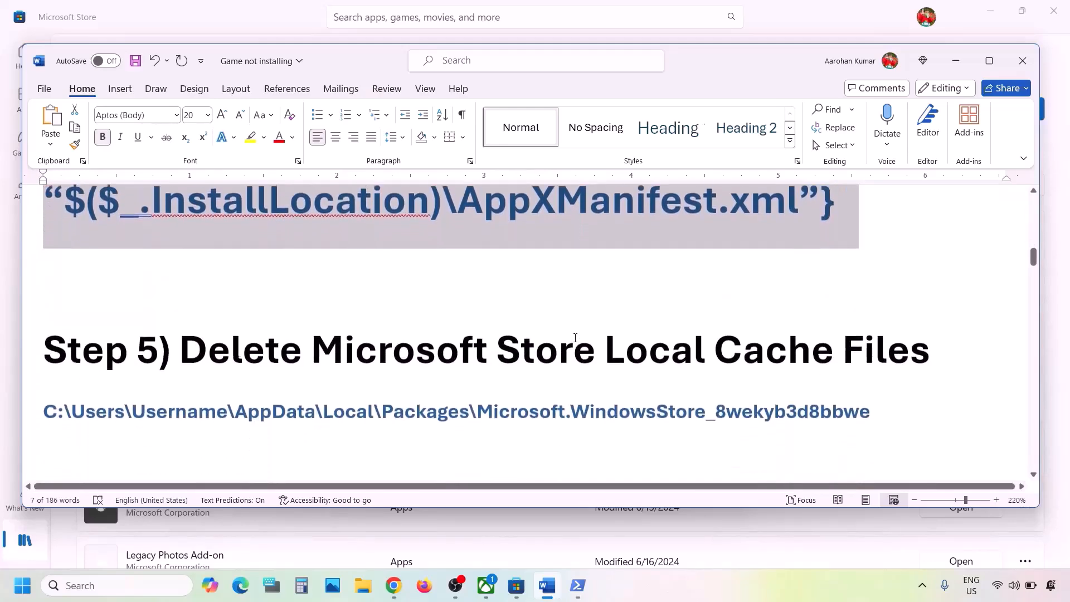
drag(187, 345, 930, 349)
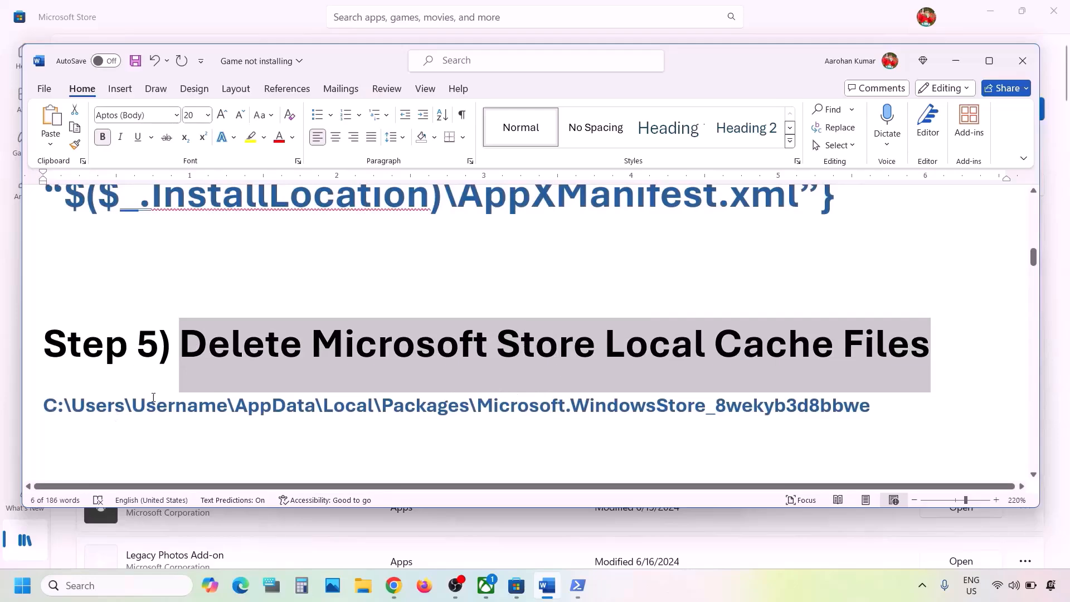
Switch to File Explorer and open the Users folder on the OS (C:) drive
click(361, 584)
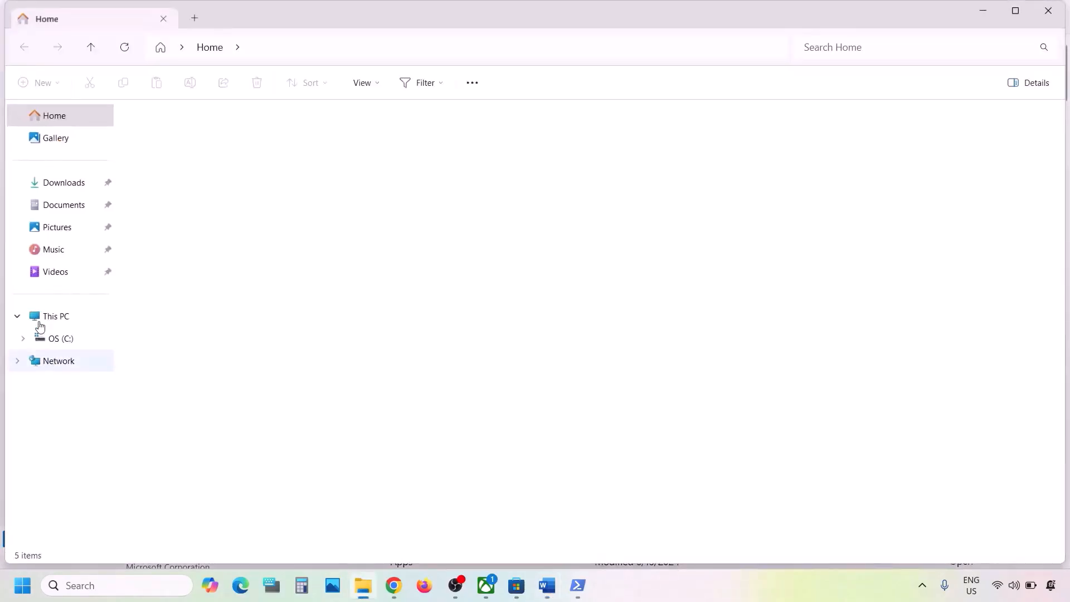
click(39, 337)
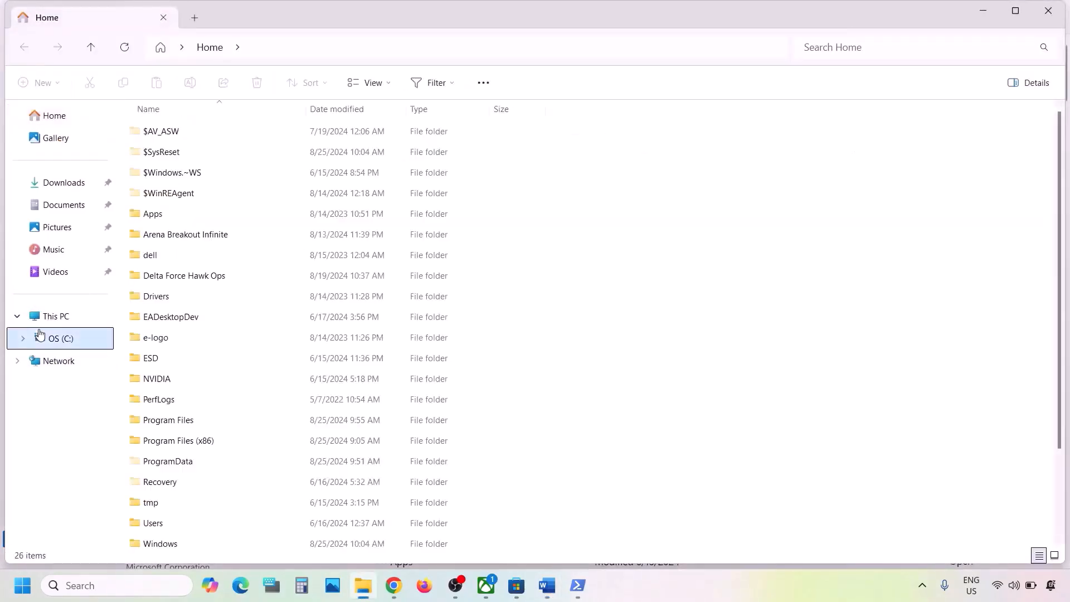
click(49, 316)
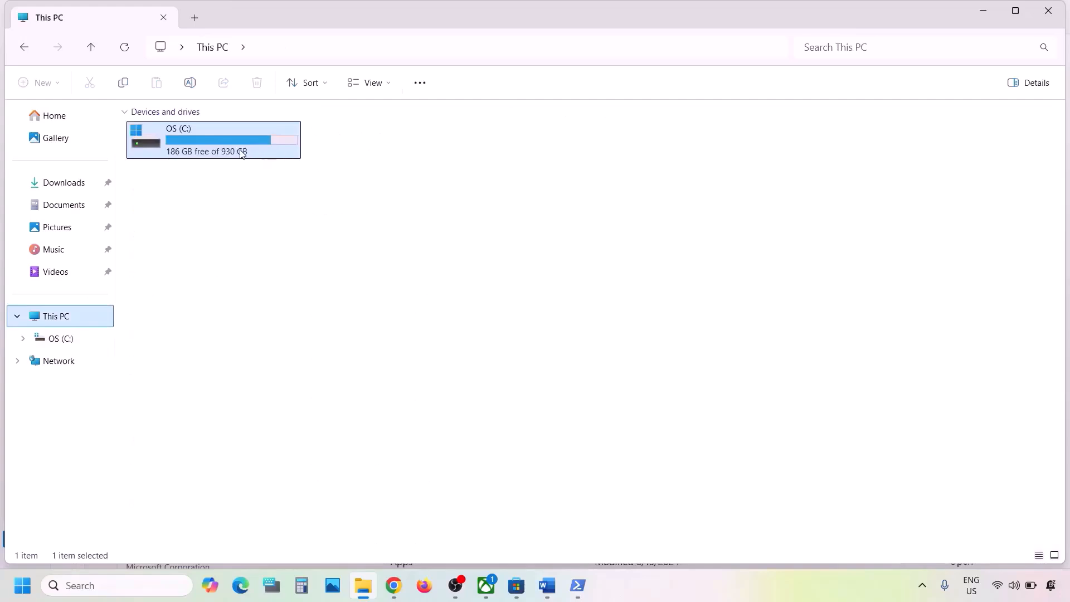
double_click(242, 154)
scroll(281, 330, down, 2)
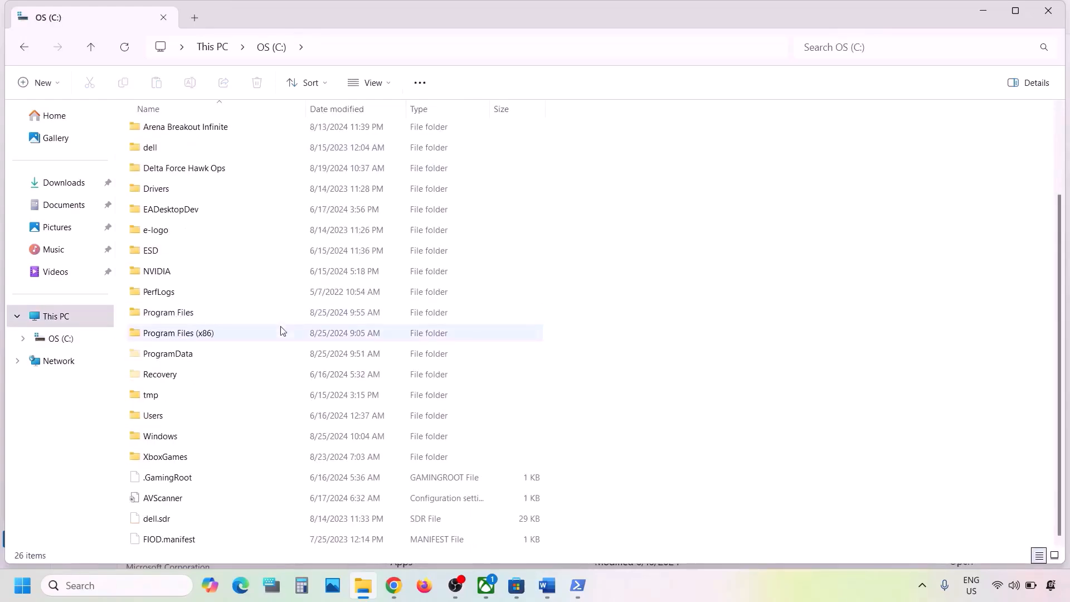
click(156, 417)
double_click(186, 421)
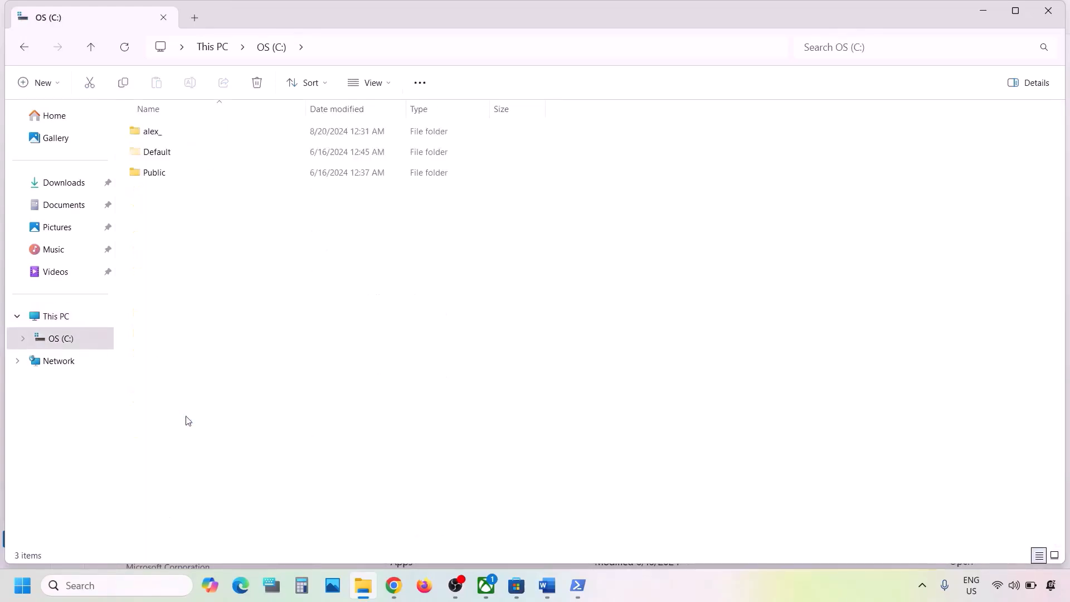
Open the account's user folder, select AppData, and check the Hidden items display option
click(174, 136)
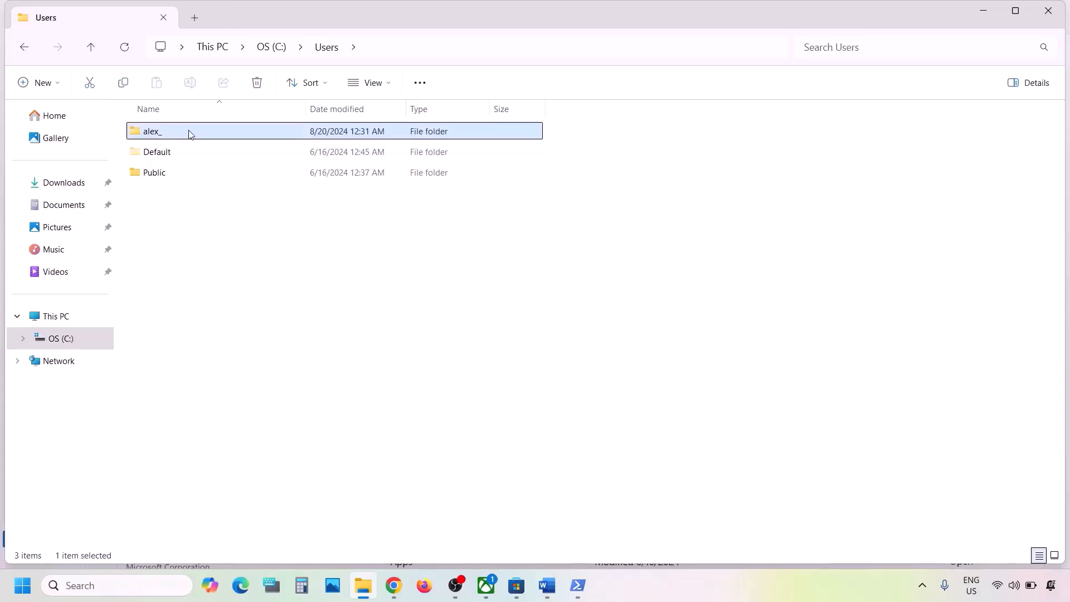
double_click(190, 134)
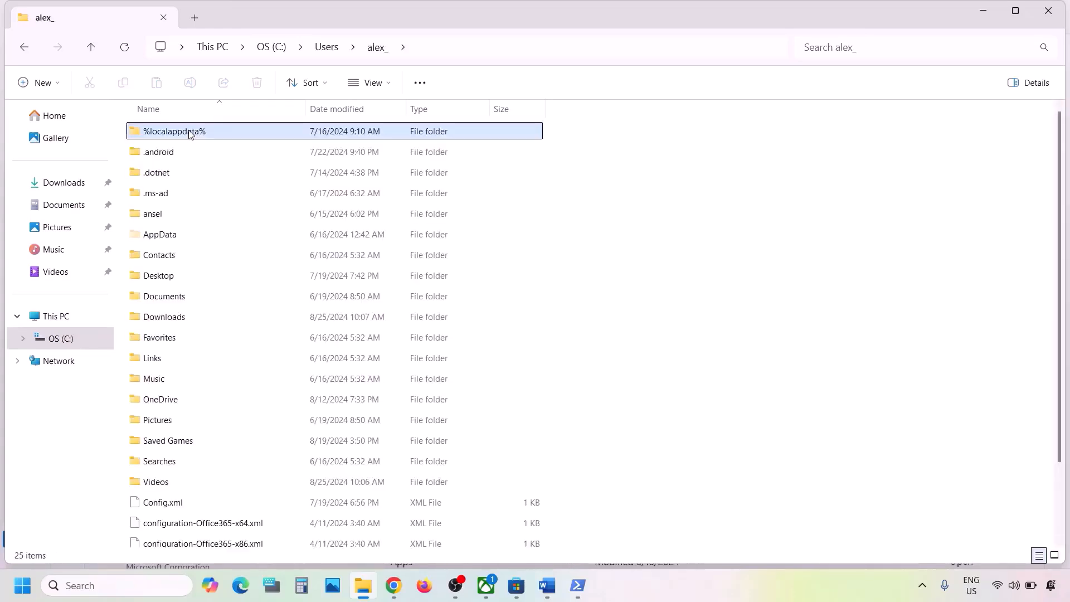
click(155, 239)
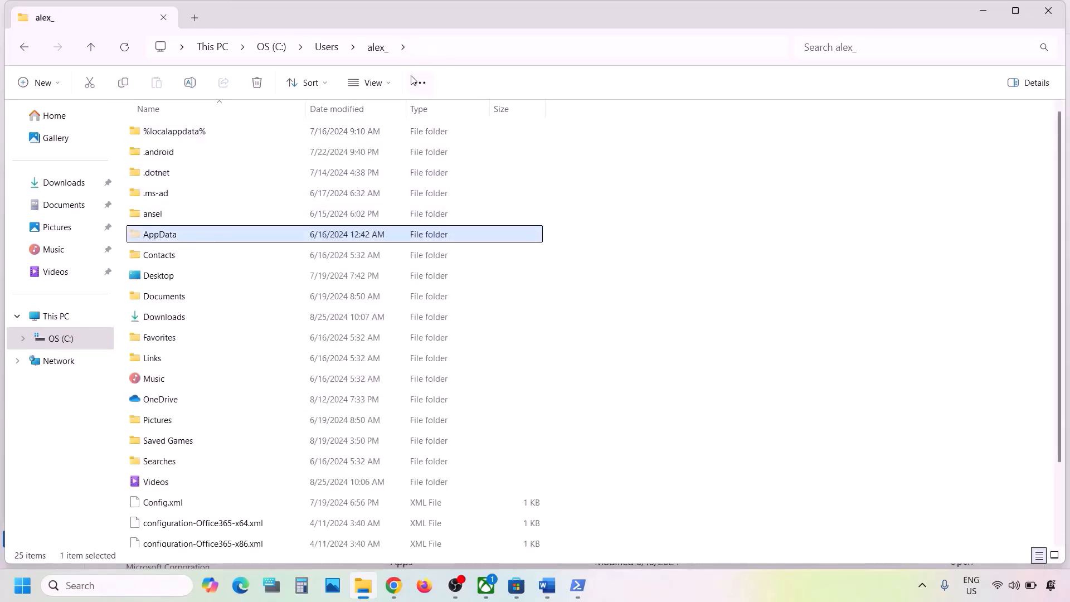
click(394, 85)
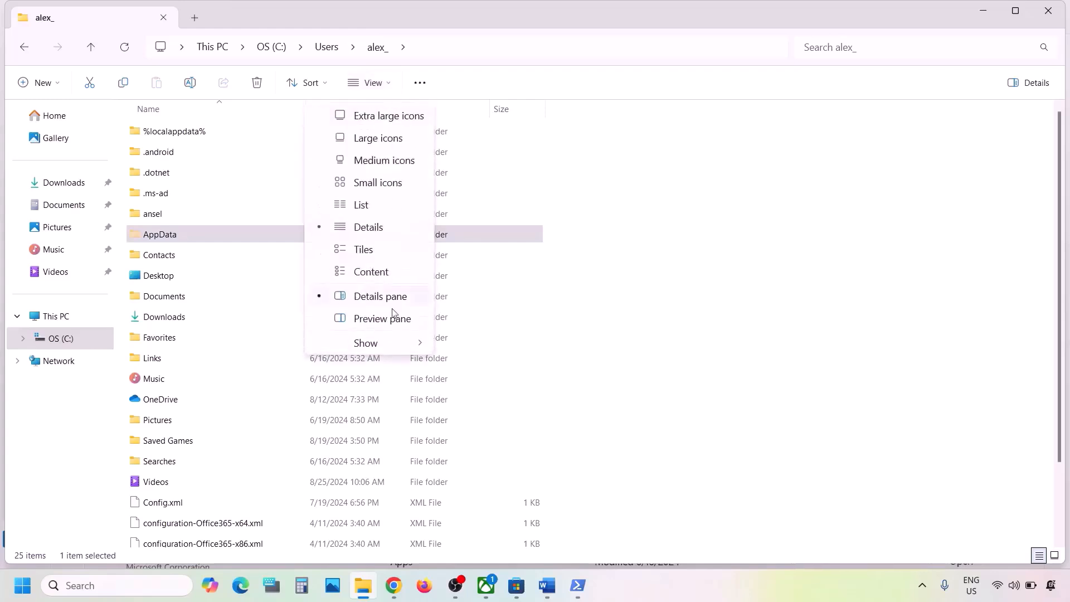
mouse_move(372, 353)
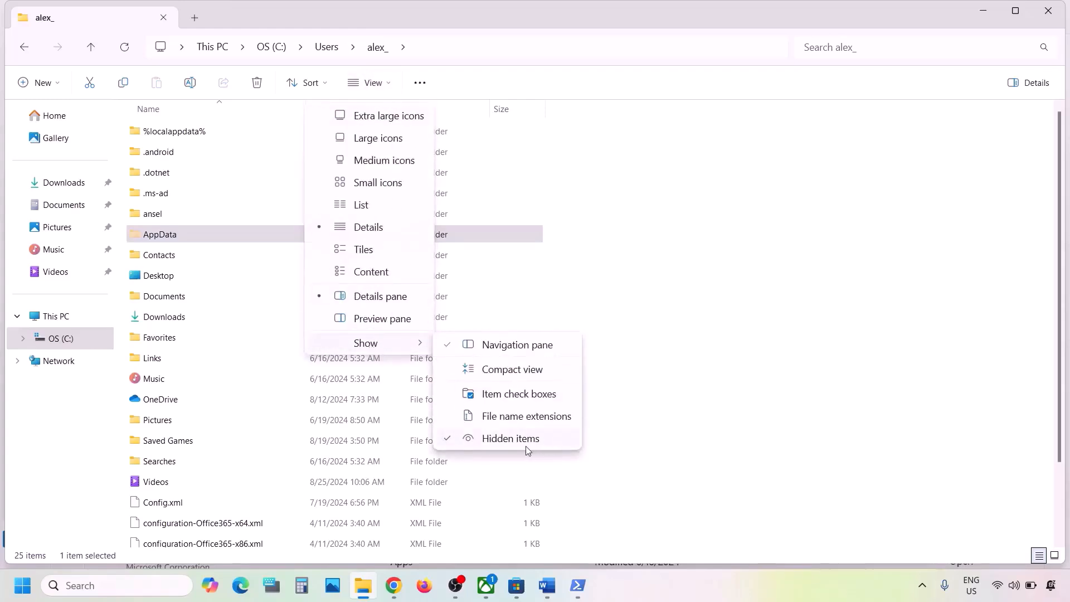
Open the Packages folder inside AppData\Local
double_click(161, 238)
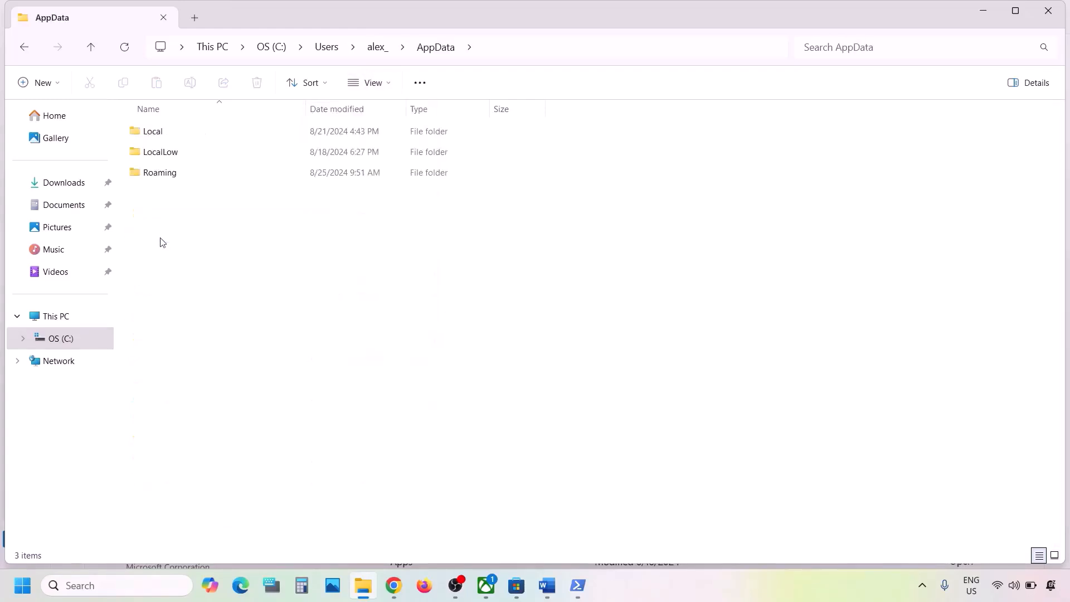
double_click(153, 134)
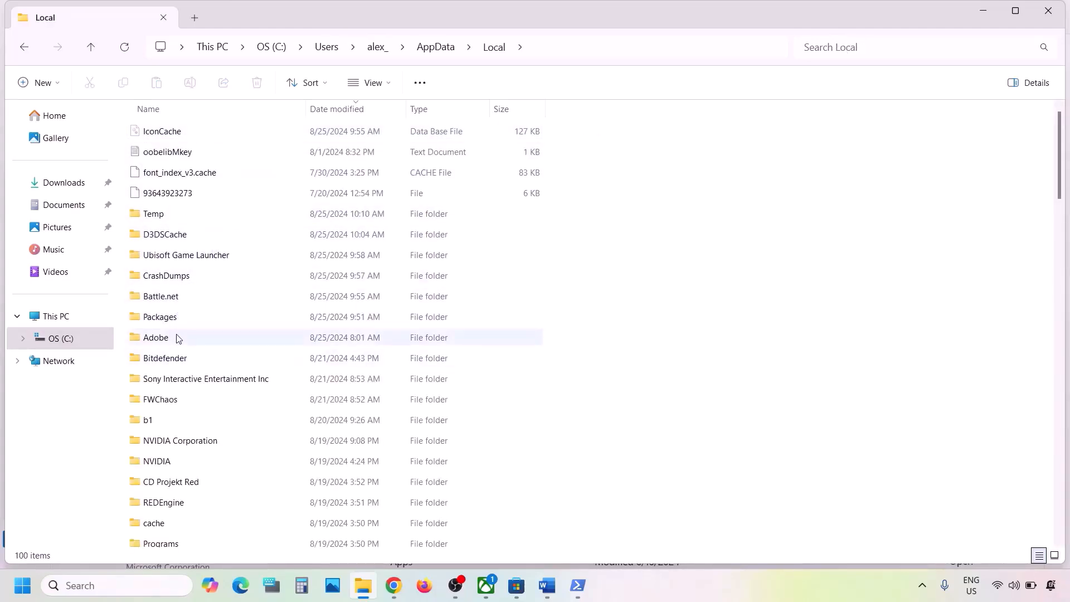
double_click(161, 317)
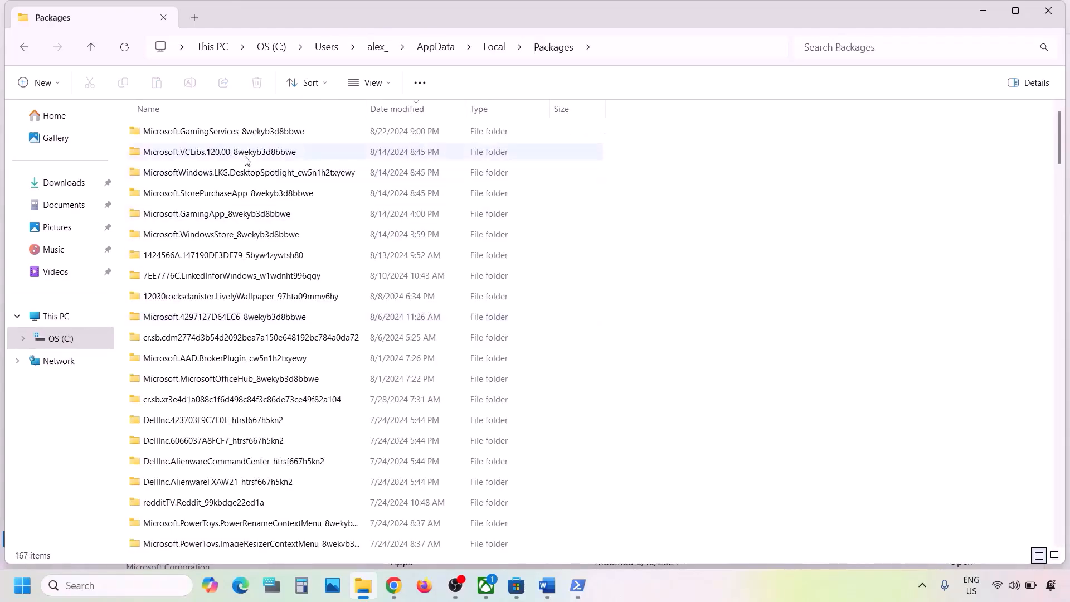
Look for the Microsoft Store folder in Packages and check its exact name under Step 5 of the Word document
scroll(259, 325, down, 5)
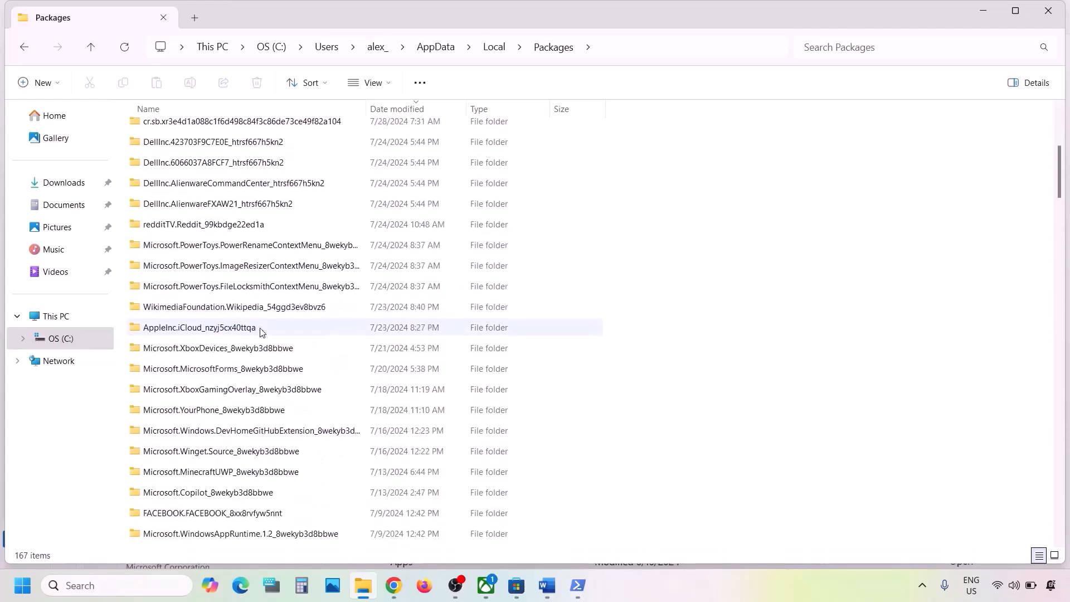
scroll(262, 332, down, 6)
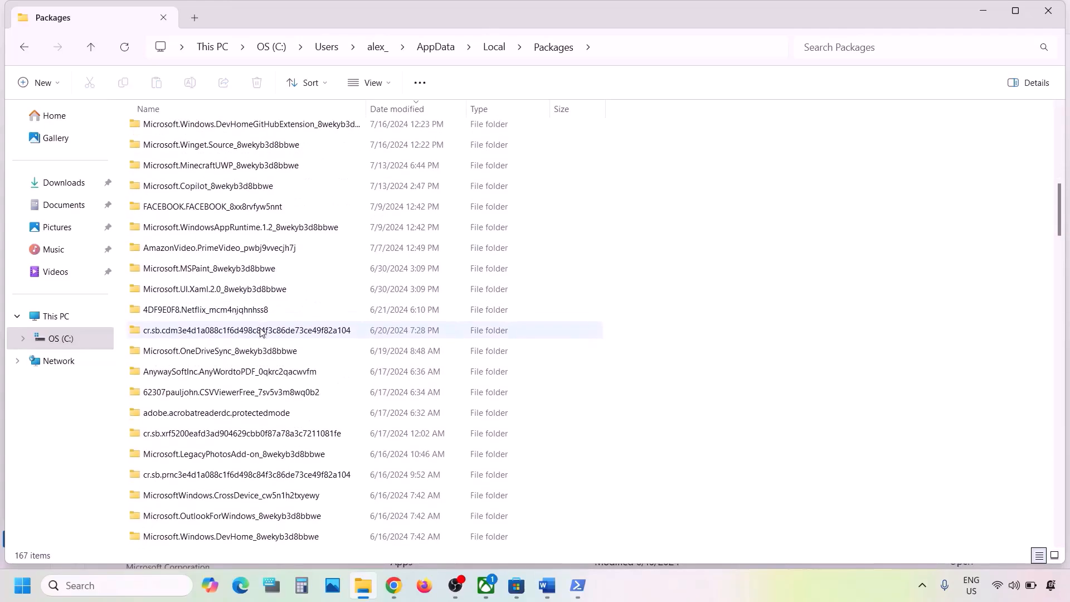
click(547, 586)
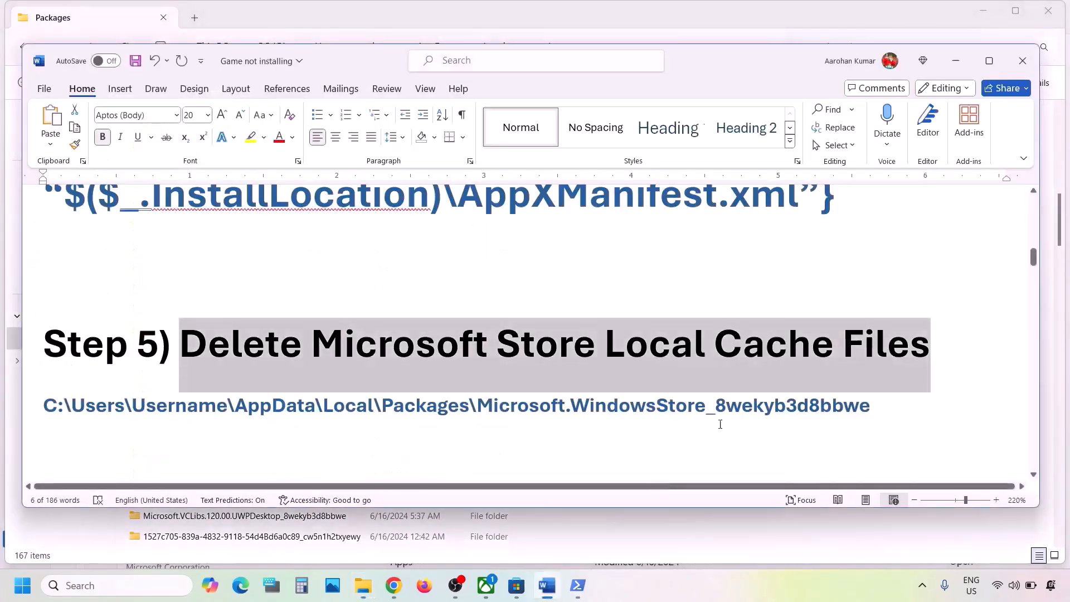
drag(488, 406, 871, 407)
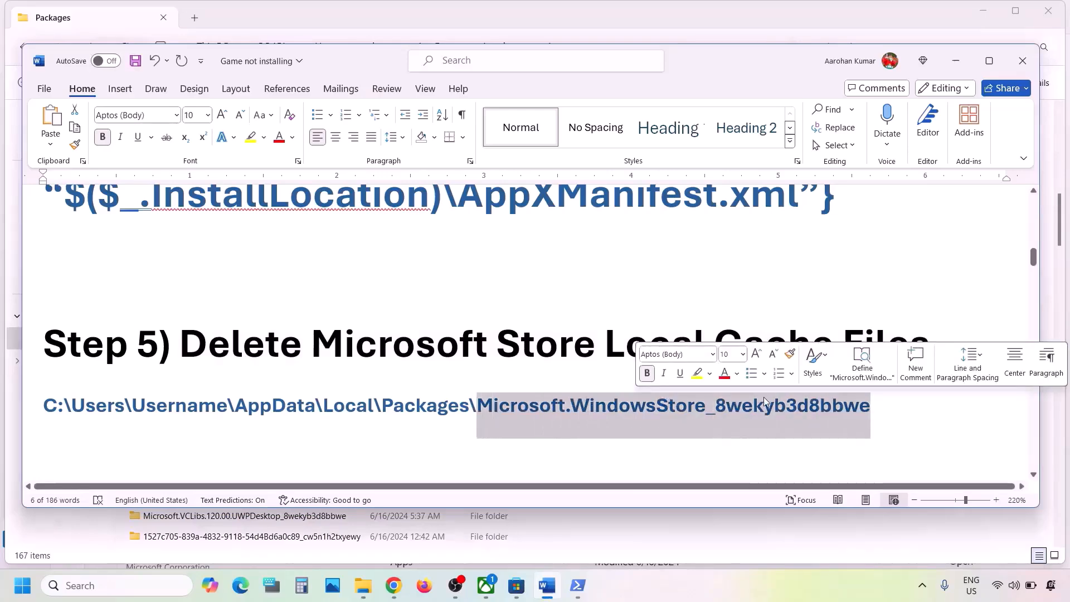
click(956, 60)
Find the Microsoft.WindowsStore_8wekyb3d8bbwe folder in Packages and open it
scroll(227, 446, down, 7)
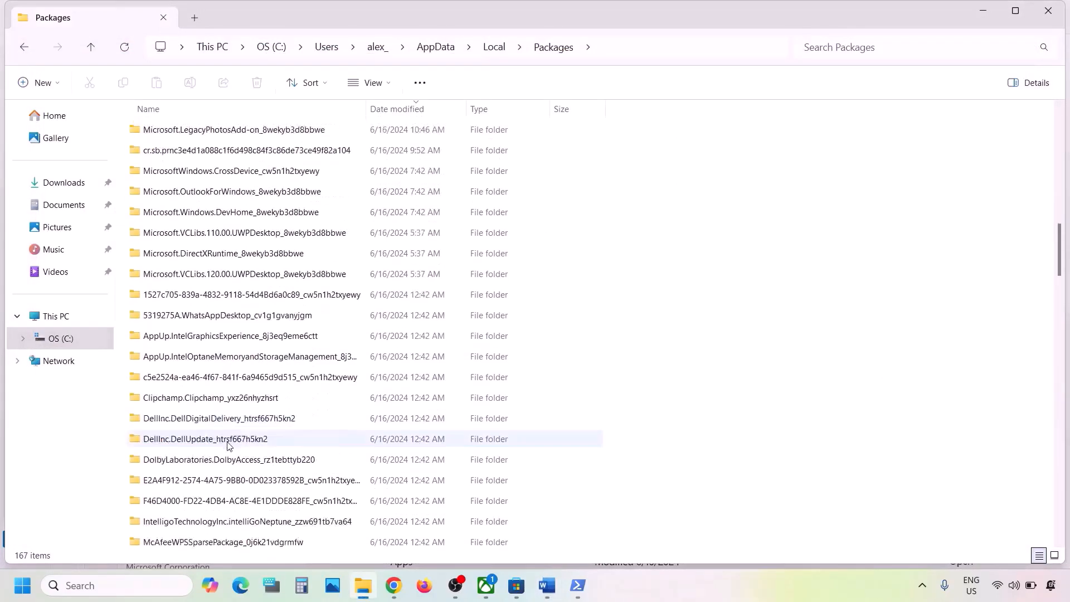
scroll(228, 446, down, 5)
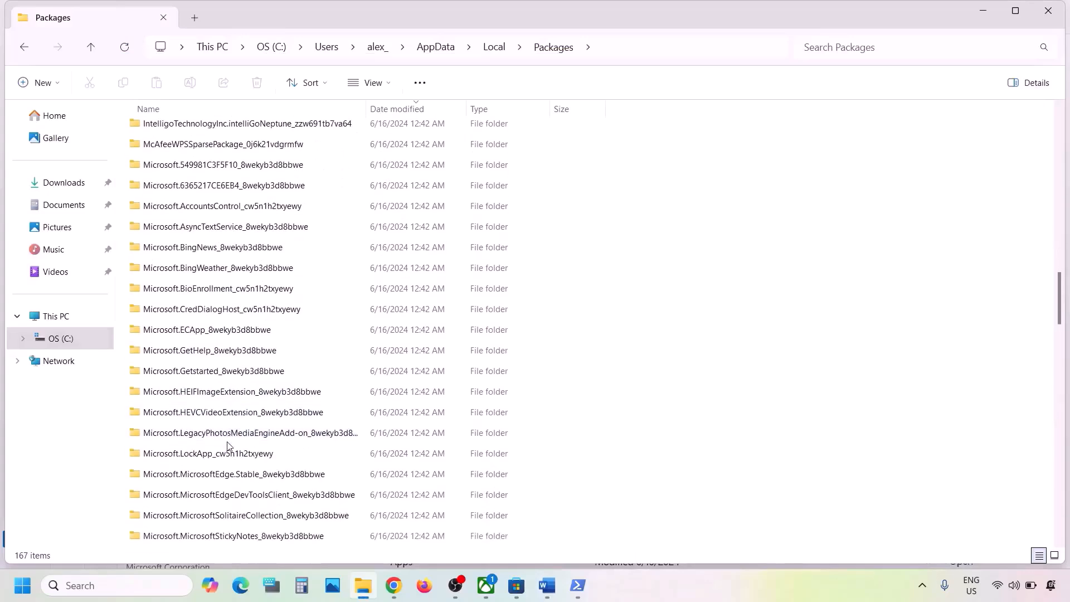
scroll(228, 446, down, 5)
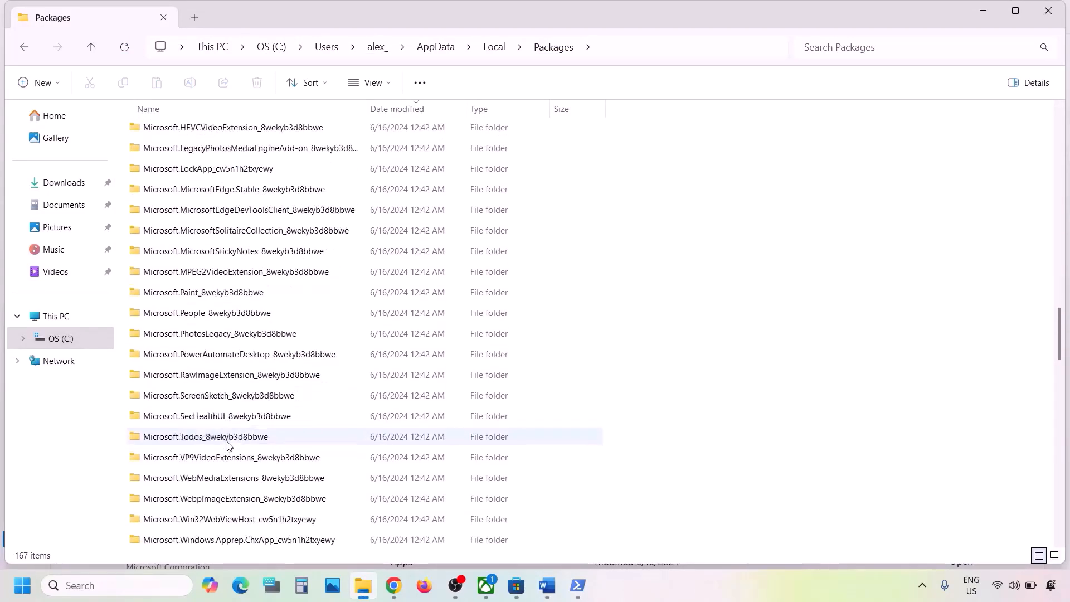
scroll(228, 446, down, 7)
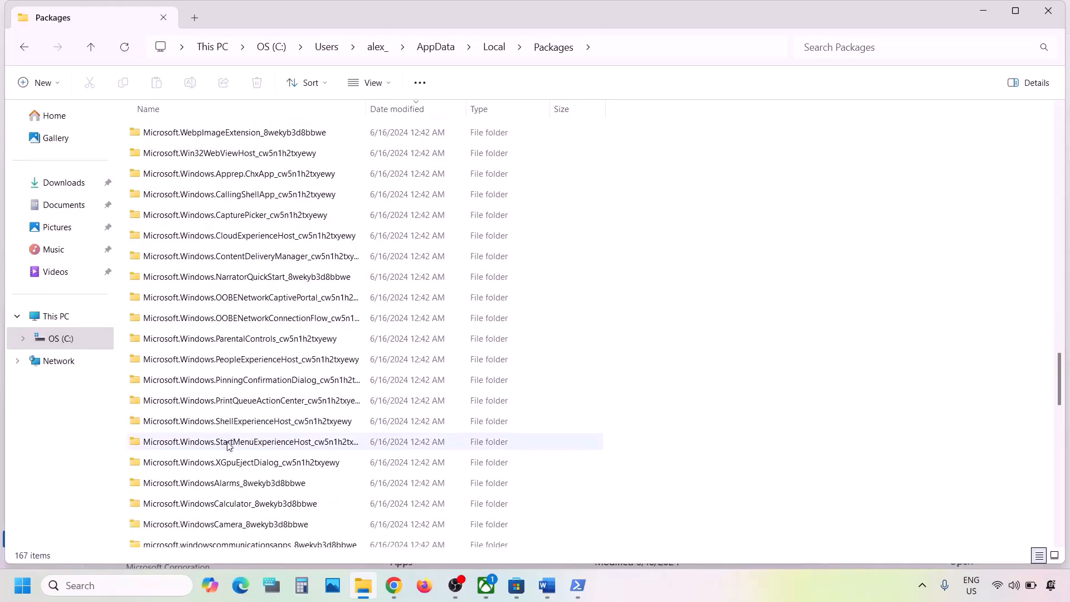
scroll(228, 446, down, 1)
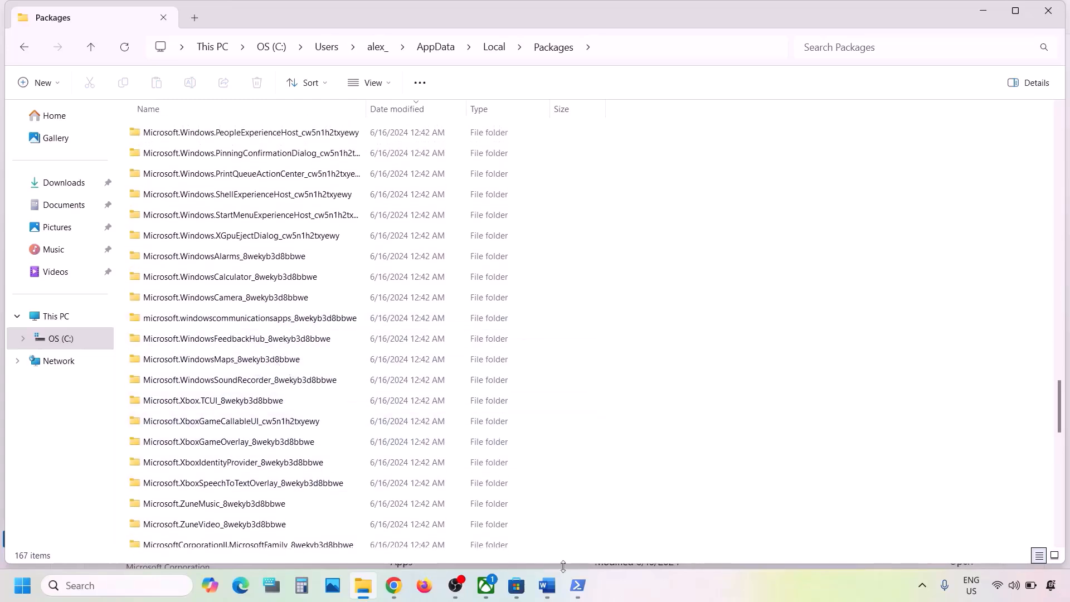
click(658, 598)
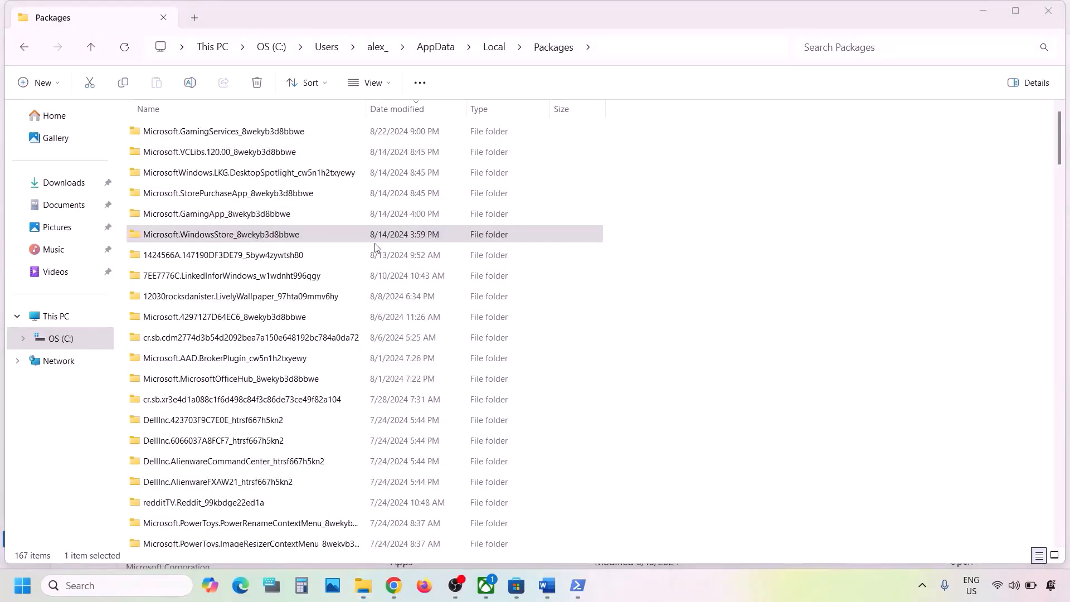
click(195, 235)
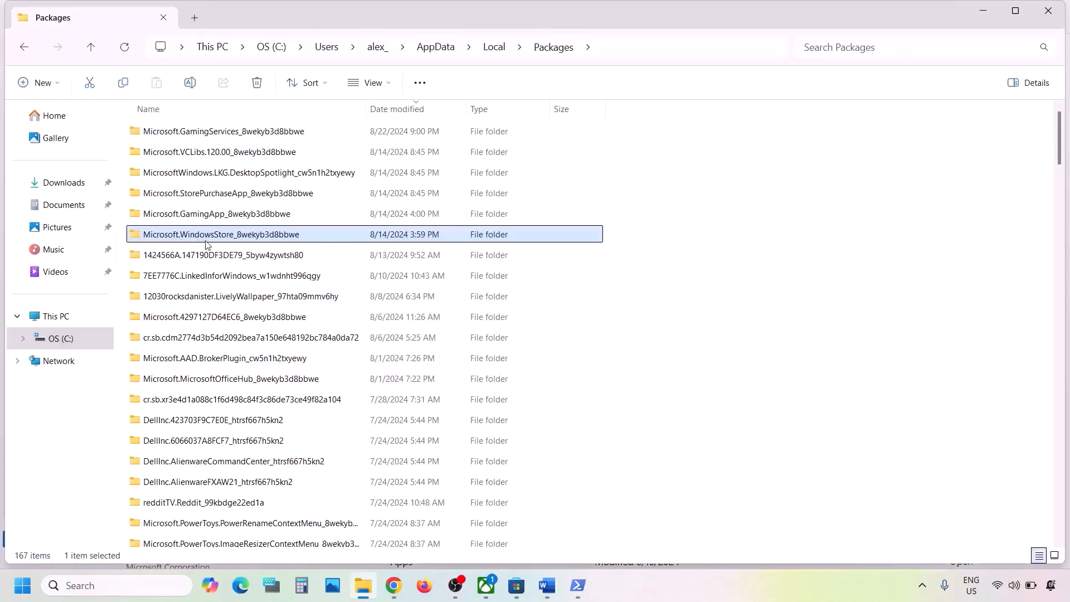
double_click(284, 235)
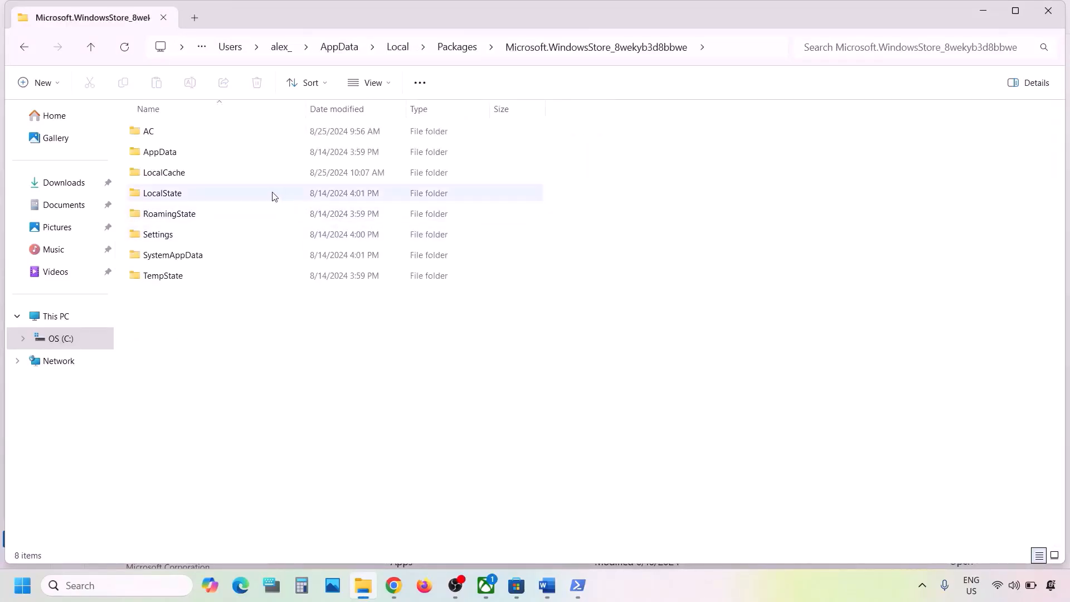
Delete the LocalCache folder from the Microsoft.WindowsStore_8wekyb3d8bbwe folder
click(219, 175)
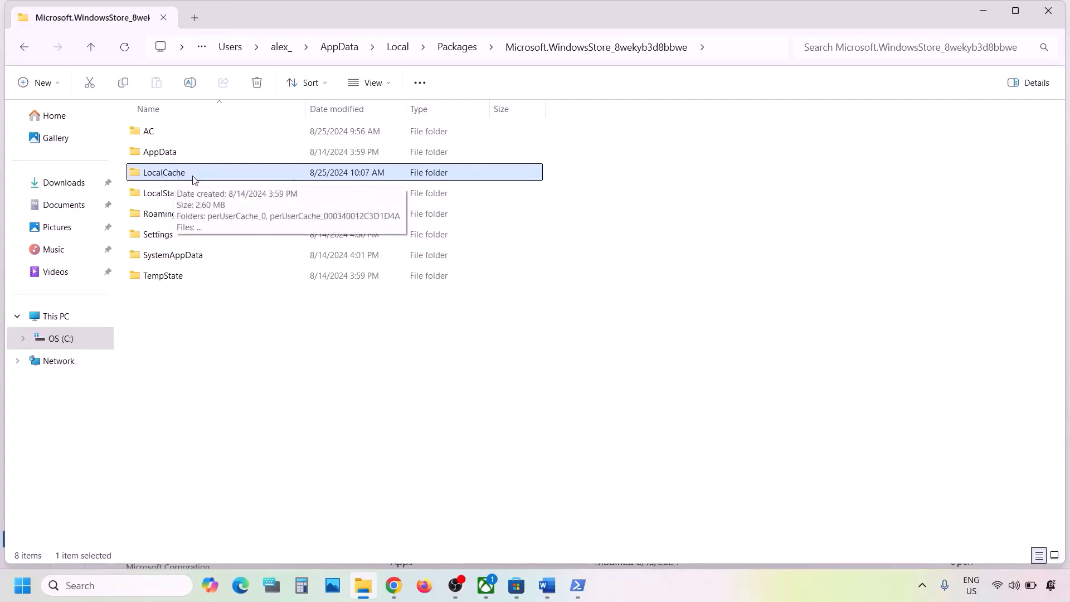
right_click(186, 177)
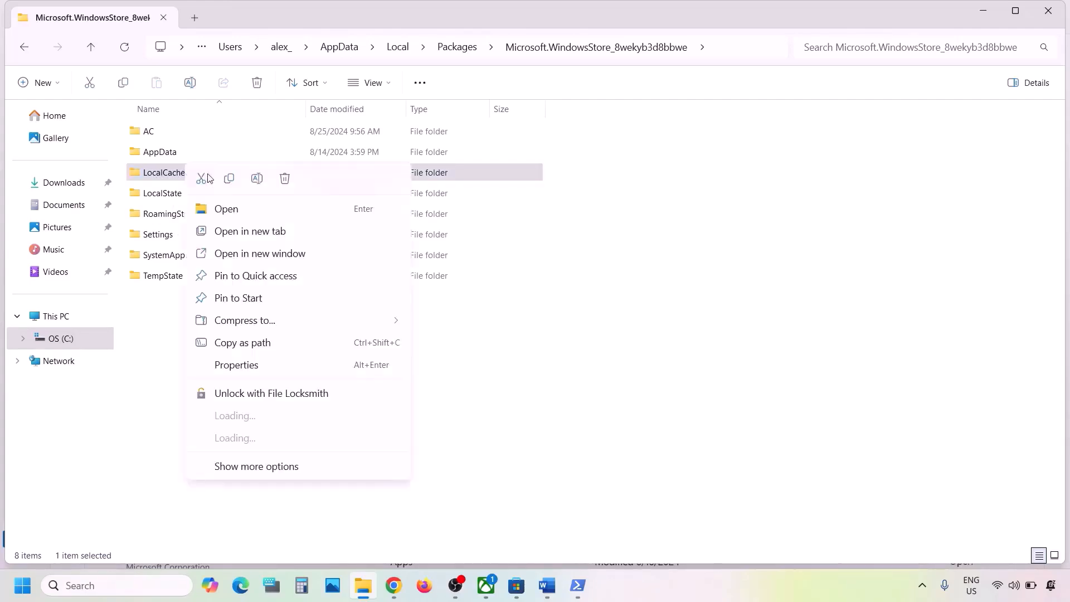
click(286, 178)
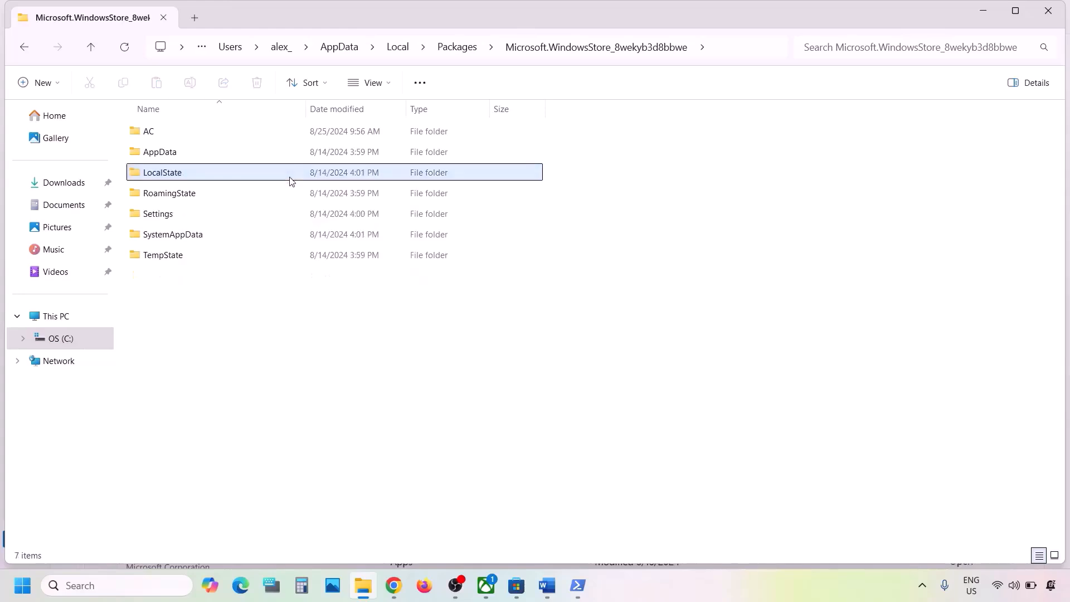
Return to the Word document and copy the WSRESET command name from the Step 6 heading
click(548, 586)
scroll(375, 385, down, 3)
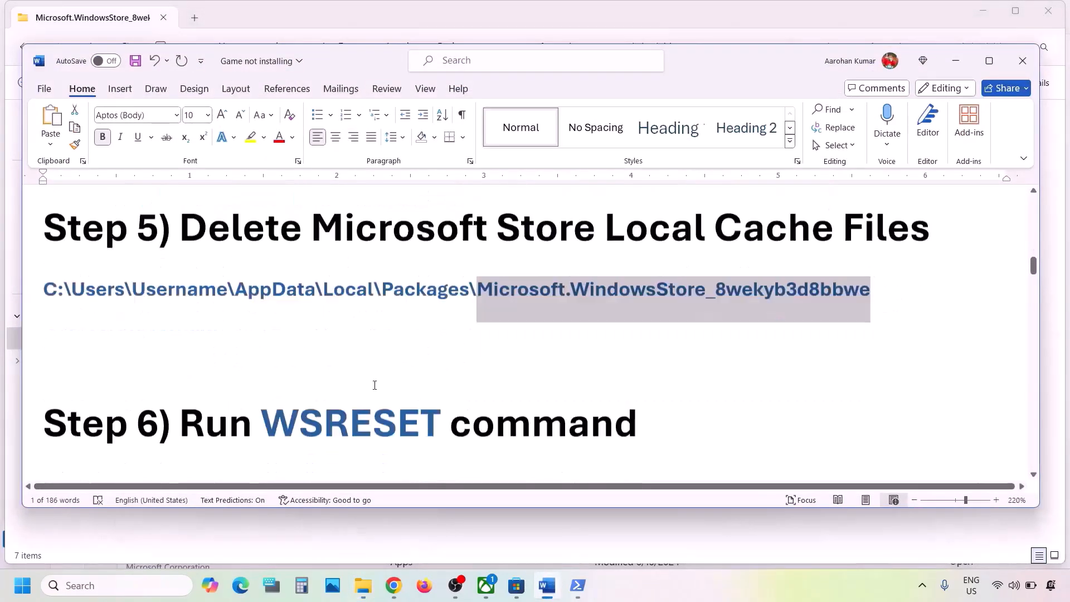
click(322, 368)
double_click(322, 368)
key(ctrl+c)
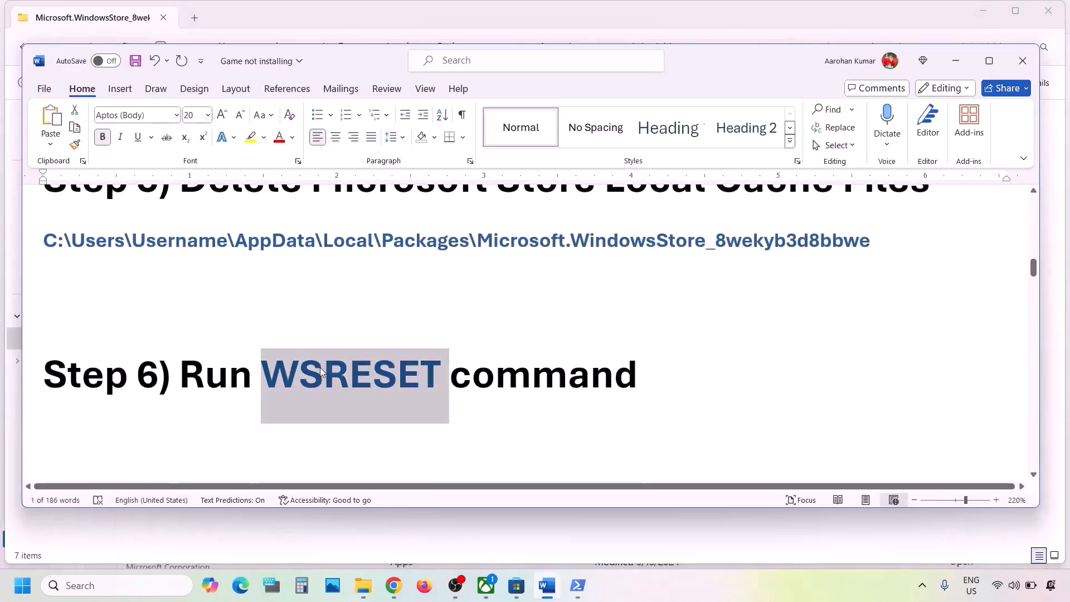
Search Windows for the copied WSRESET command and run it
click(102, 592)
key(ctrl+v)
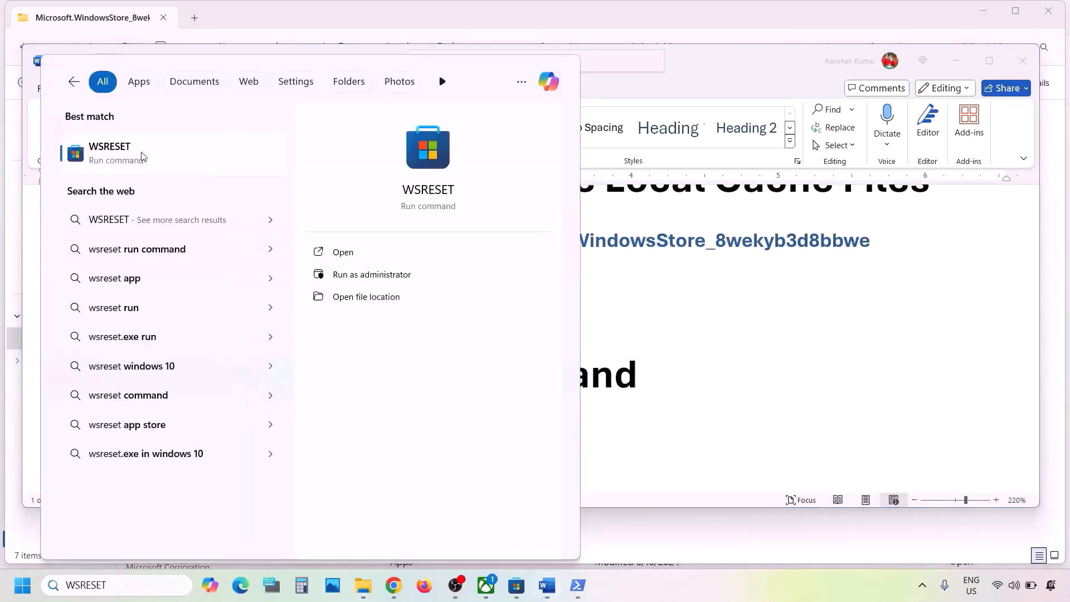
click(143, 155)
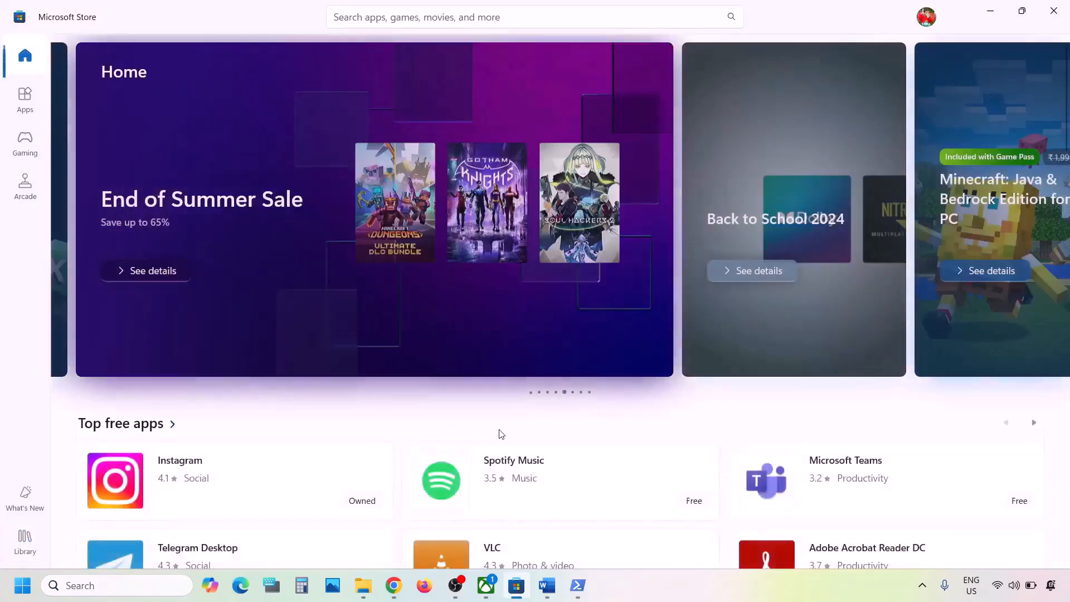
Switch to the Word document and highlight "reset Xbox App/Store" in the Step 7 heading
click(546, 585)
scroll(383, 356, down, 4)
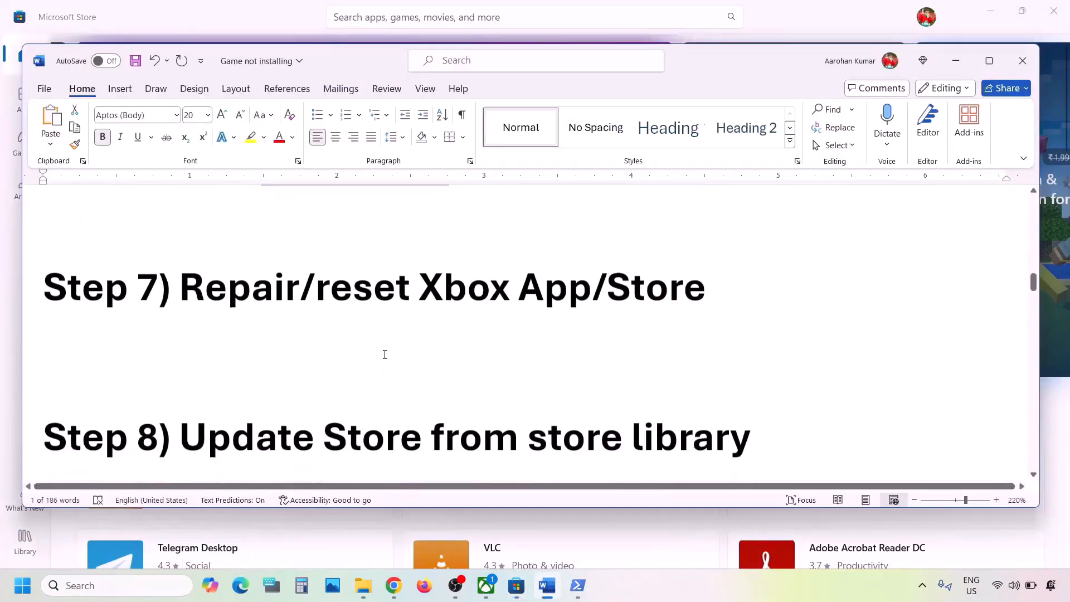
scroll(383, 354, up, 1)
drag(332, 324, 724, 325)
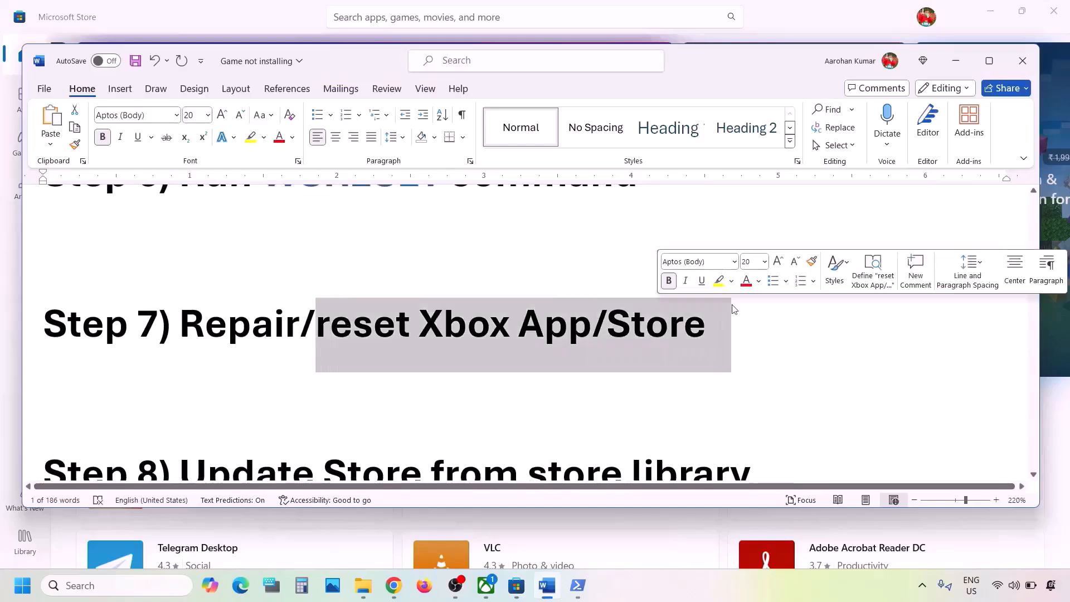
Search Windows for xbox and open the Xbox app's settings page
click(116, 588)
text(xbox)
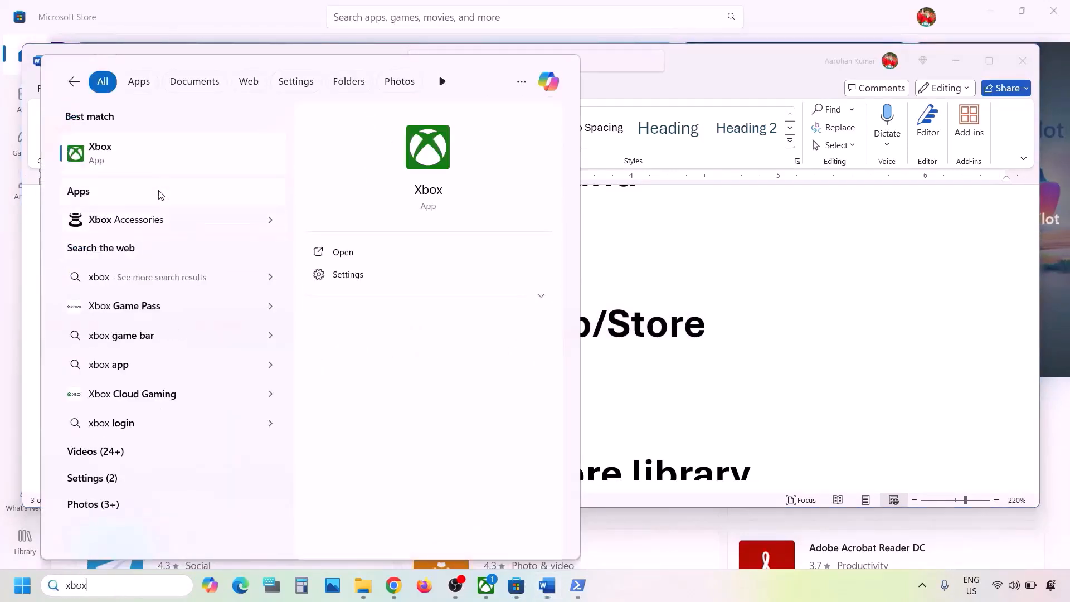
right_click(129, 161)
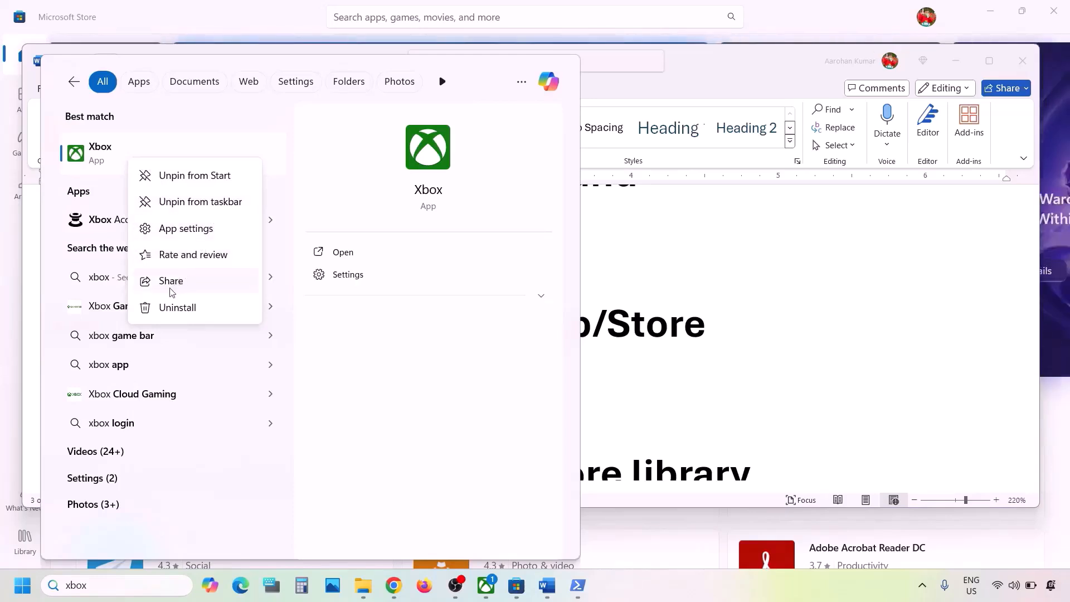
click(184, 230)
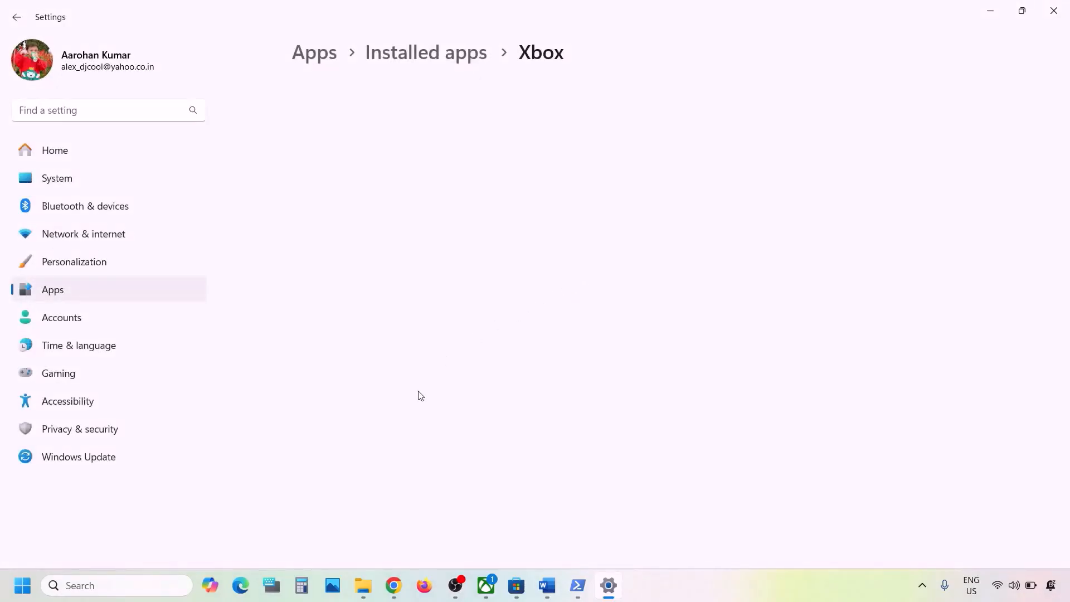
Repair the Xbox app, and reset it including its app data
scroll(421, 396, down, 10)
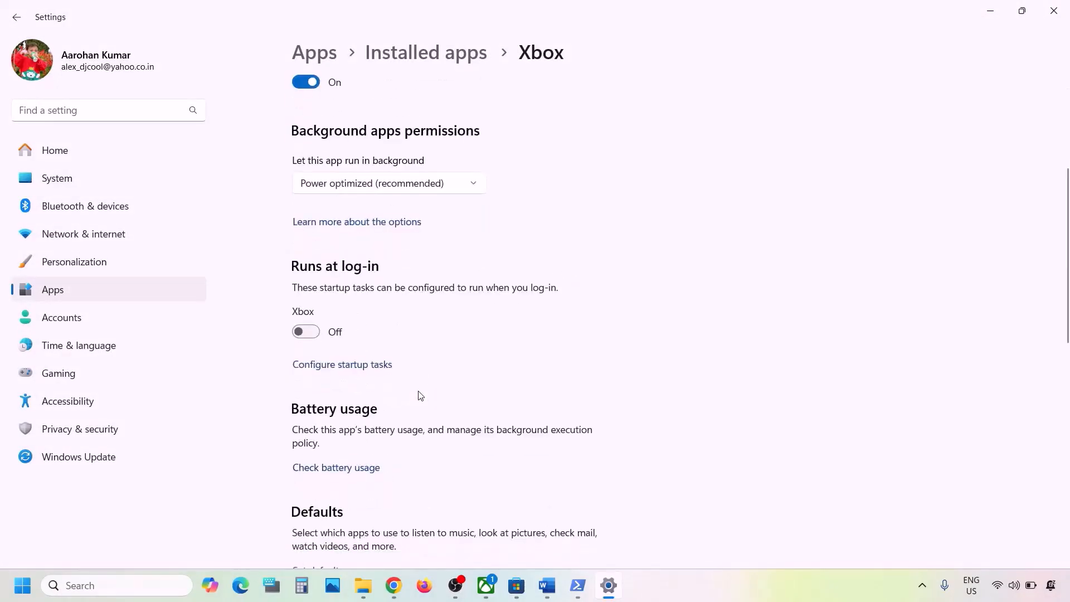
scroll(420, 396, down, 2)
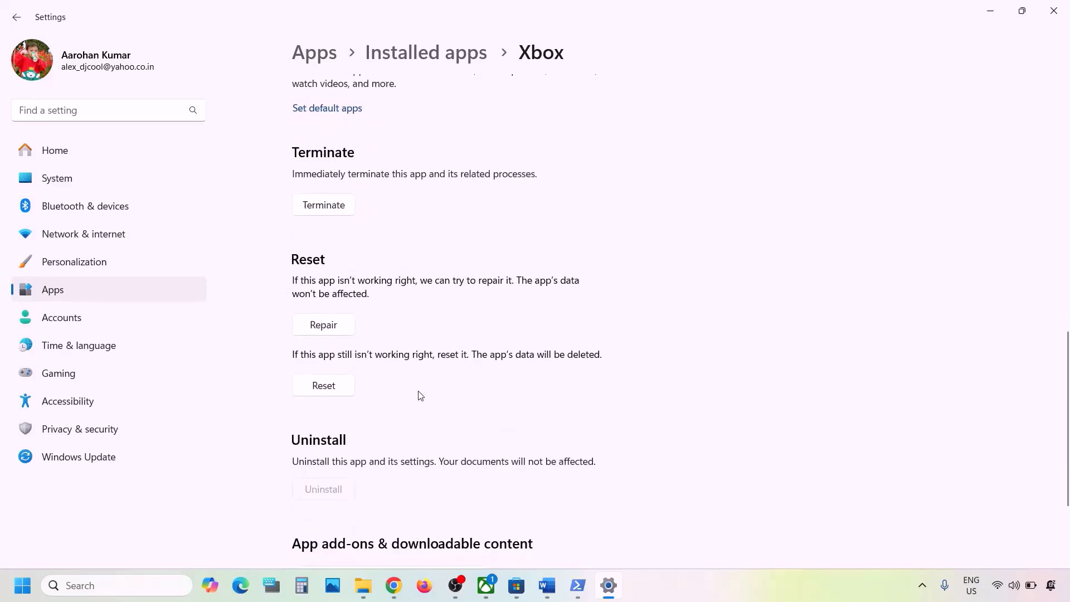
click(335, 329)
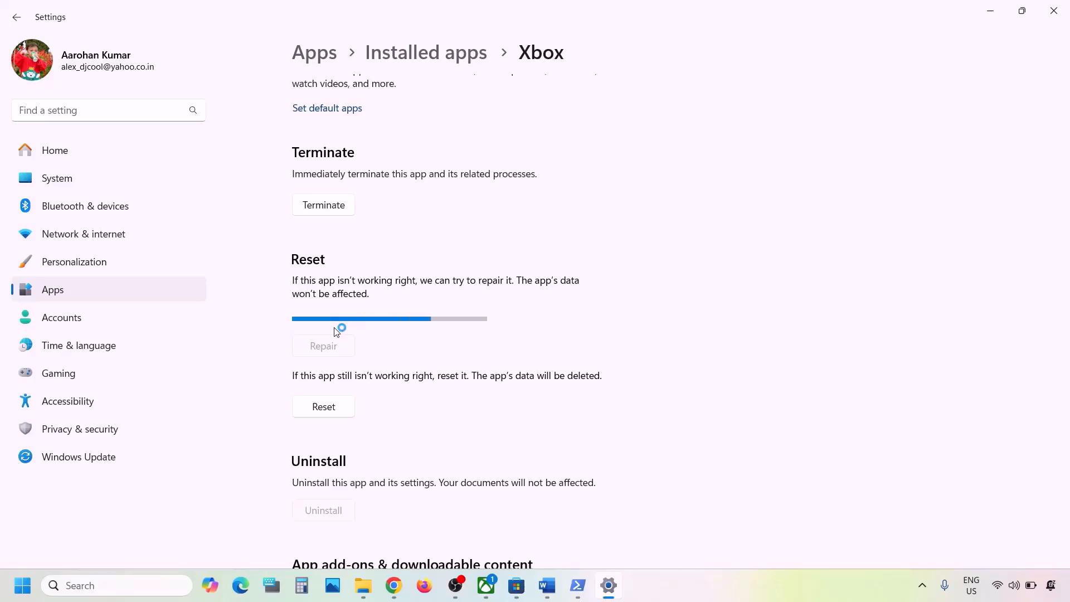
click(337, 391)
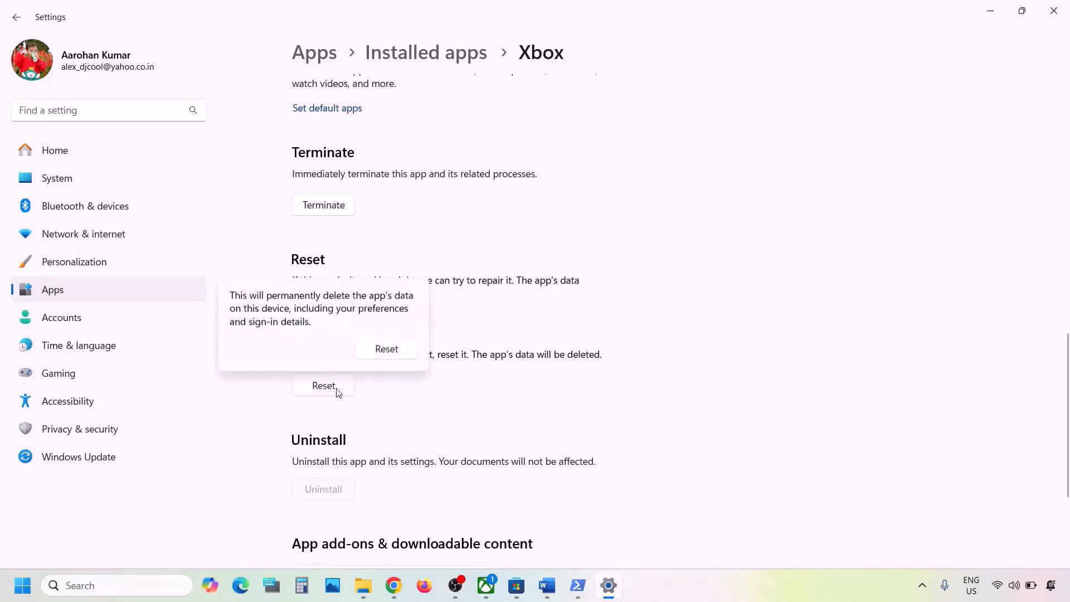
click(387, 349)
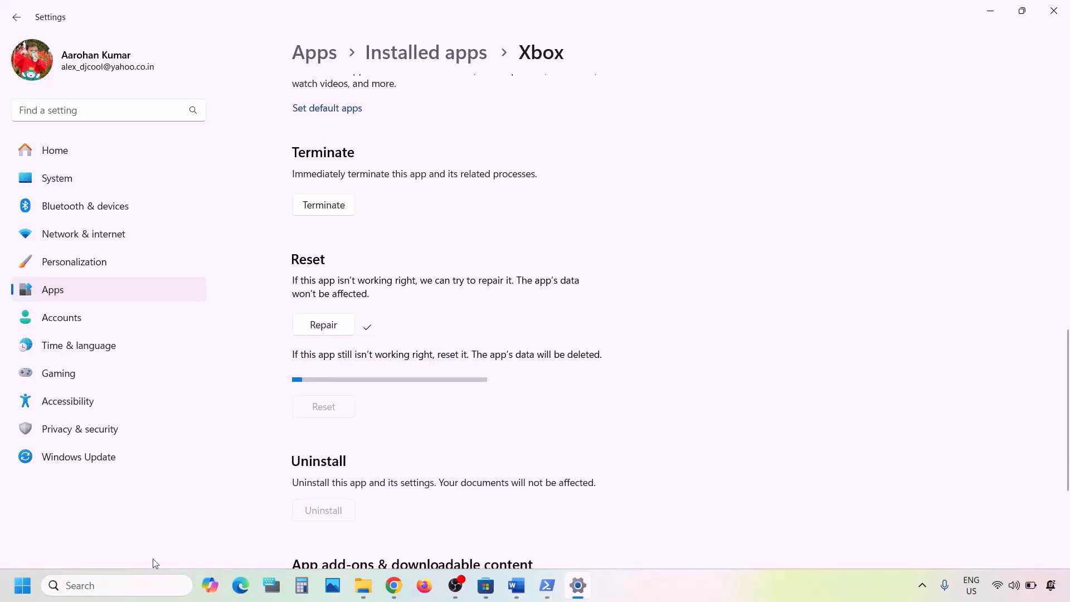
Search Windows for store and open the Microsoft Store's app settings page
click(125, 585)
text(s)
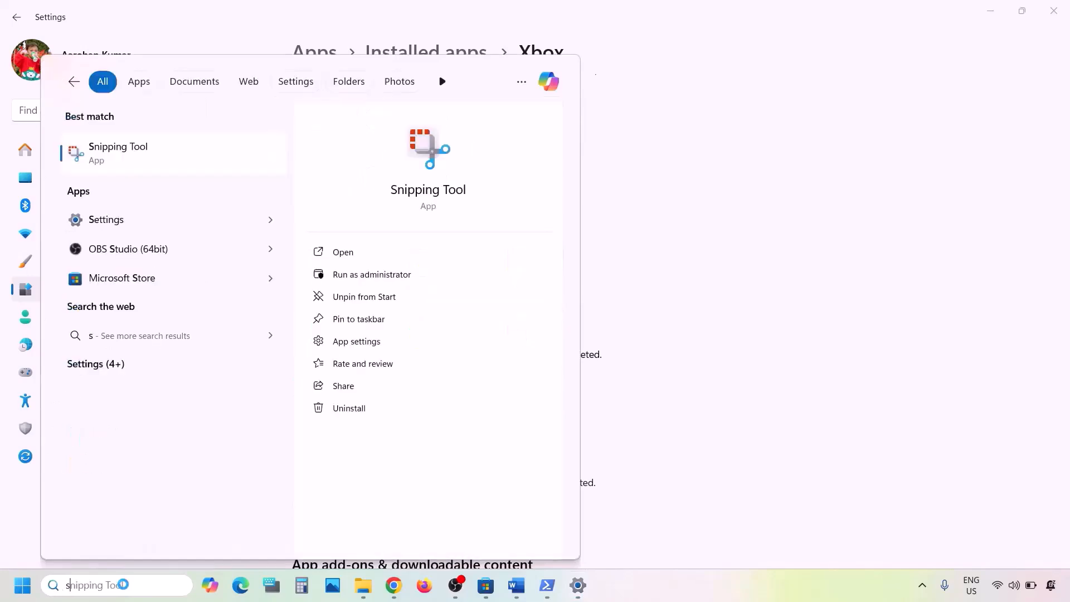
text(tore)
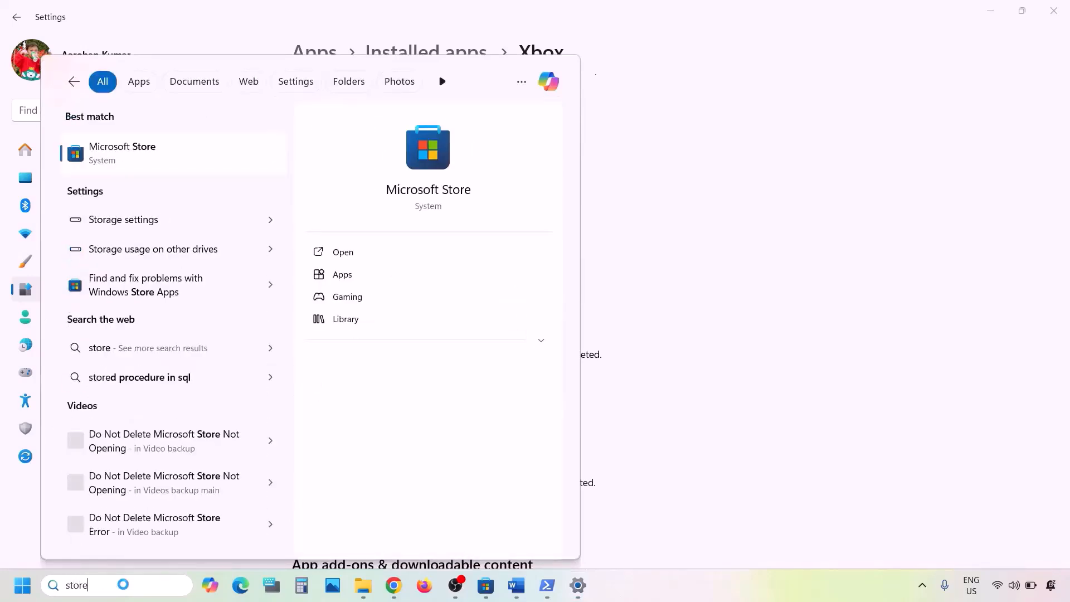
right_click(119, 163)
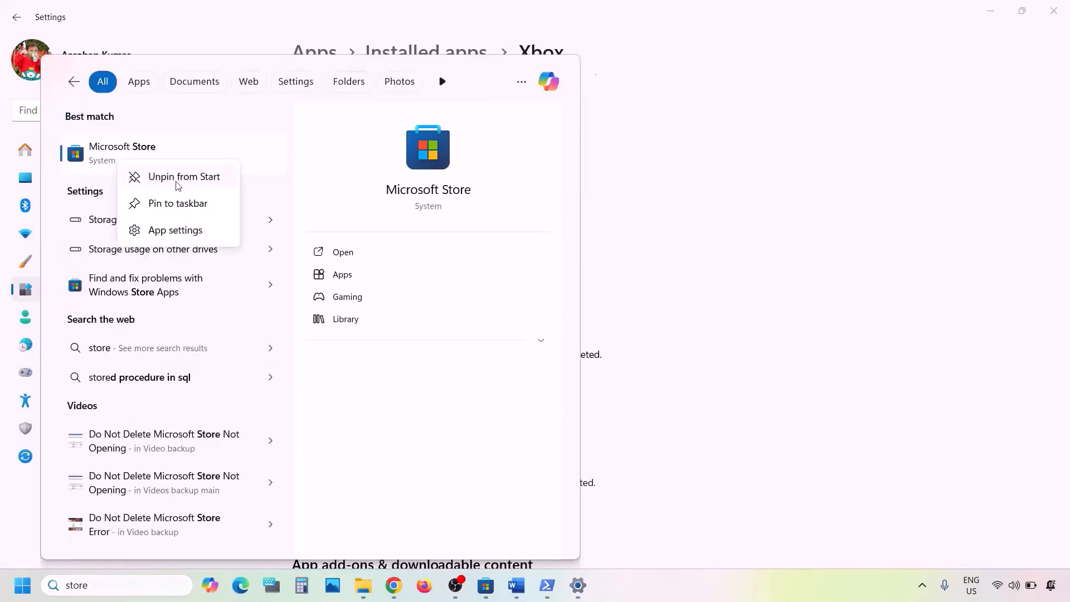
click(165, 229)
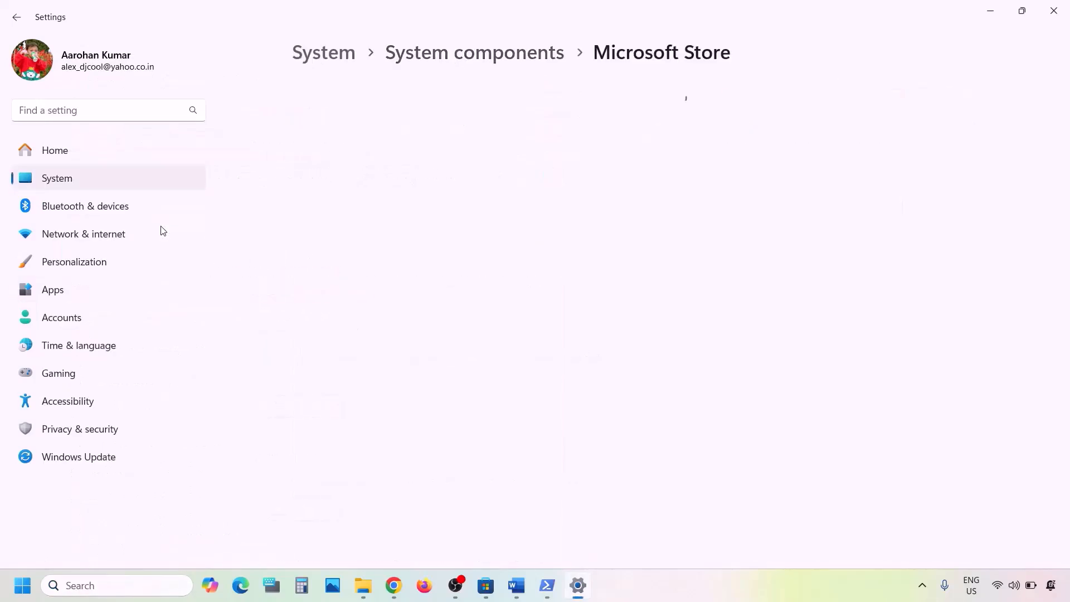
Repair the Microsoft Store component, and reset it including its data
scroll(471, 310, down, 8)
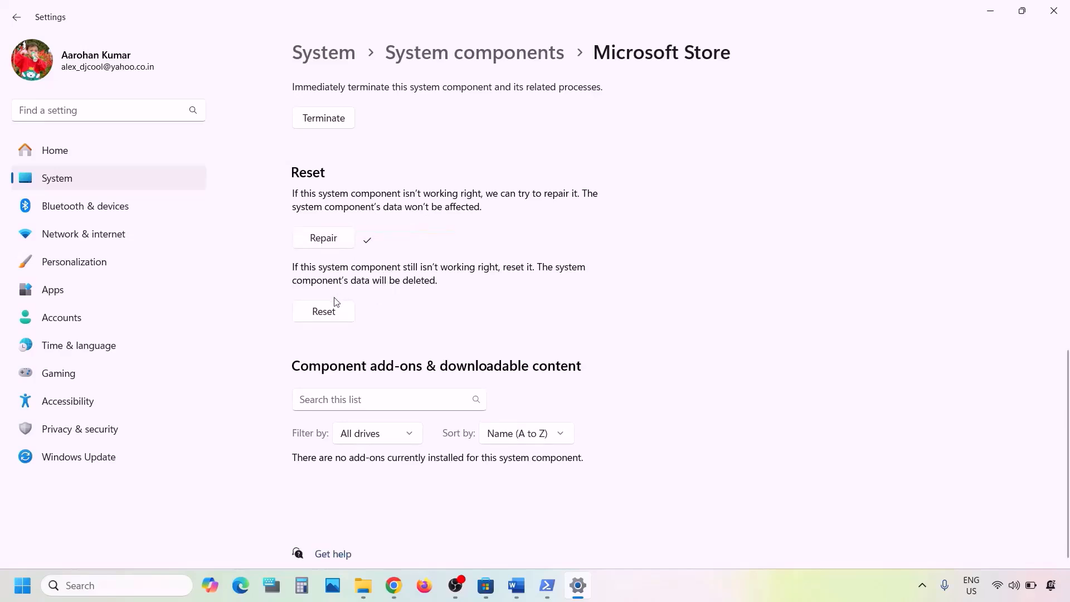
click(323, 312)
click(410, 276)
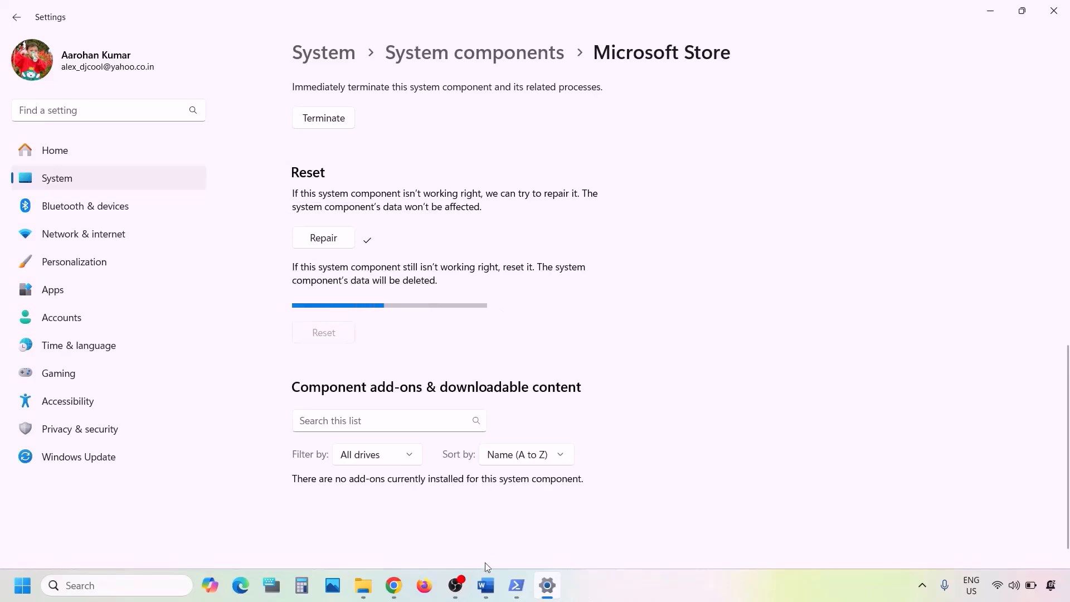
Return to the Word document and highlight "Update Store from store library" in the Step 8 heading
click(486, 586)
scroll(390, 421, down, 2)
scroll(391, 420, down, 2)
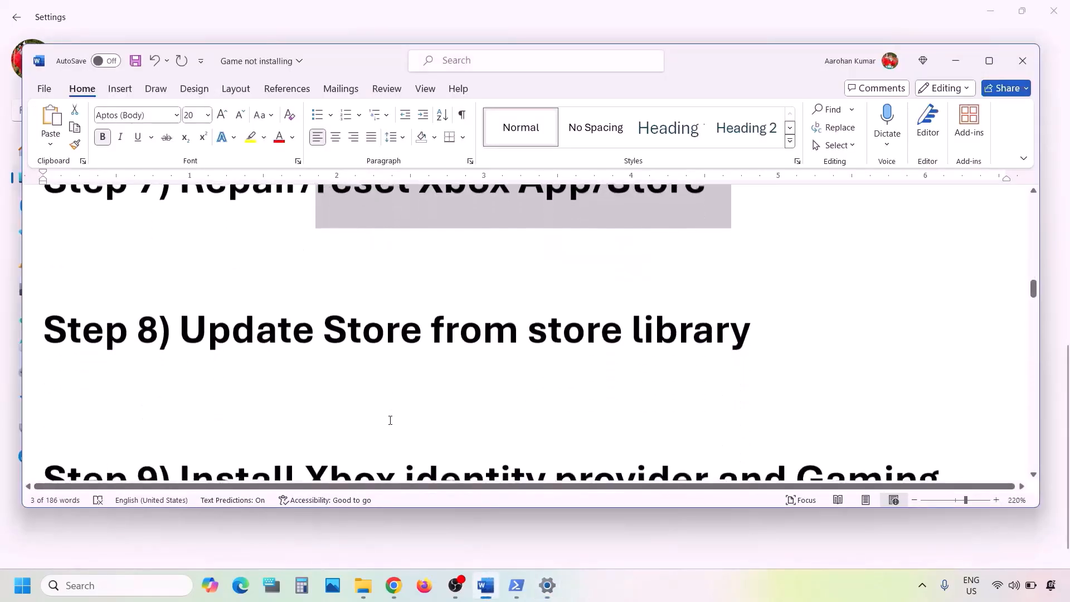
drag(179, 331, 698, 347)
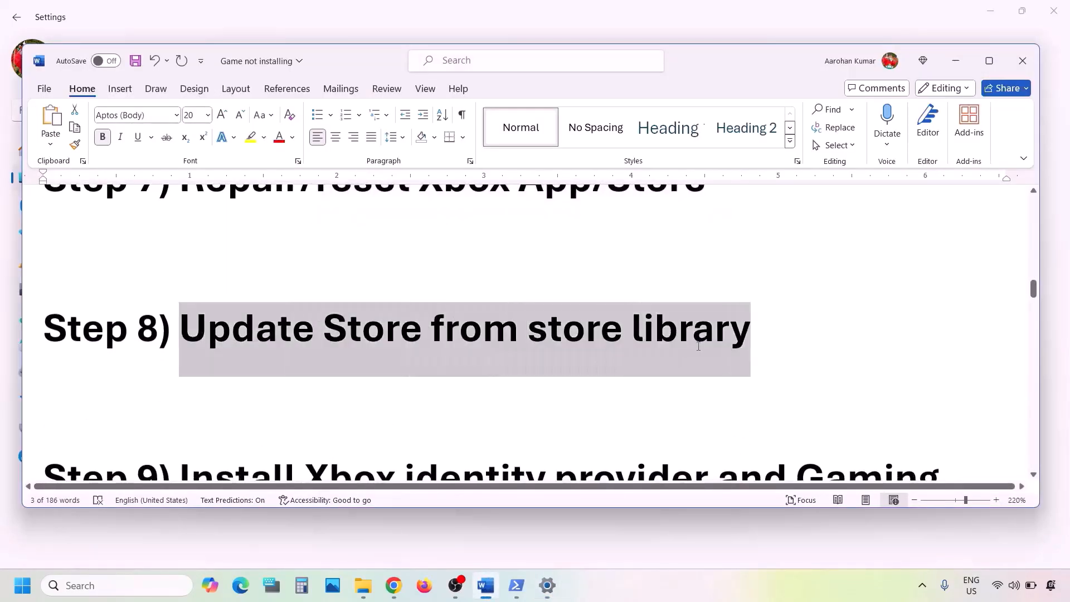
Search Windows for store, launch the Microsoft Store maximized and open its Library
click(98, 585)
text(store)
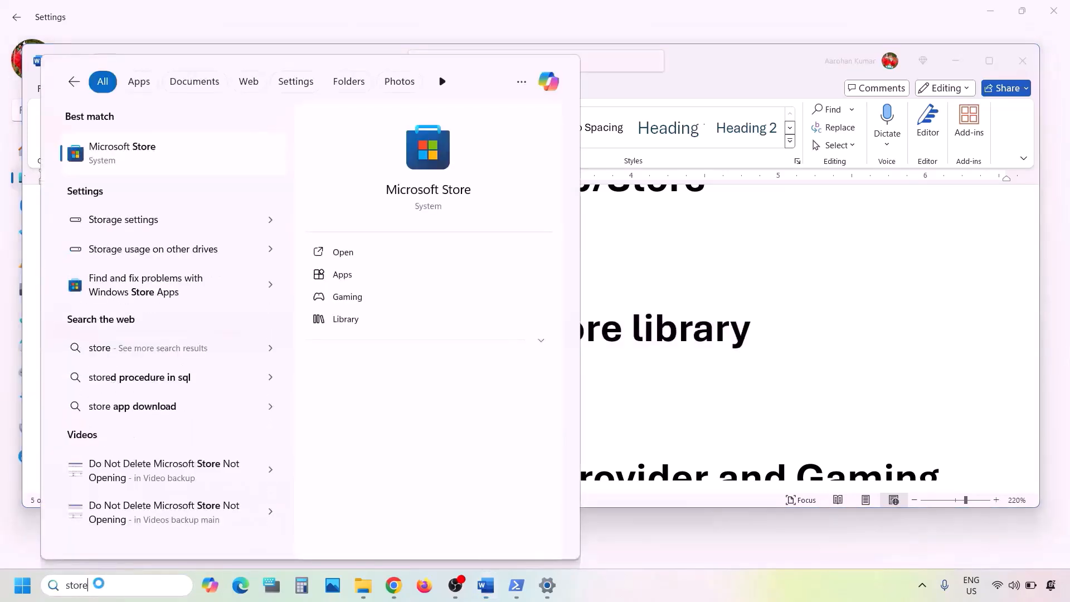
key(Return)
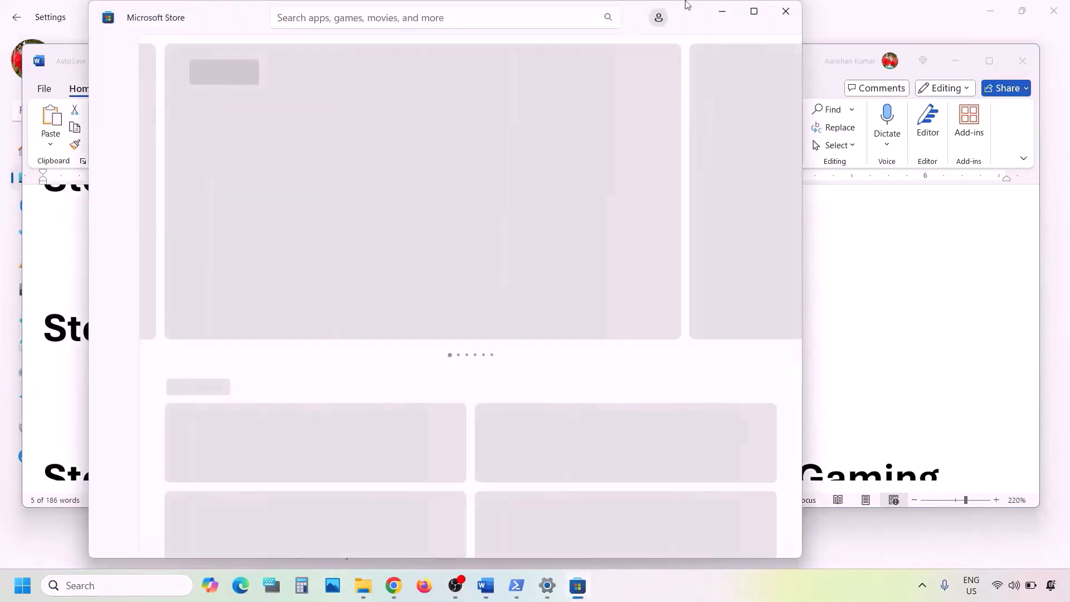
click(753, 12)
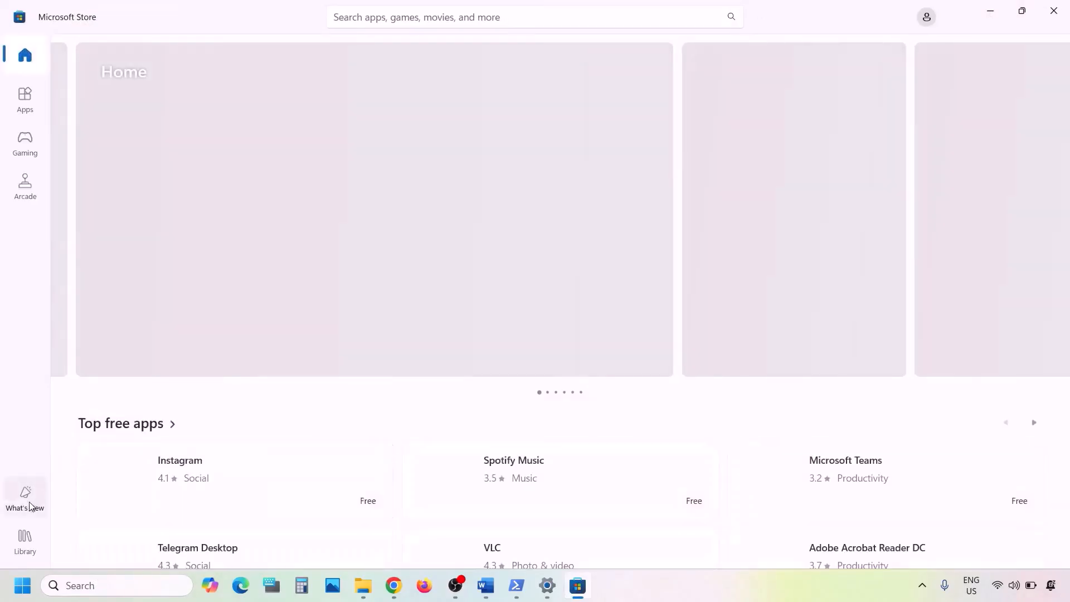
click(23, 551)
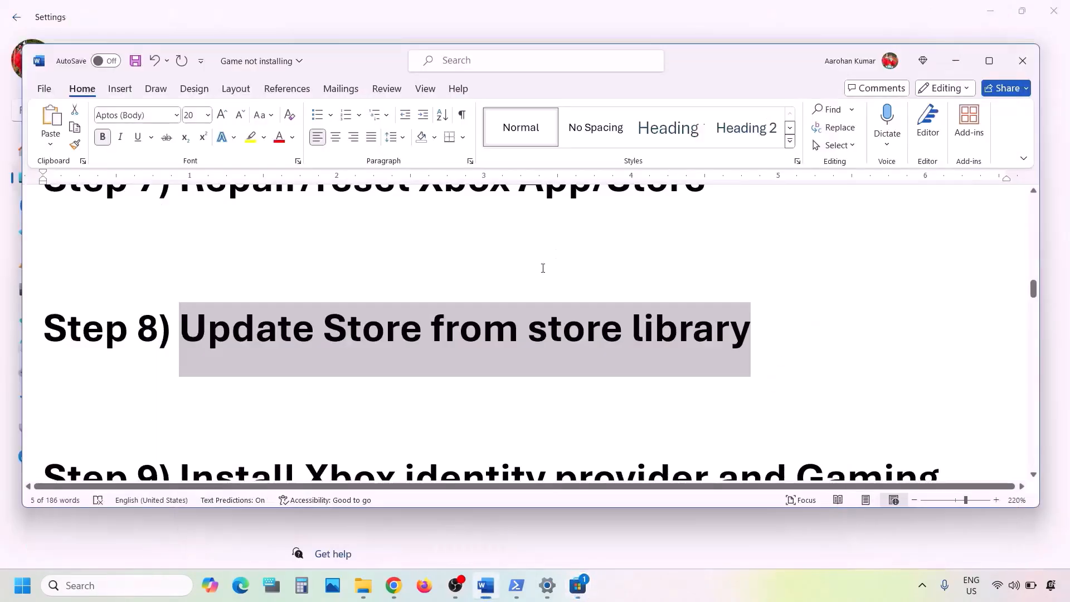
Highlight the Step 9 heading text in the Word document and copy the Xbox Identity Provider link beneath it
scroll(489, 346, down, 3)
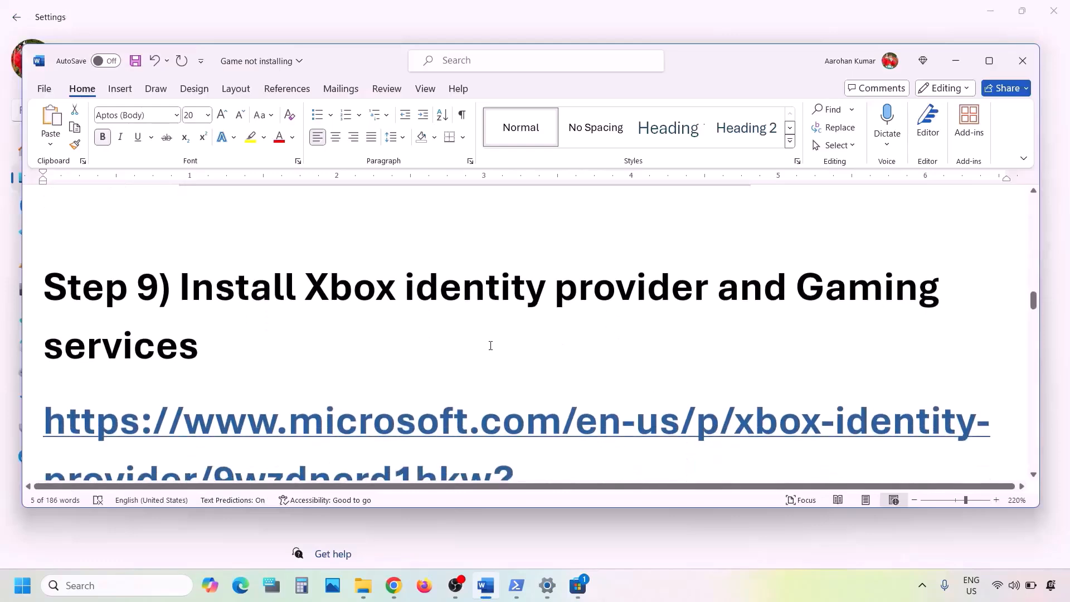
drag(206, 295, 561, 337)
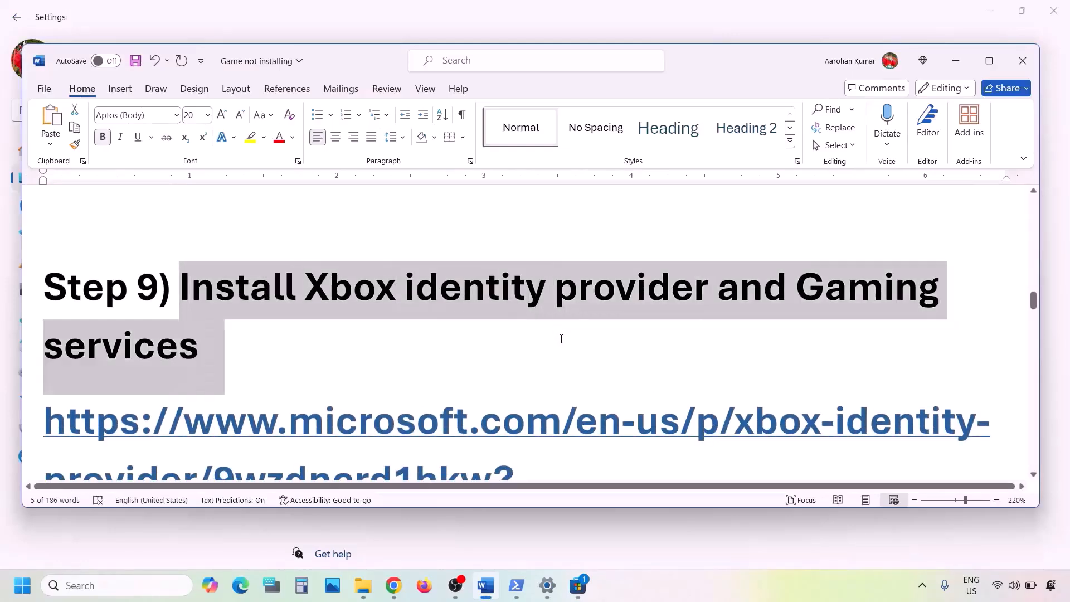
scroll(562, 339, down, 1)
scroll(575, 343, down, 1)
scroll(627, 378, down, 2)
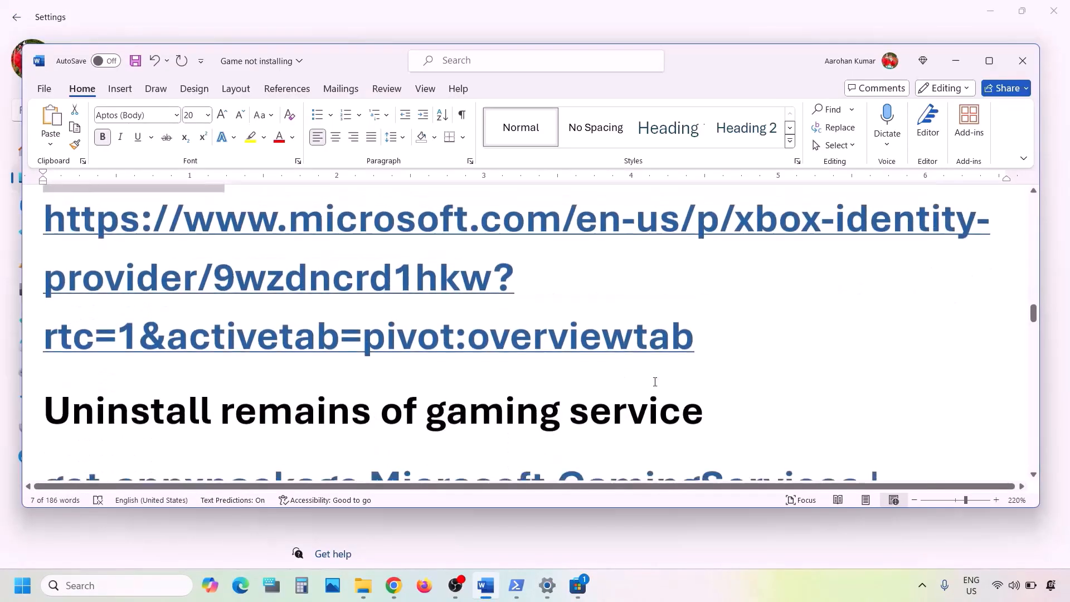
drag(703, 348, 47, 229)
key(ctrl+c)
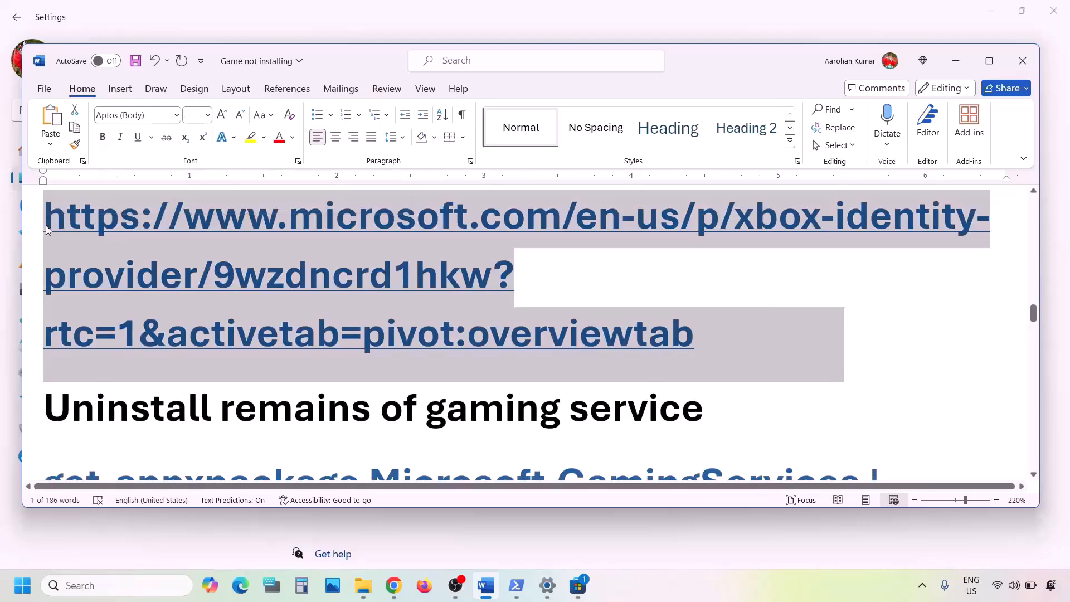
Switch to Chrome and open the copied Xbox Identity Provider link in a new tab
click(393, 586)
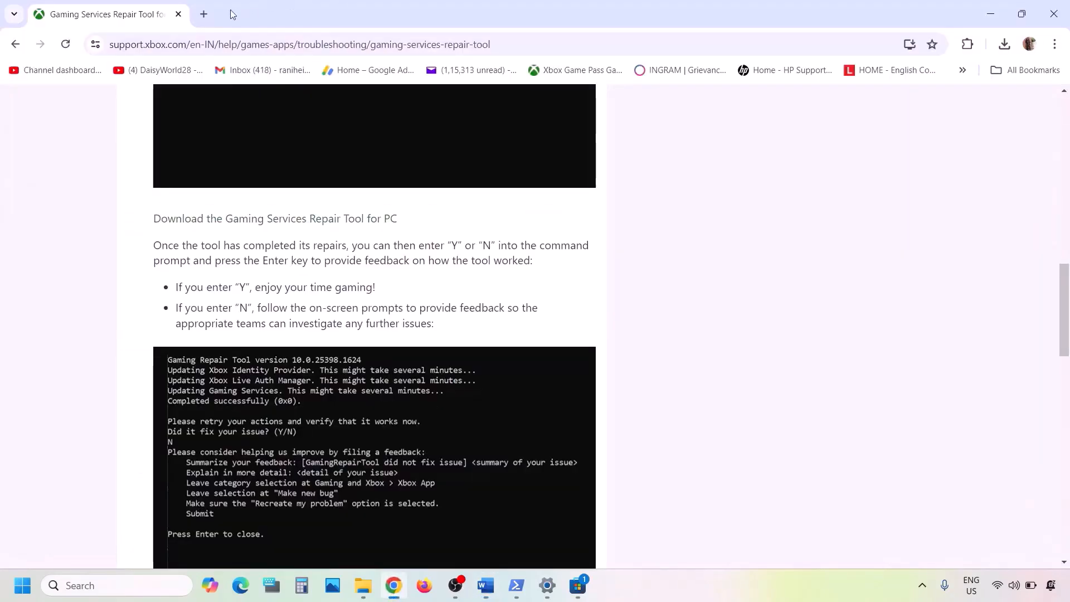
click(204, 14)
key(ctrl+v)
key(Return)
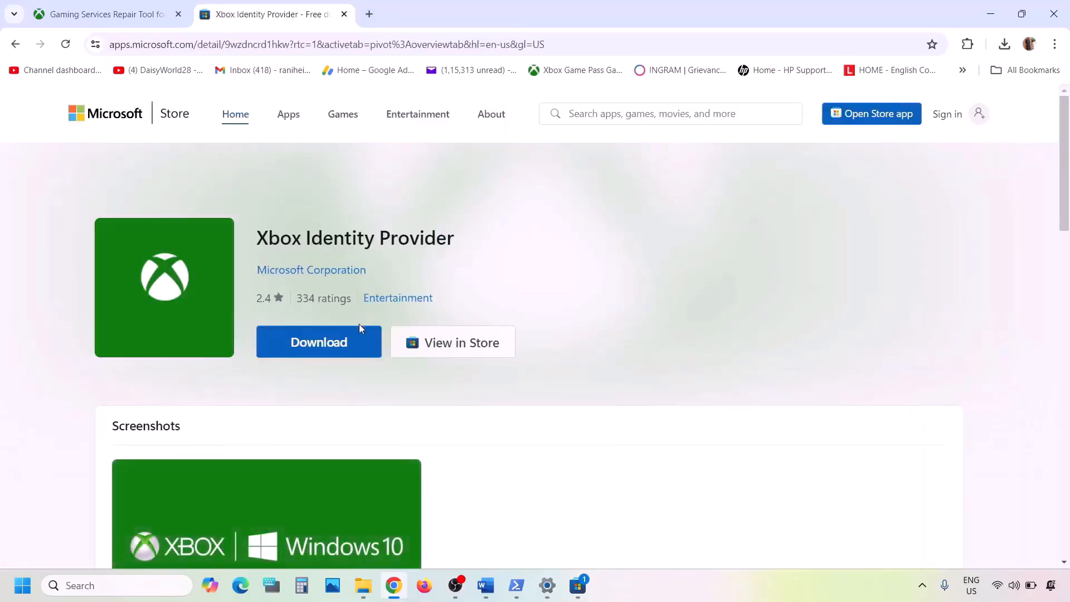
Download Xbox Identity Provider, allow the page to open in the Microsoft Store and dismiss the Game Pass offer
click(329, 346)
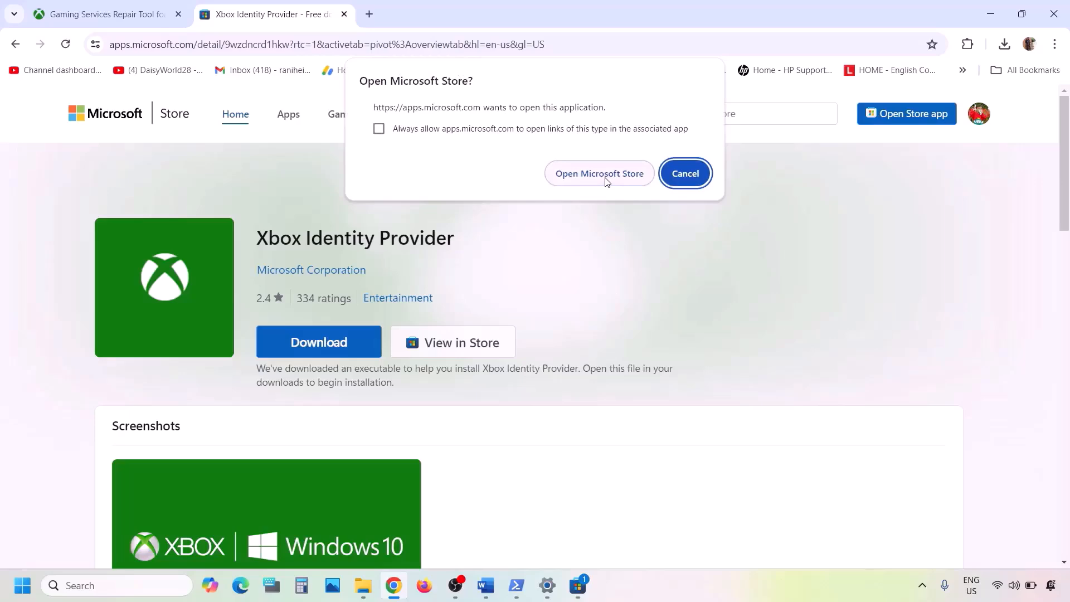
click(607, 182)
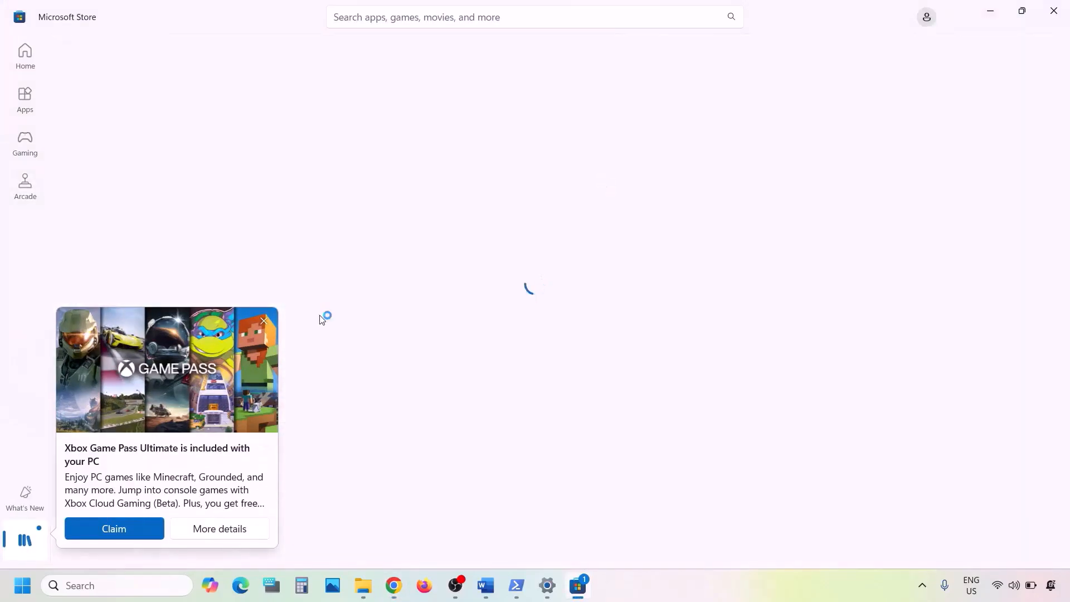
click(264, 323)
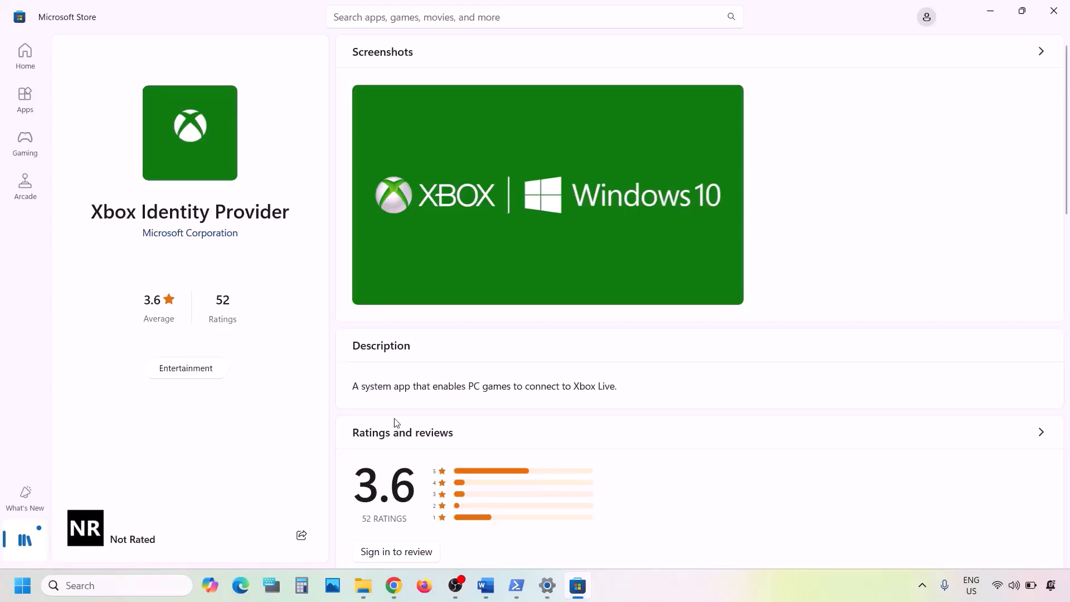
Switch to the Word document and copy the get-appxpackage Microsoft.GamingServices removal command under the "Uninstall remains of gaming service" heading
click(487, 585)
triple_click(404, 355)
scroll(402, 350, down, 3)
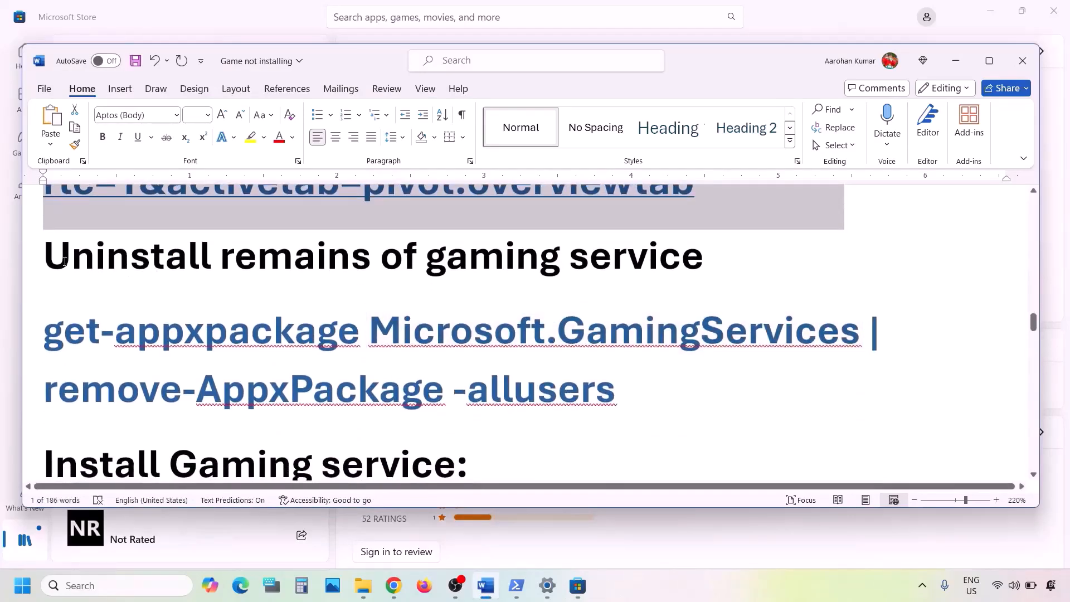
triple_click(65, 262)
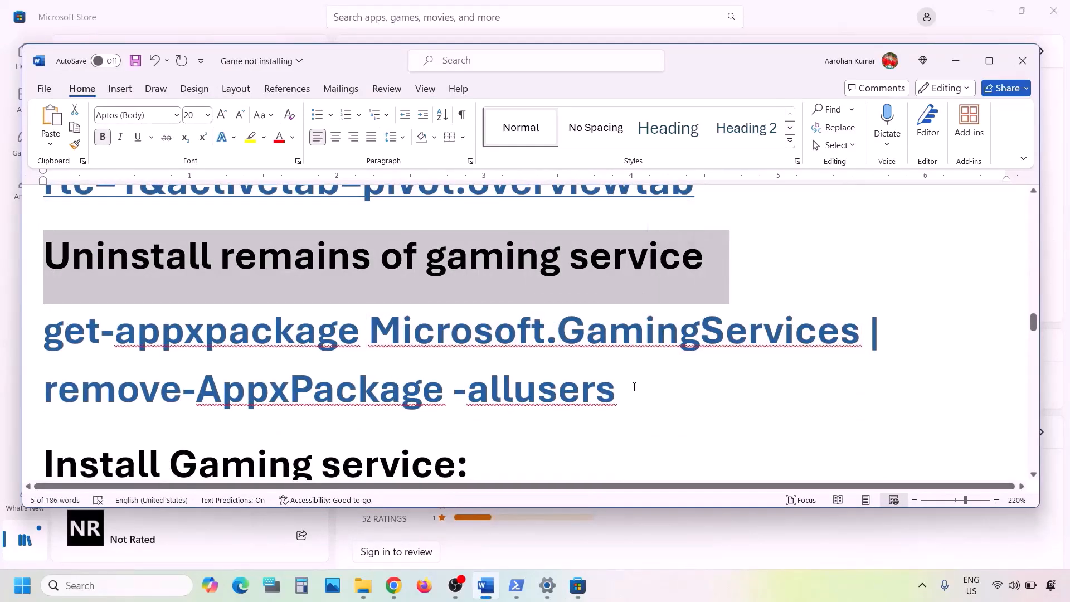
drag(634, 387, 75, 341)
key(ctrl+c)
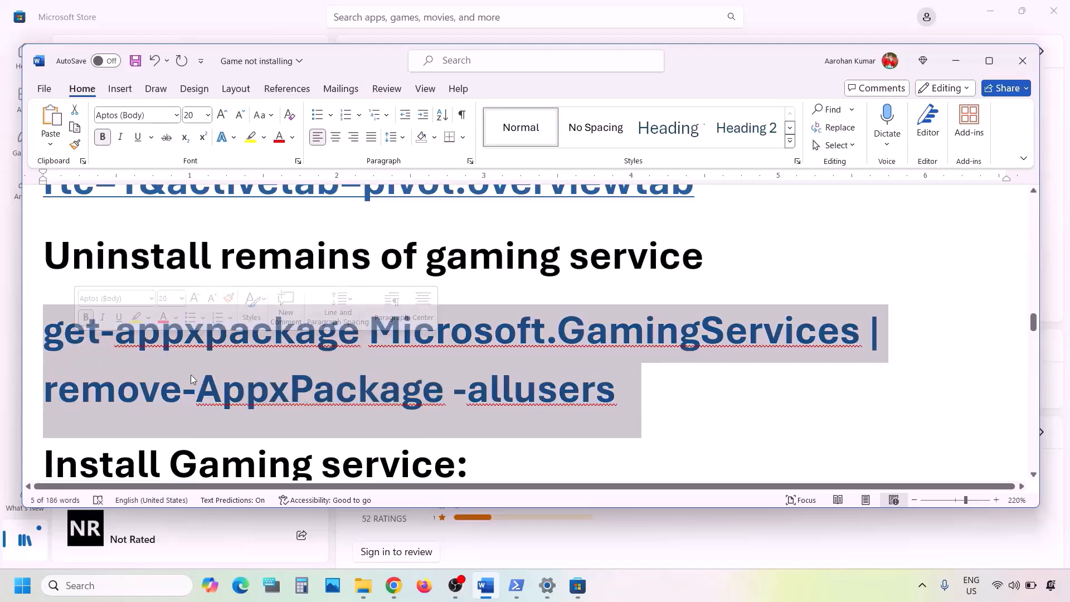
right_click(185, 369)
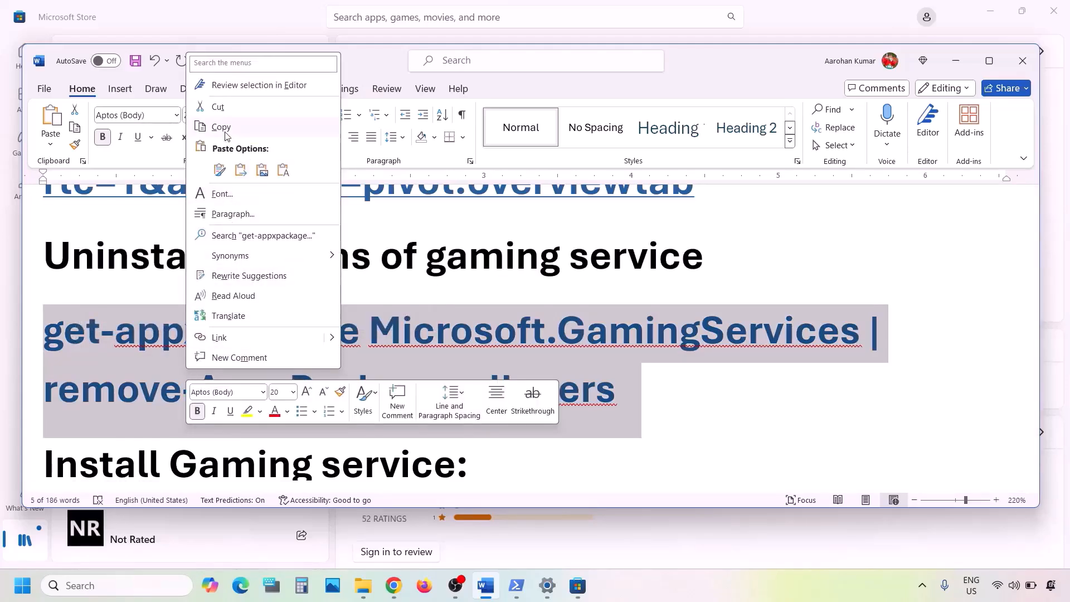
click(223, 127)
Search Windows for powershell, launch Windows PowerShell as administrator and run the copied Gaming Services removal command
click(128, 578)
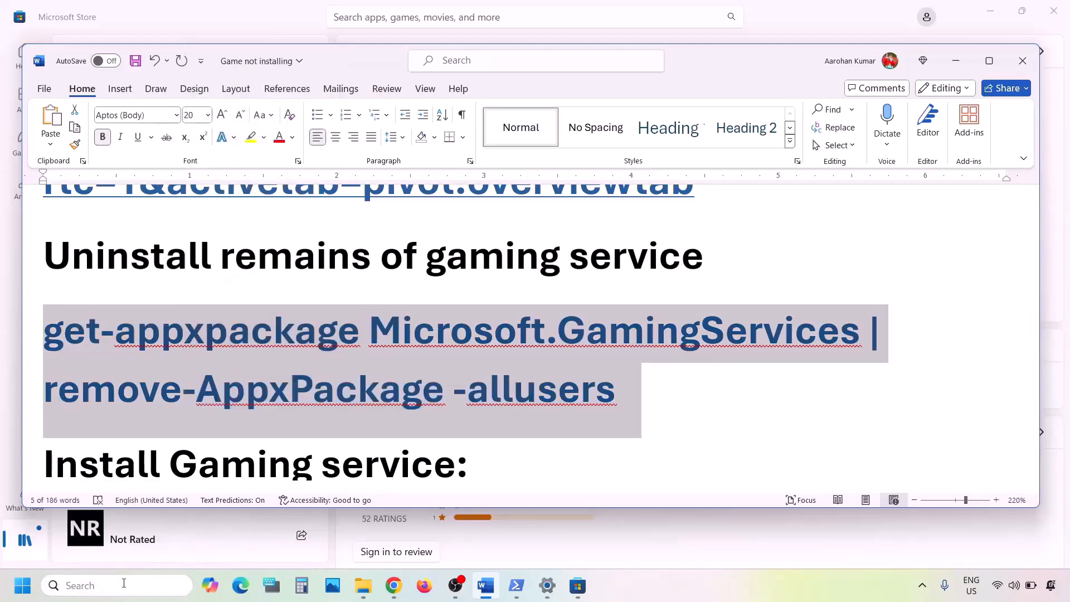
text(powershell)
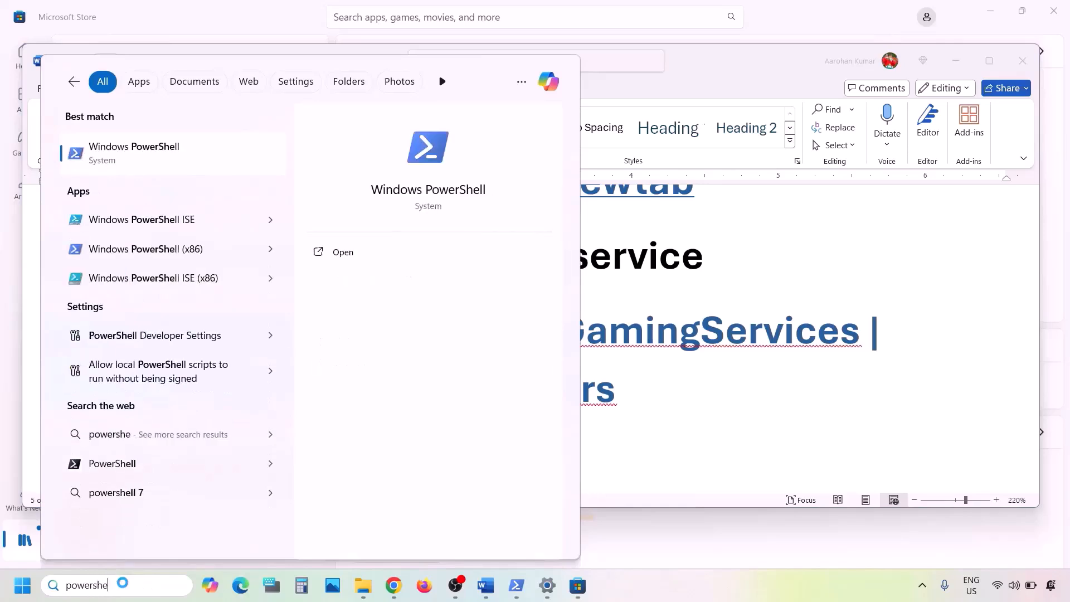
right_click(188, 166)
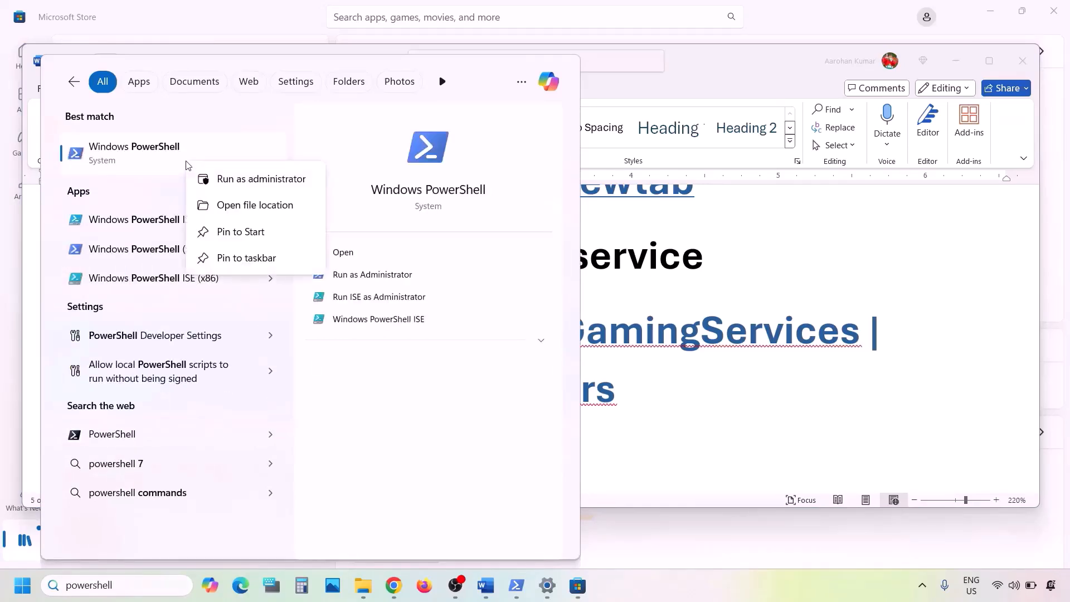
click(262, 184)
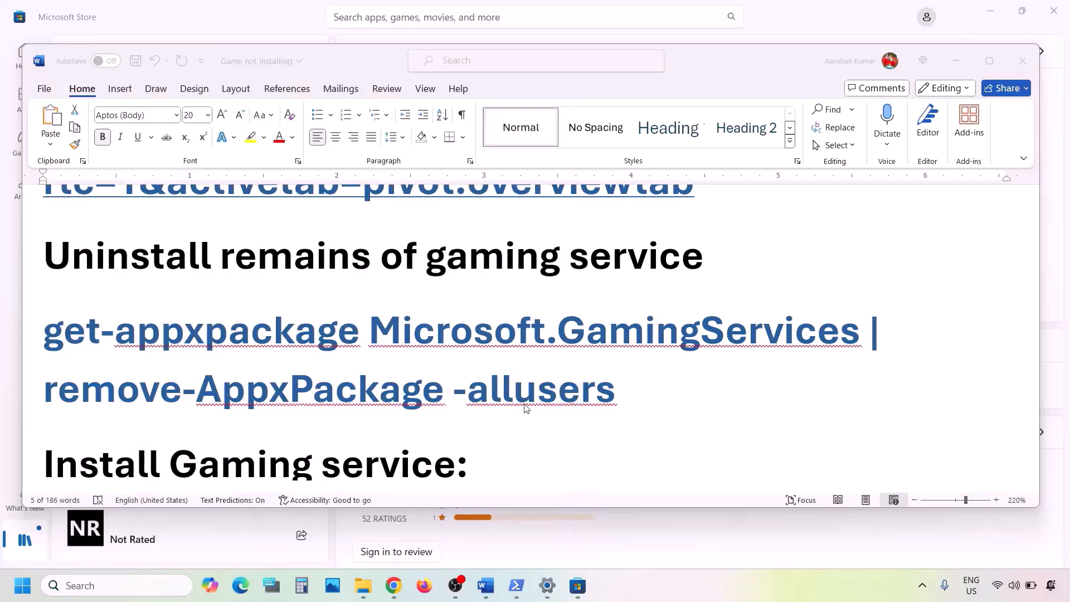
key(ctrl+v)
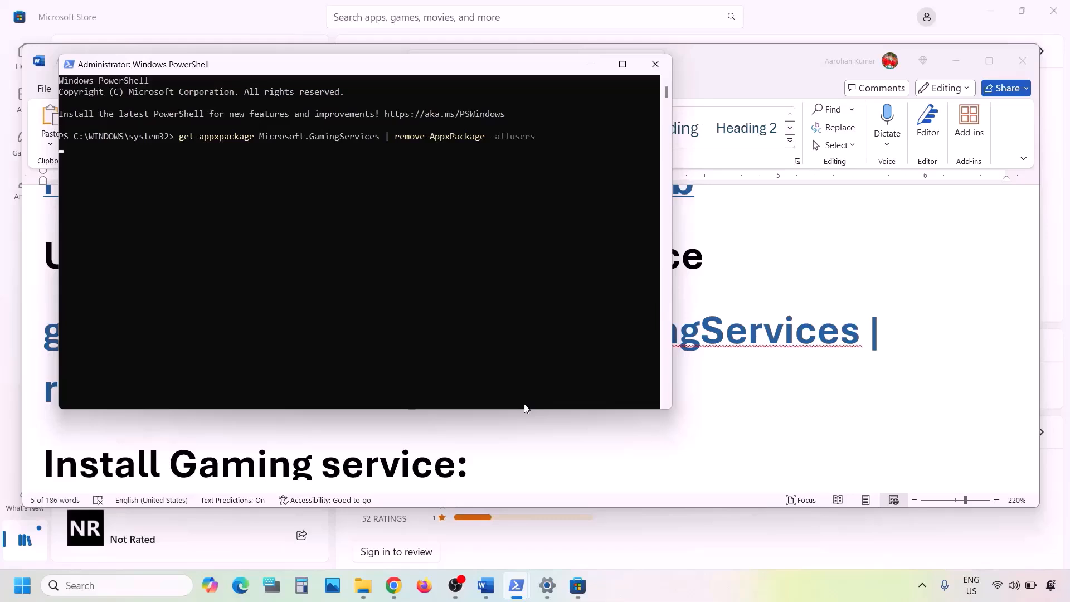
Return to the Word document and copy the start ms-windows-store command under the "Install Gaming service" heading
click(615, 438)
scroll(599, 443, down, 2)
scroll(600, 443, down, 2)
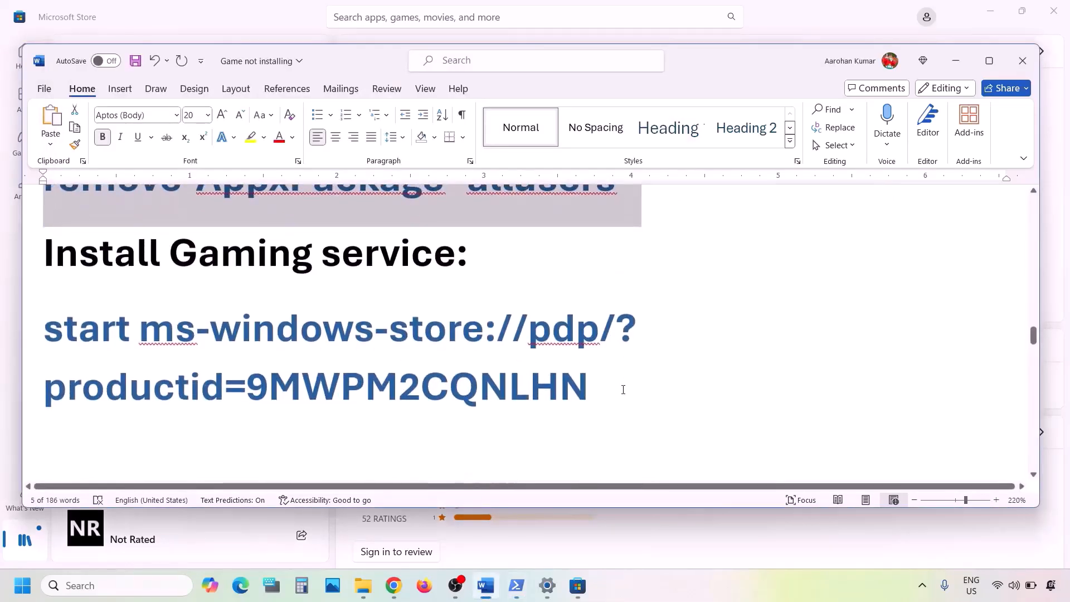
drag(613, 390, 96, 314)
right_click(92, 312)
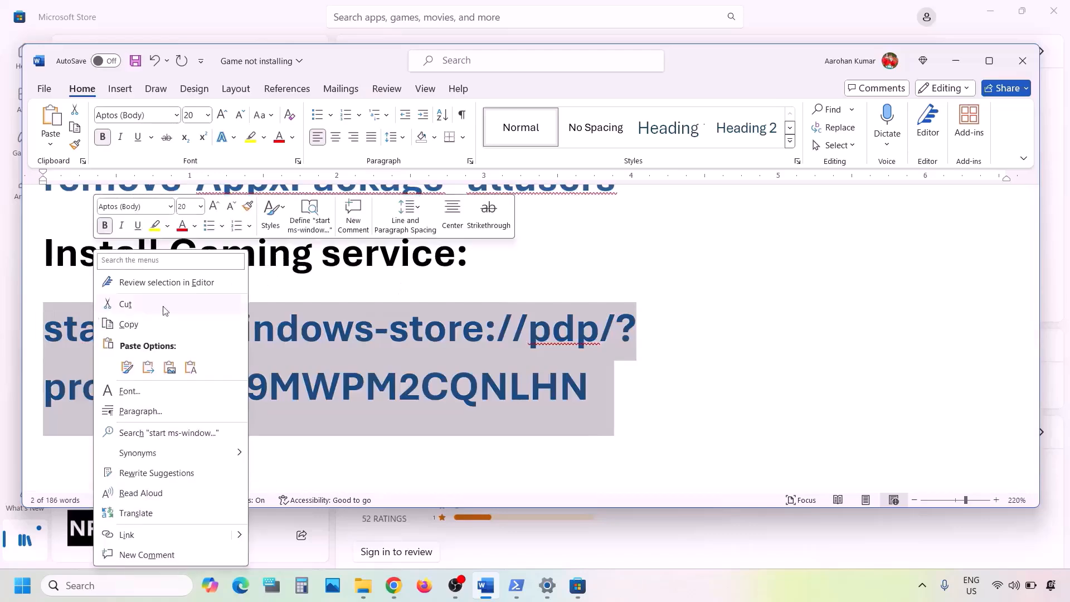
click(132, 322)
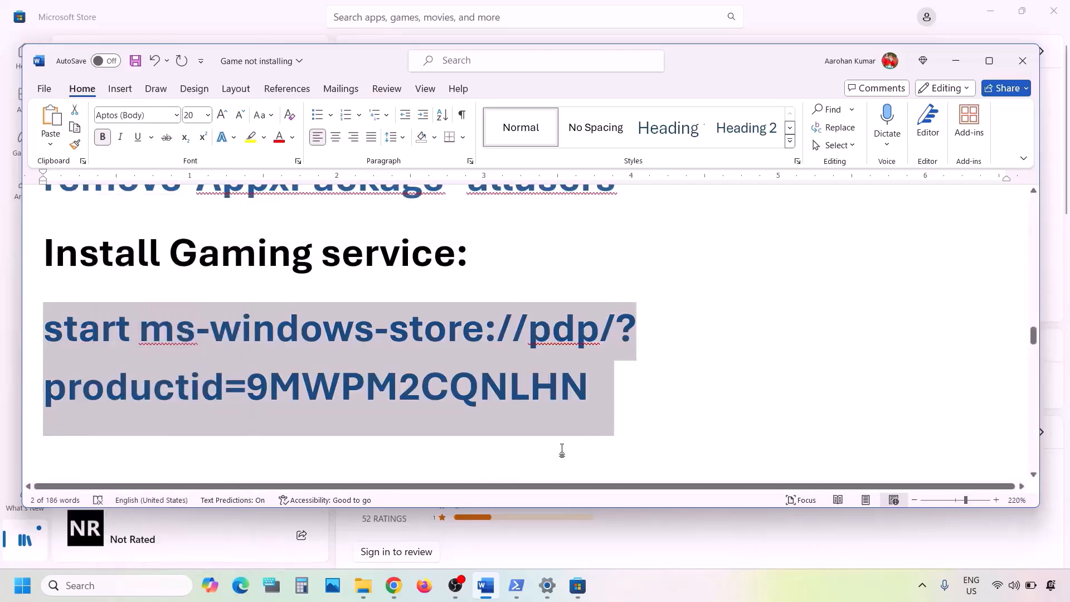
Run the copied store command in the administrator PowerShell window and get Gaming Services from its Microsoft Store page
mouse_move(518, 592)
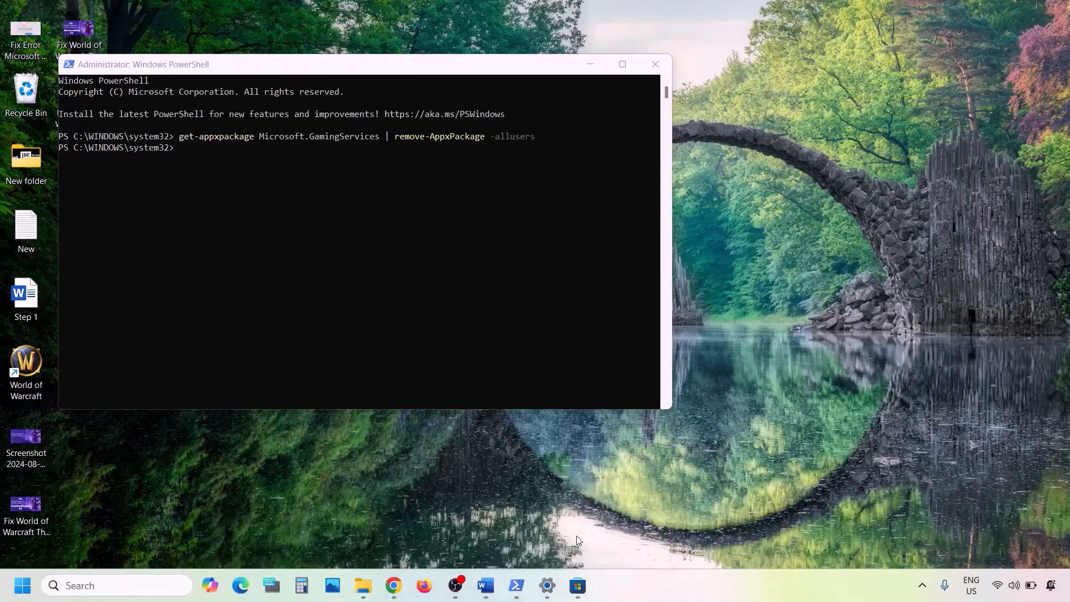
click(574, 536)
right_click(342, 228)
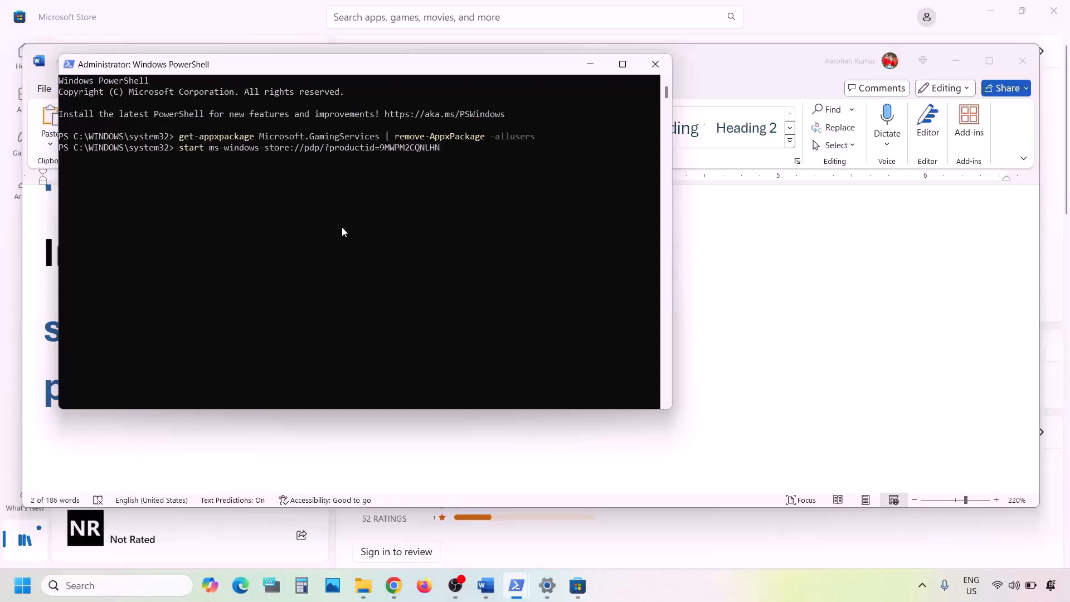
key(Return)
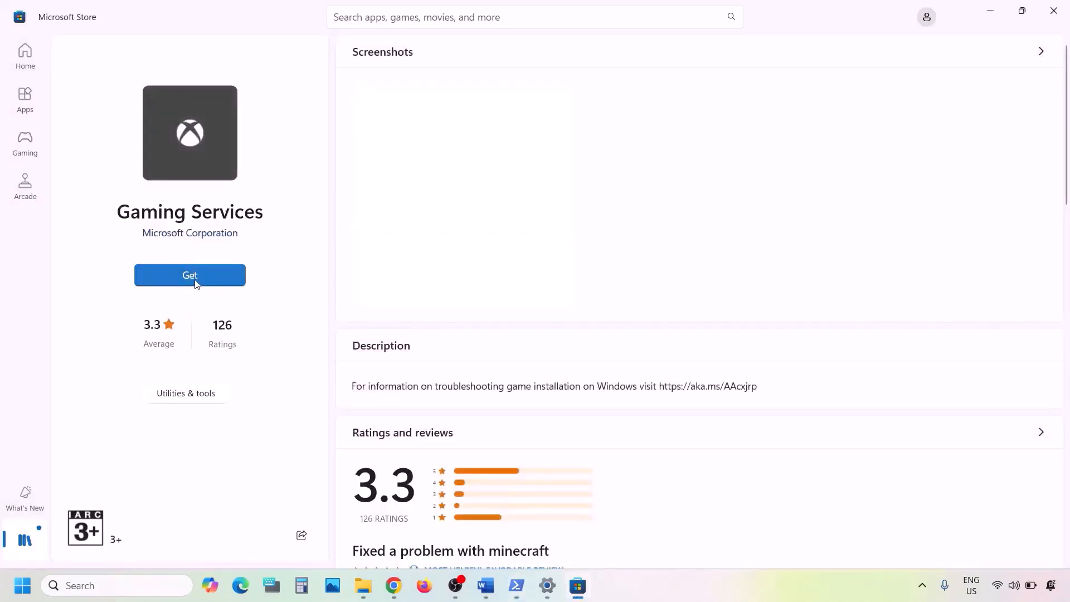
click(212, 276)
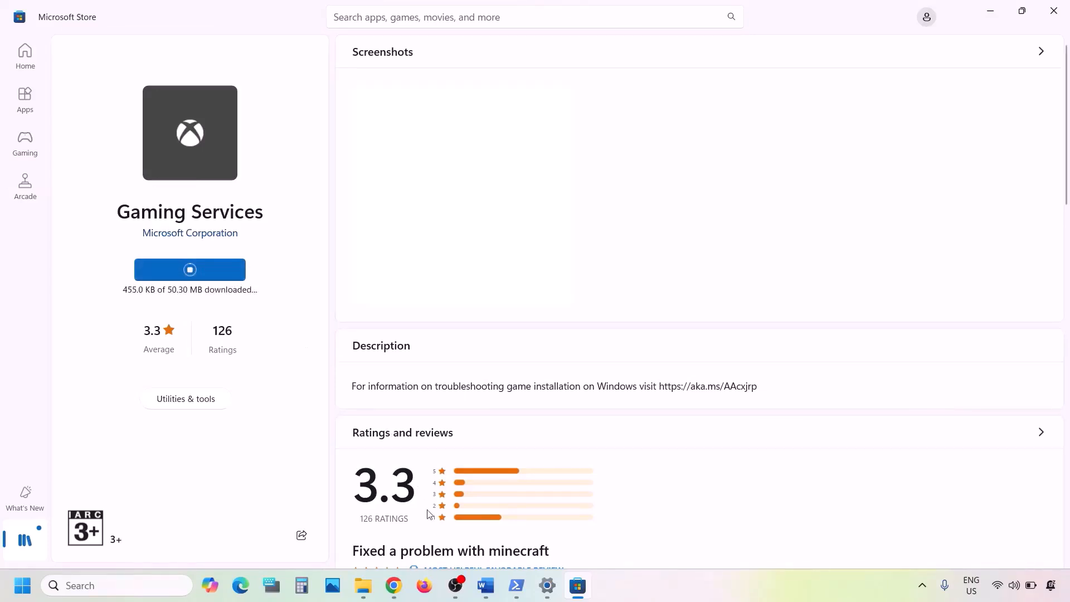
Switch to the Word document, go to the Step 10 list of services to start and maximize the window
click(483, 586)
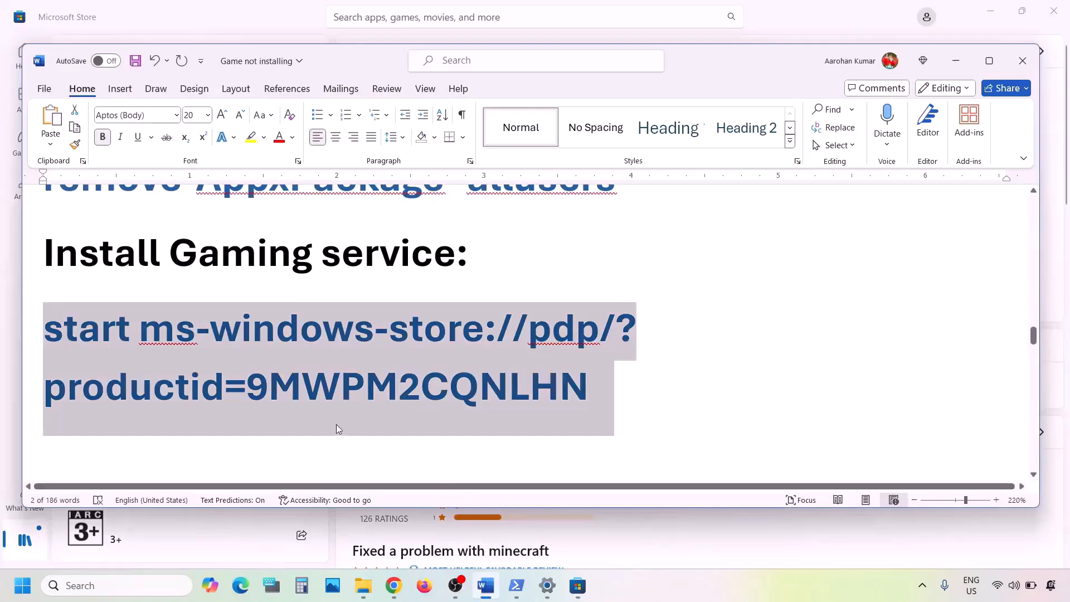
scroll(336, 423, down, 5)
scroll(336, 424, down, 1)
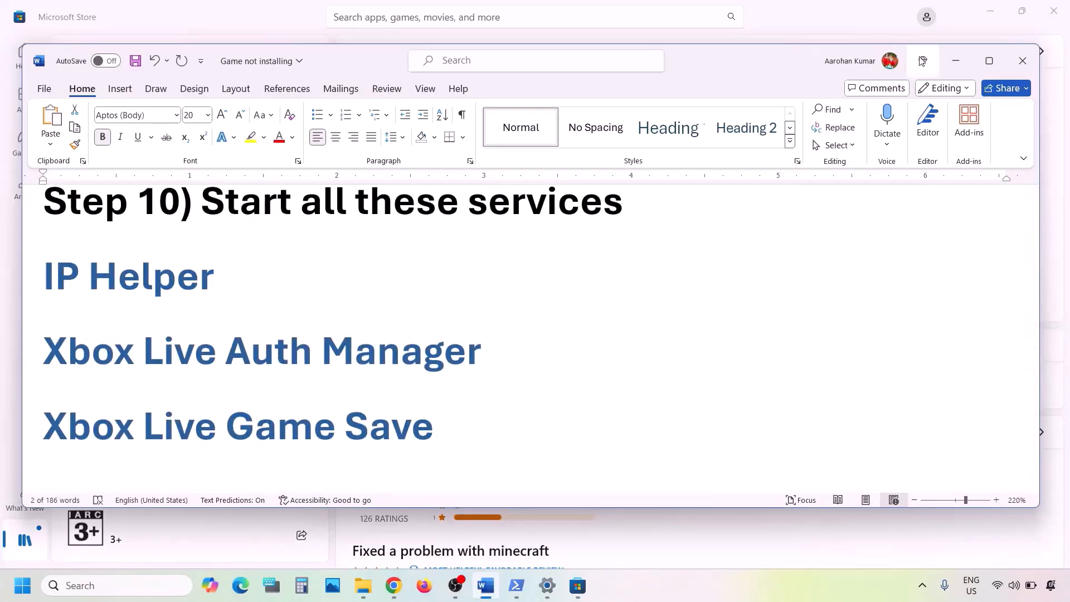
click(989, 60)
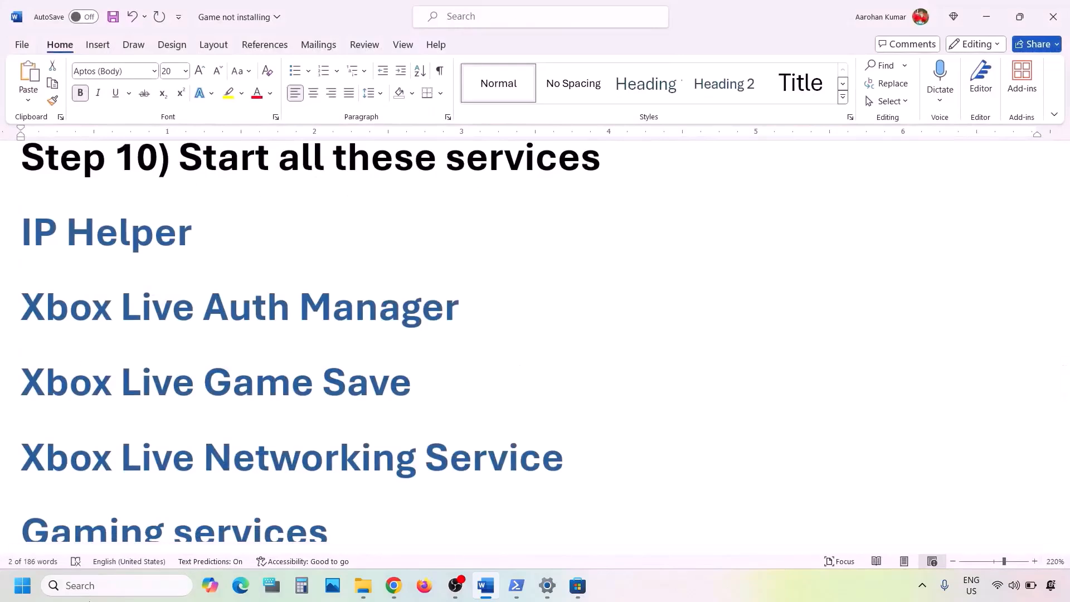
Search Windows for services and open the Services console
click(98, 588)
text(services)
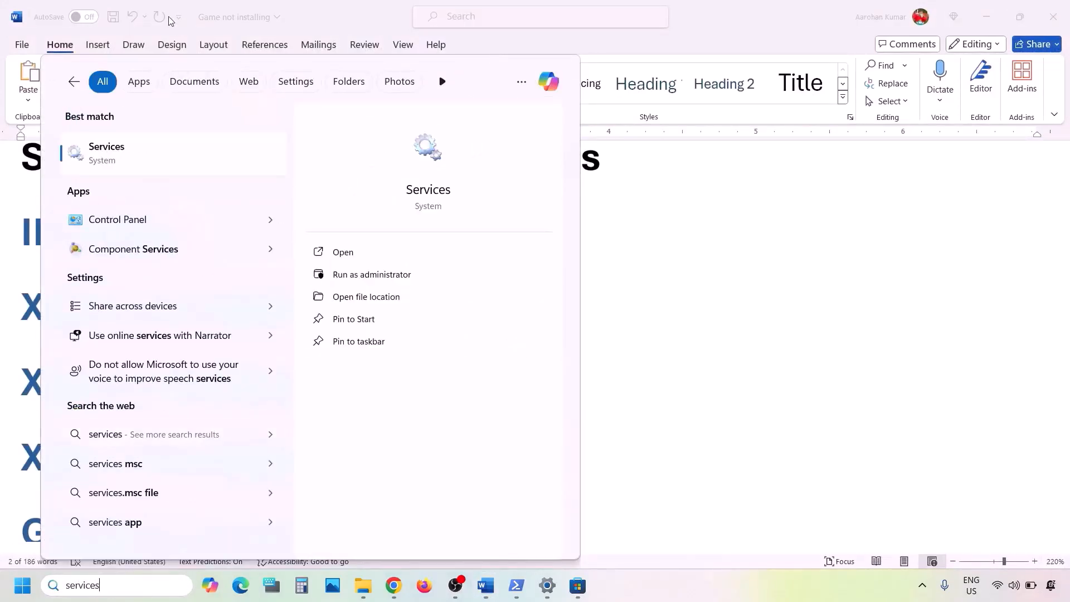
click(119, 161)
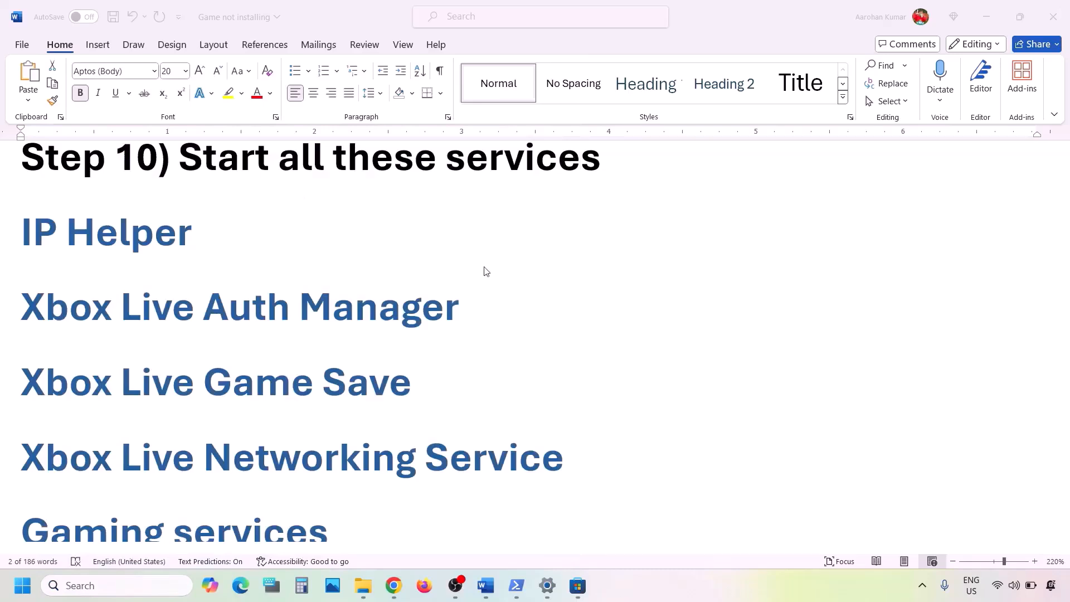
Set the IP Helper service's startup type to Automatic, apply it and restart the service
click(319, 386)
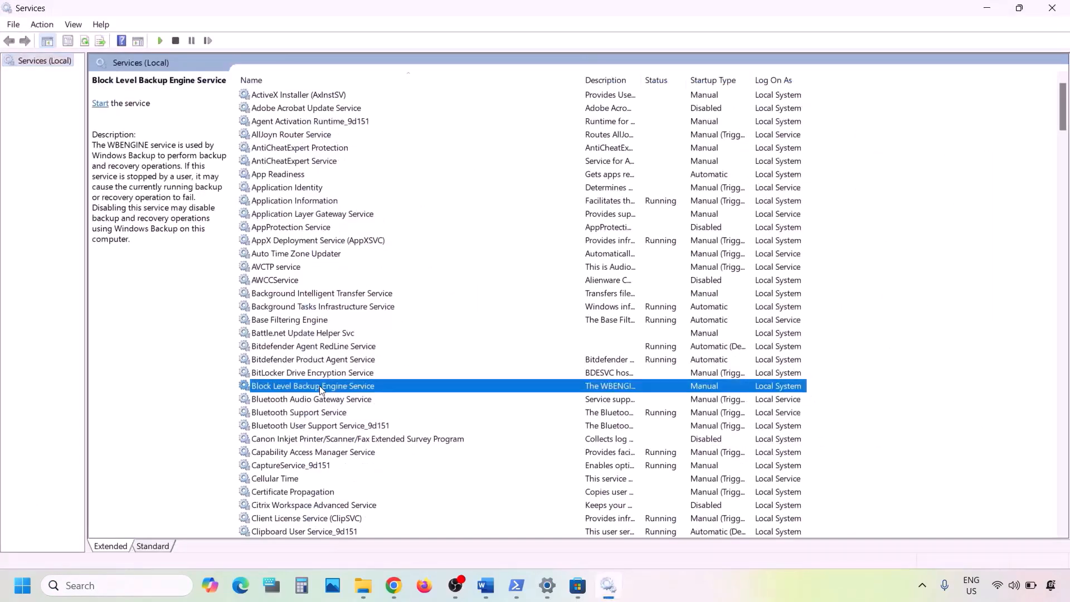
key(i)
click(265, 348)
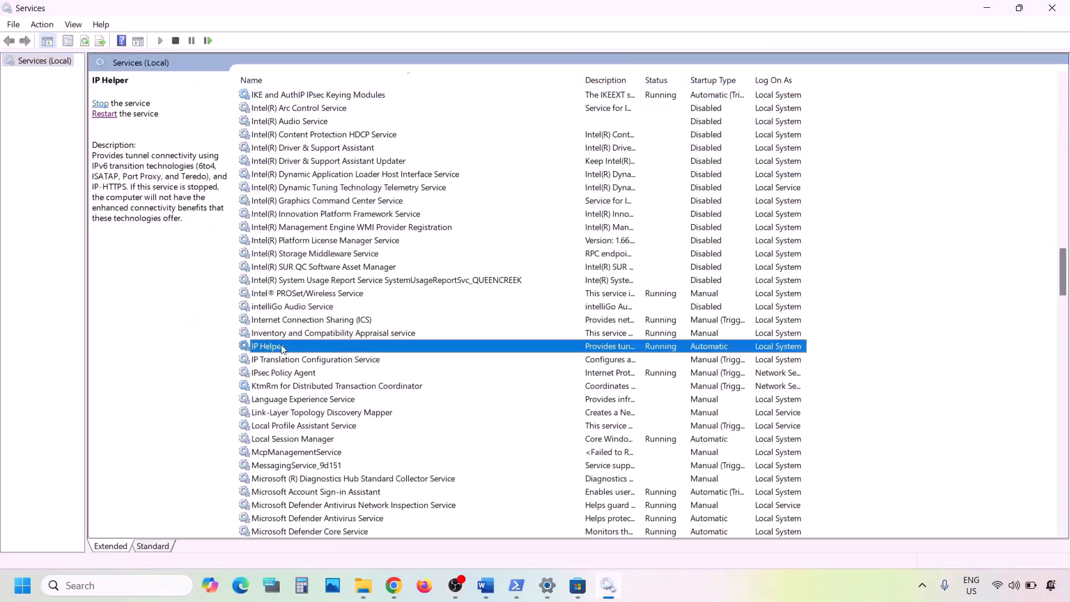
double_click(285, 348)
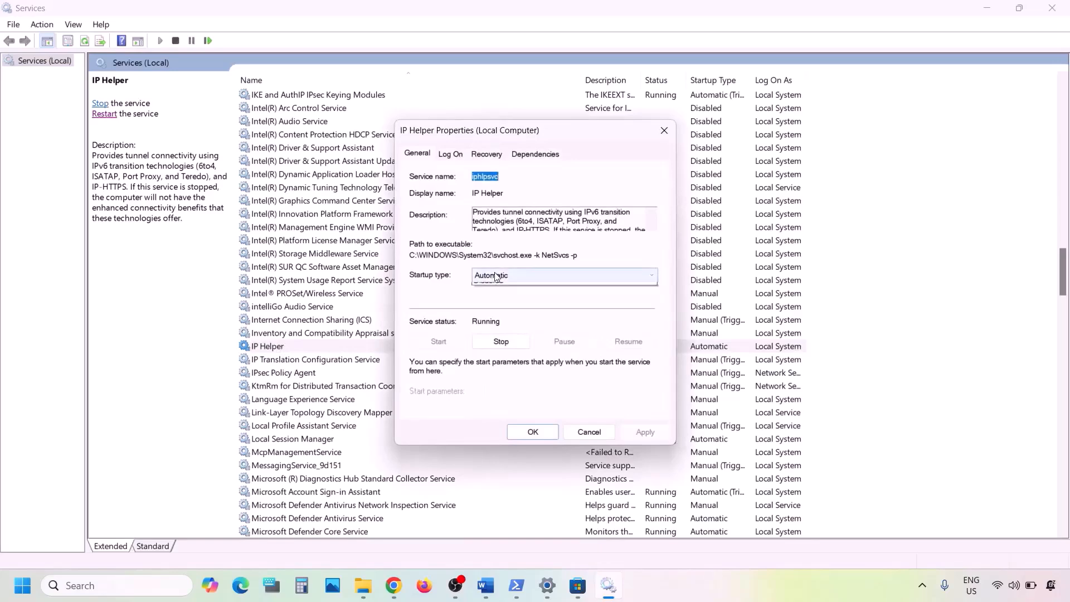
click(506, 279)
click(497, 296)
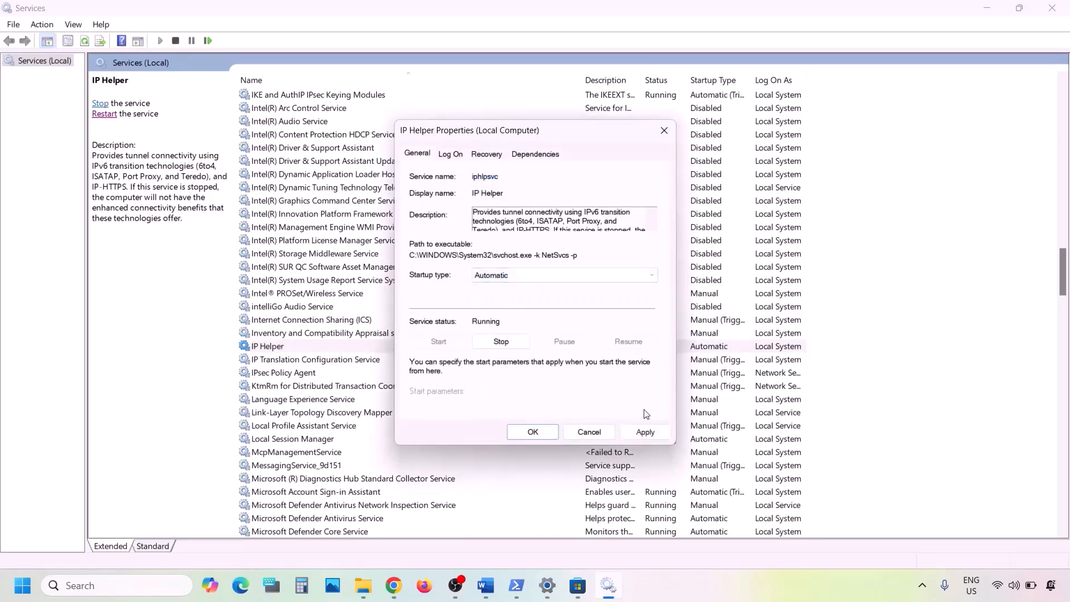
click(642, 433)
click(532, 432)
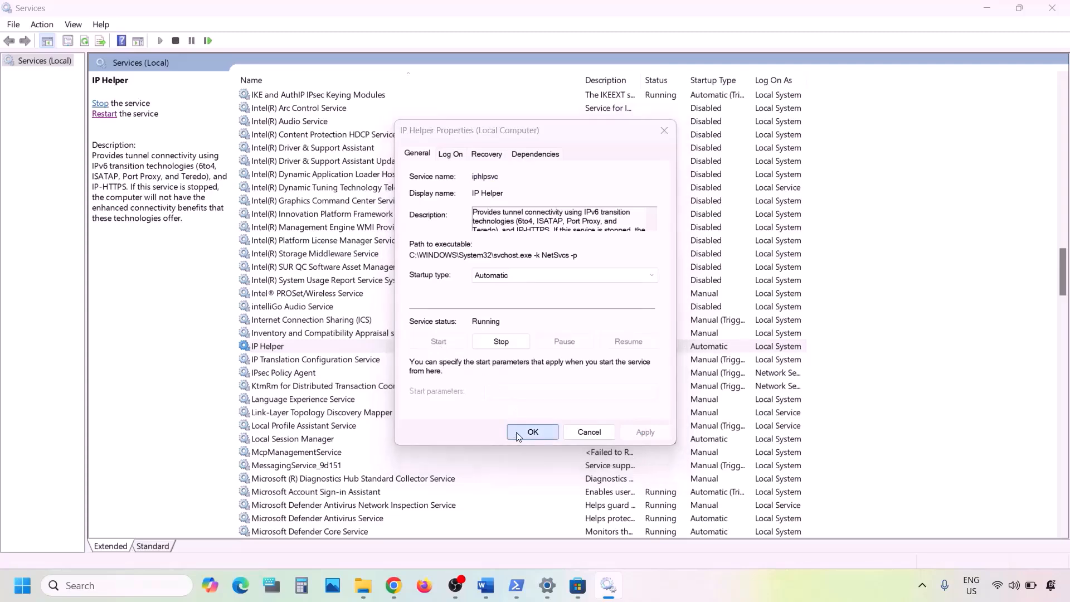
right_click(282, 352)
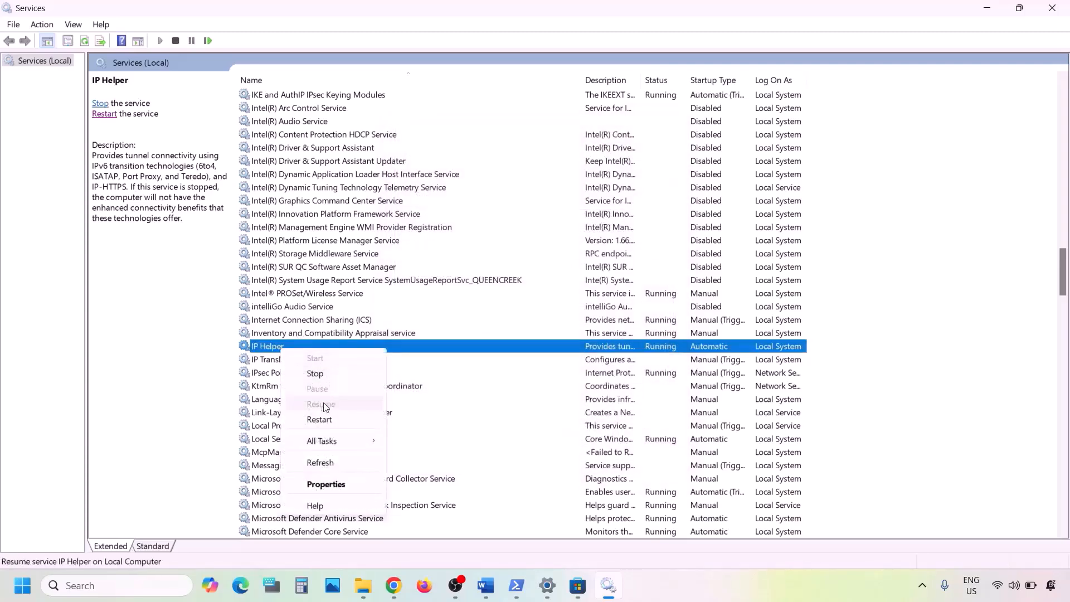
click(319, 419)
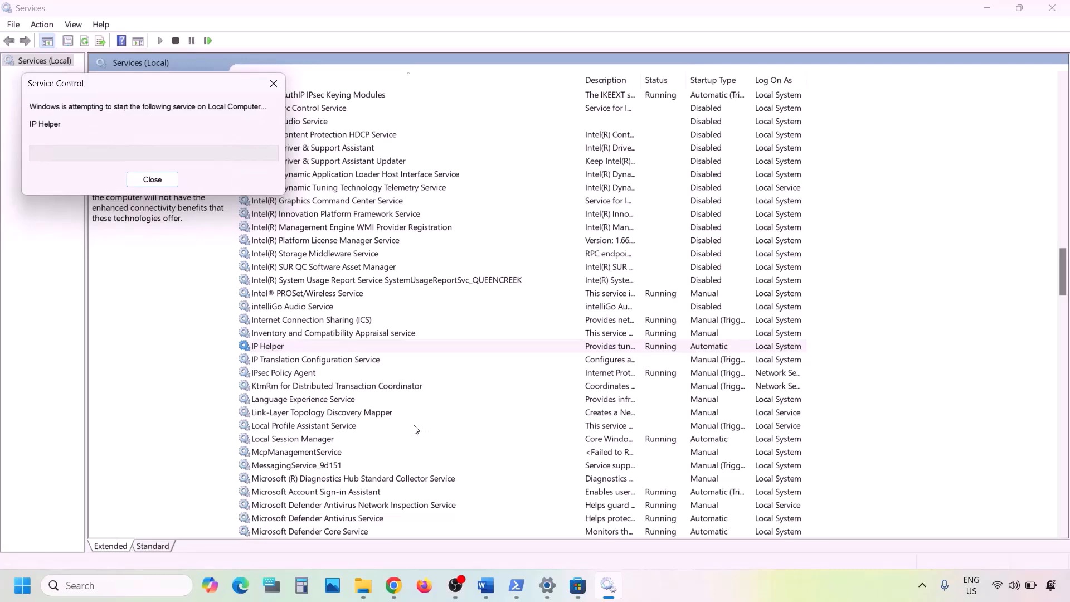
Find the Xbox Accessory Management Service, set its startup type to Automatic and apply the change
click(326, 443)
scroll(327, 446, down, 20)
key(x)
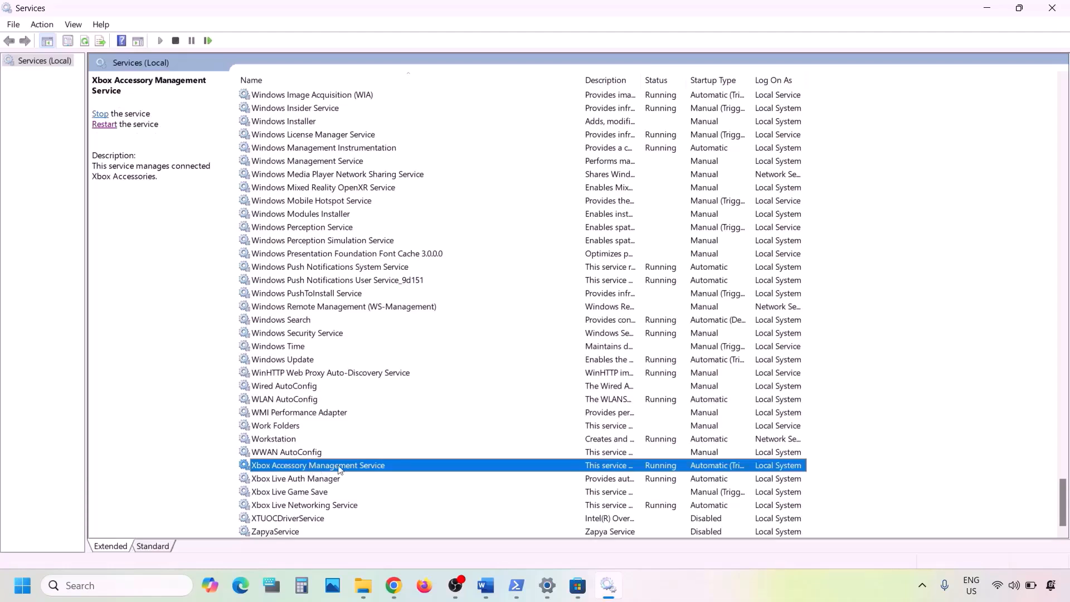
double_click(294, 470)
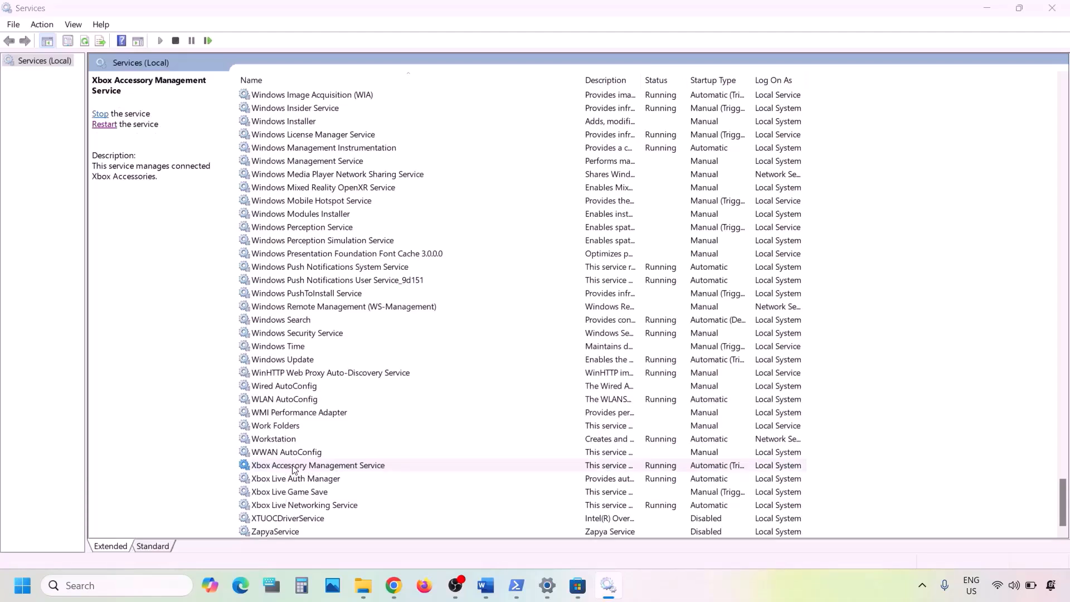
click(544, 276)
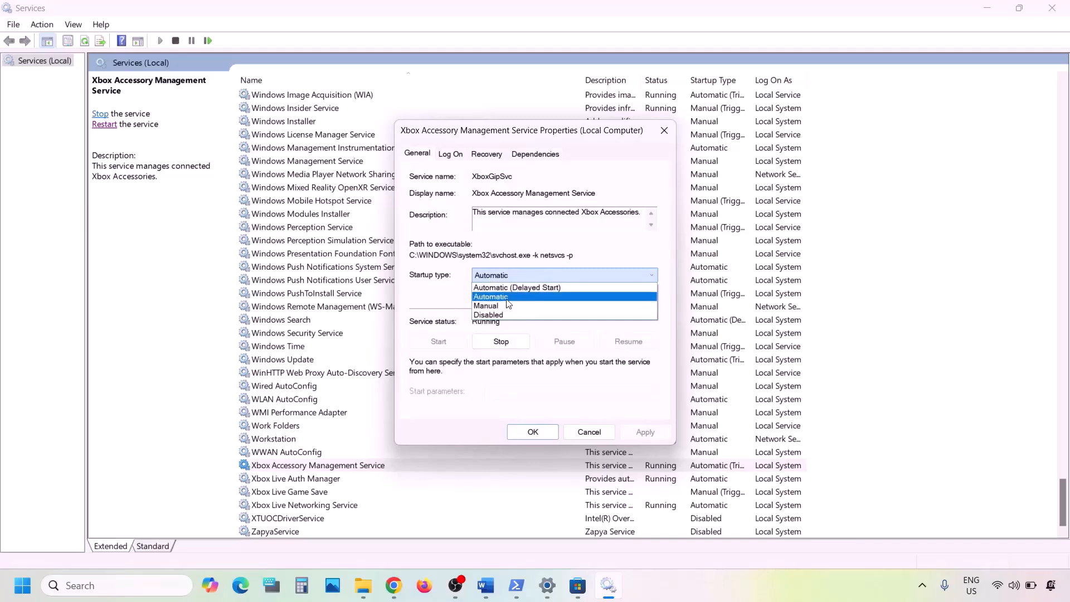
click(509, 296)
click(644, 432)
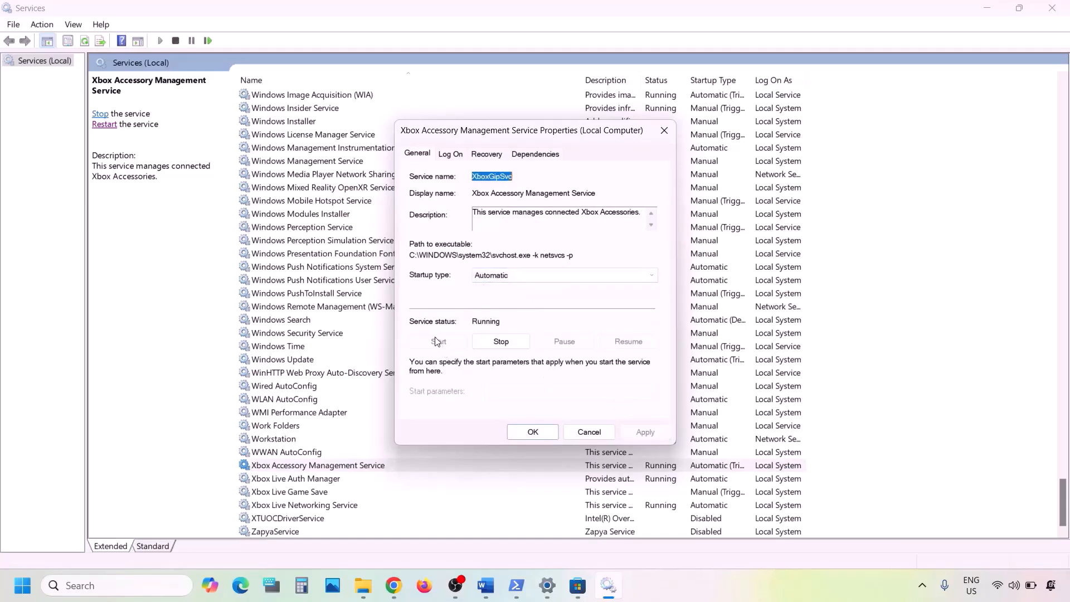
click(533, 433)
Set the Xbox Live Auth Manager service's startup type to Automatic, apply it and close its properties
click(305, 479)
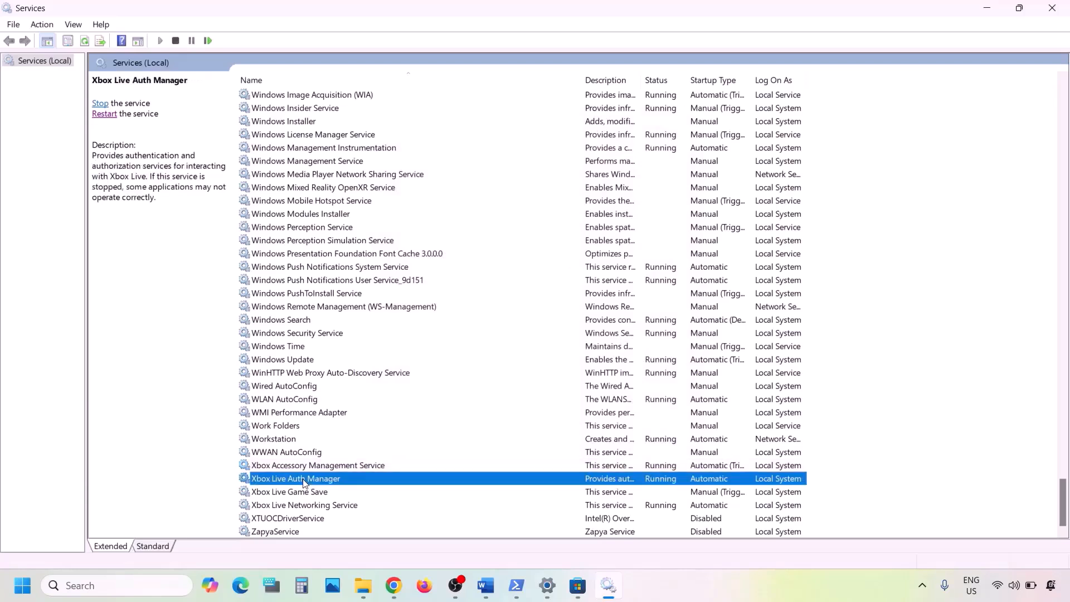
double_click(319, 482)
click(514, 276)
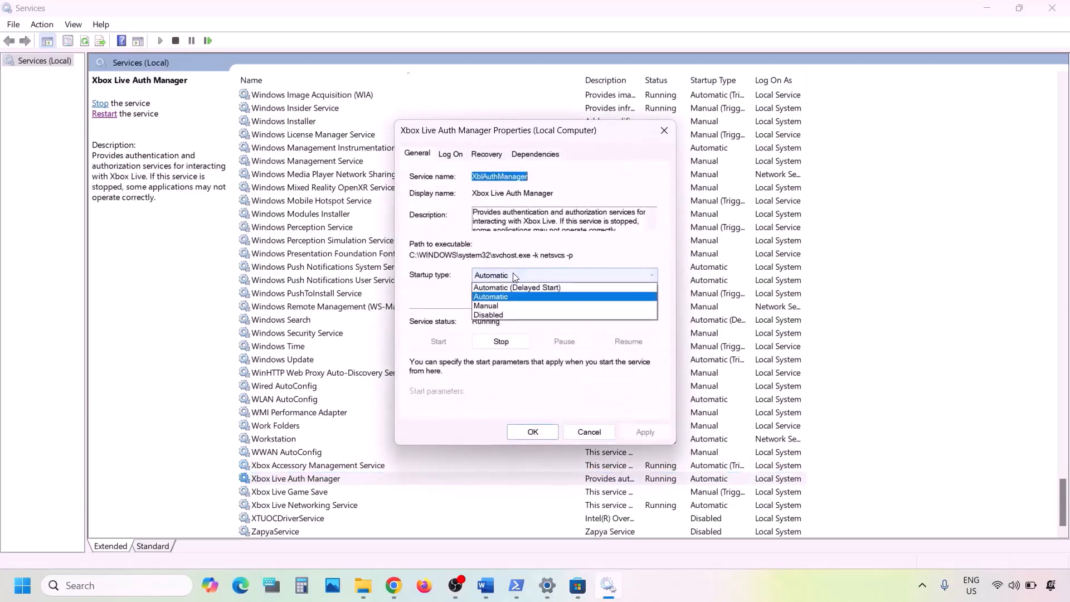
click(507, 297)
click(645, 433)
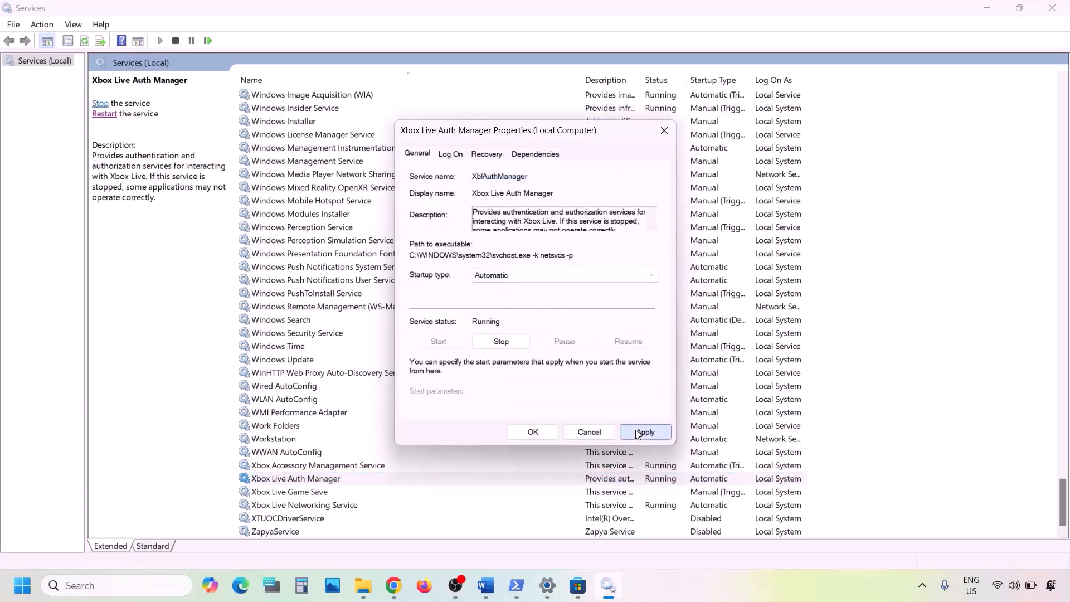
click(533, 429)
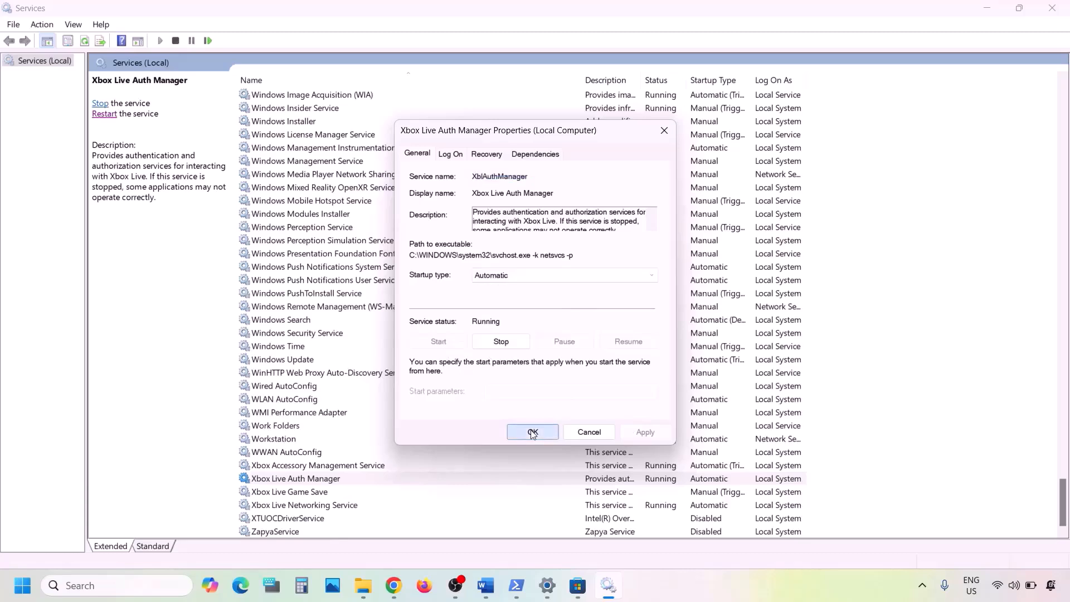
Set the Xbox Live Game Save service's startup type to Automatic, apply it and start the service
double_click(281, 494)
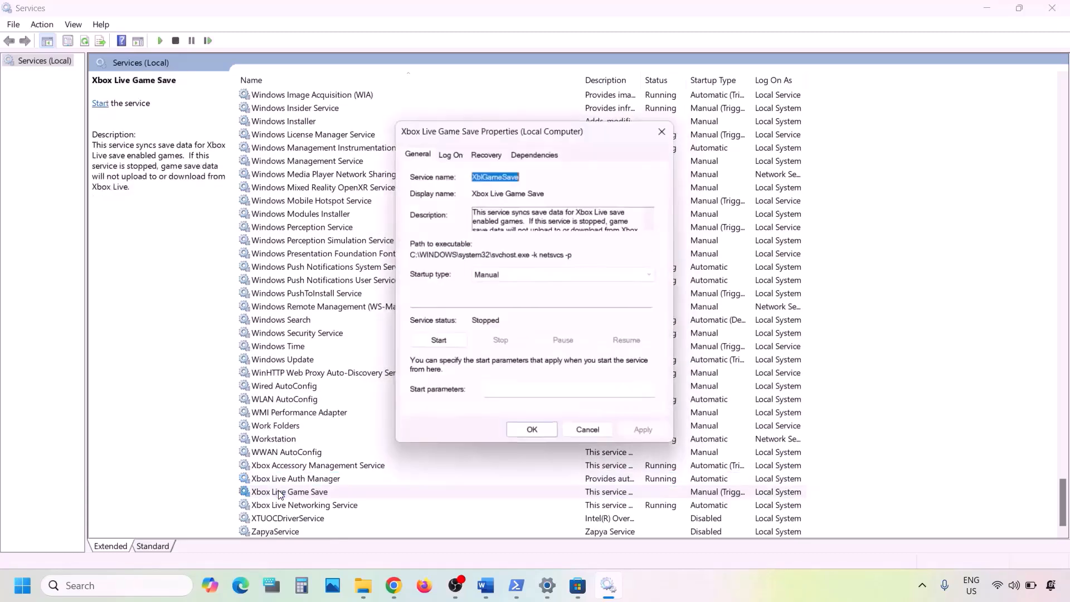
click(519, 276)
click(508, 298)
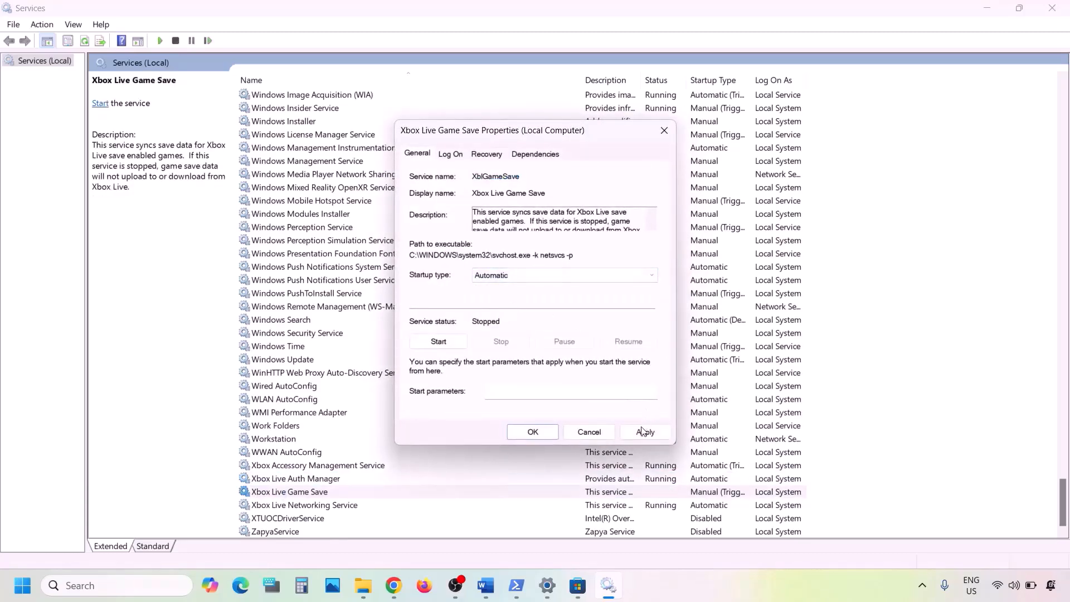
click(645, 433)
click(435, 341)
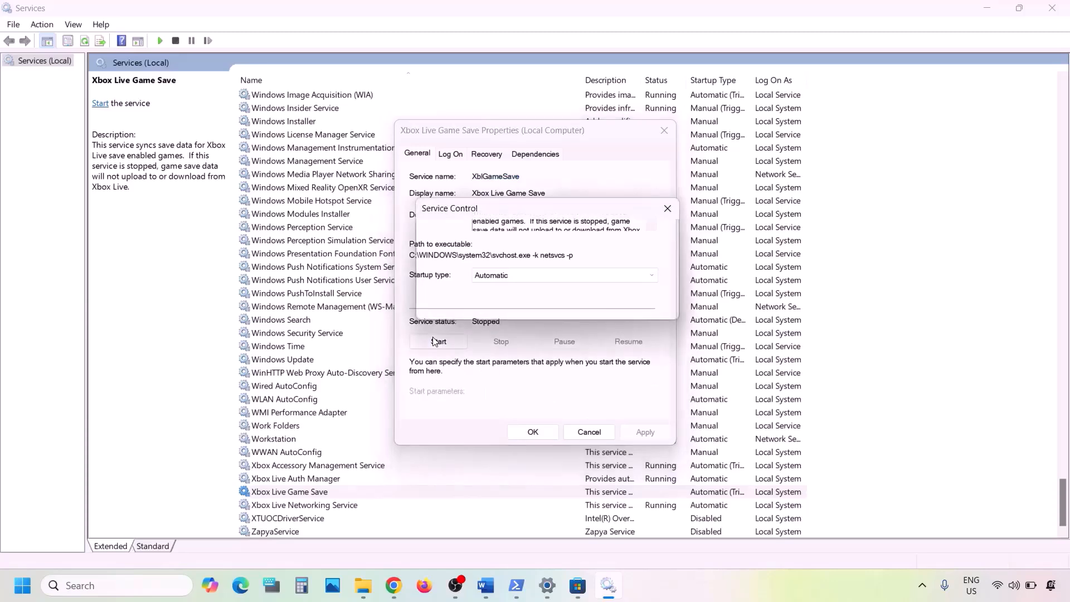
click(533, 434)
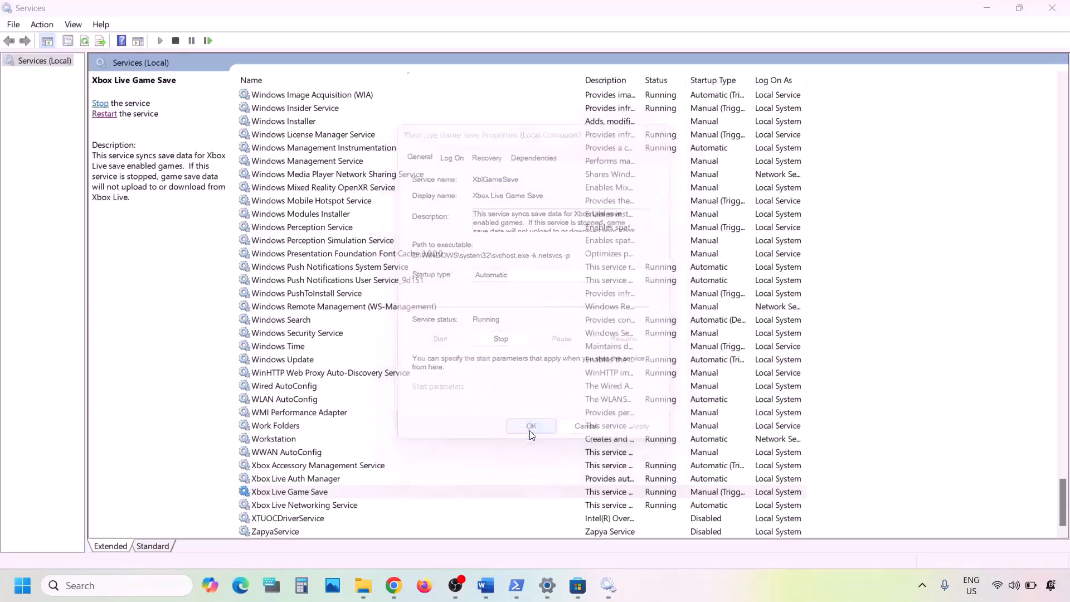
Set the Xbox Live Networking Service's startup type to Automatic and confirm its properties
double_click(341, 506)
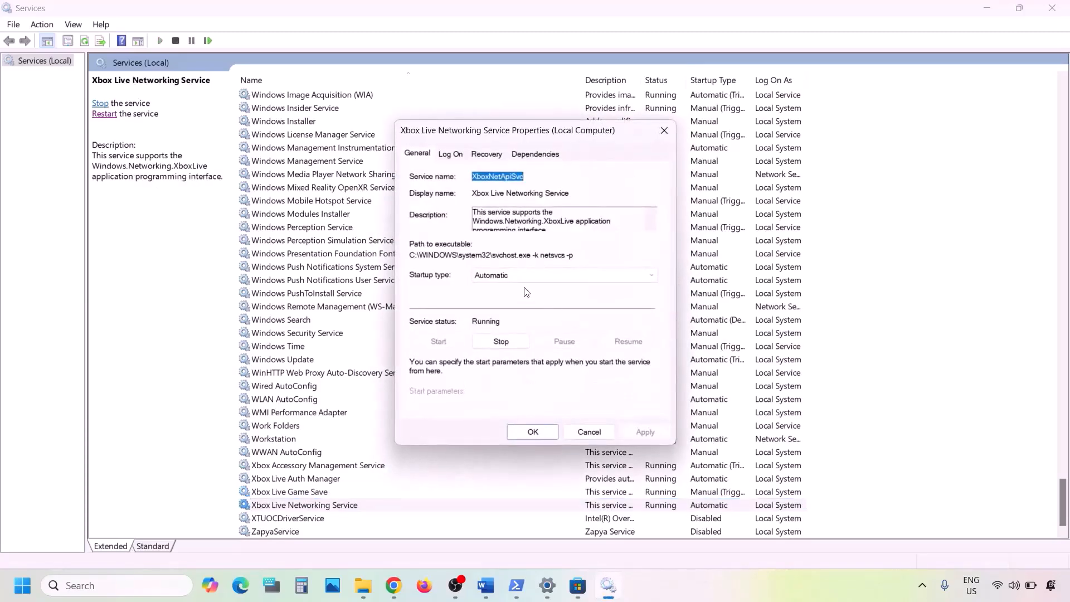
click(516, 275)
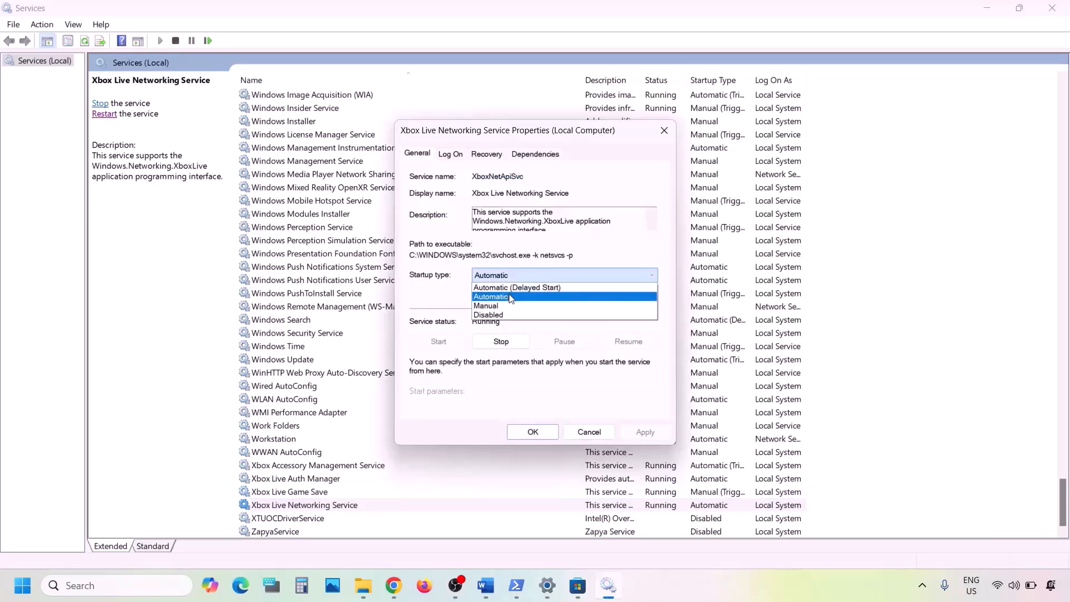
click(511, 296)
click(636, 433)
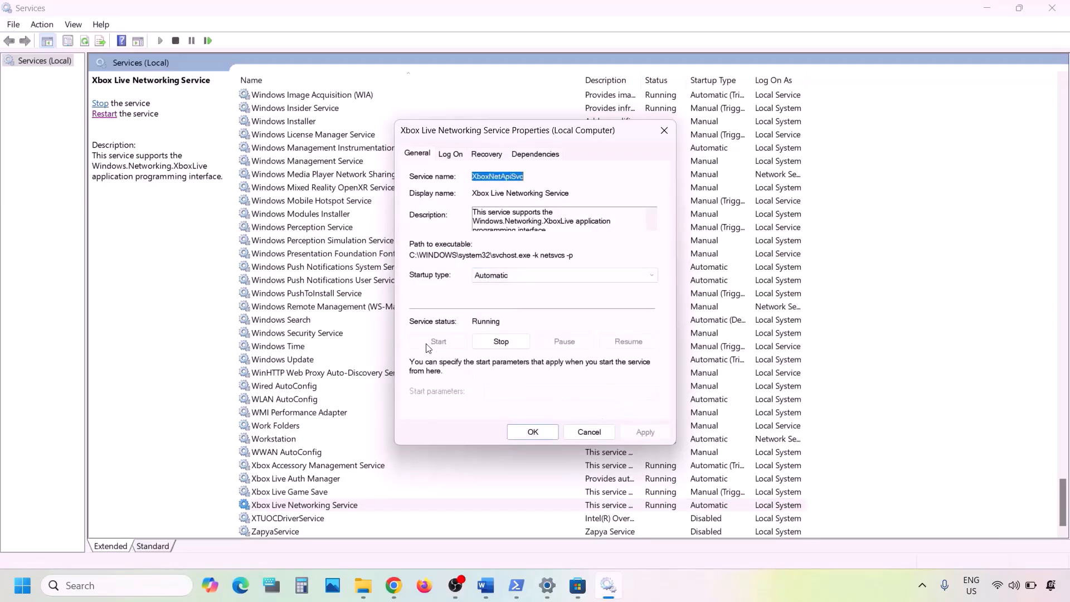
click(532, 432)
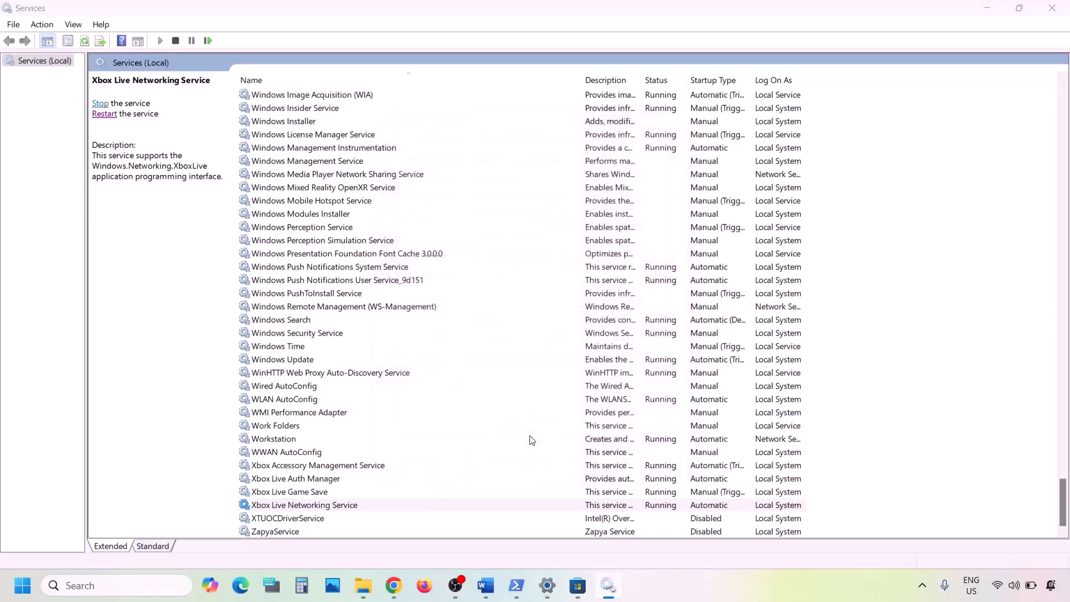
Set the Windows Update service's startup type to Automatic and confirm its properties
click(316, 361)
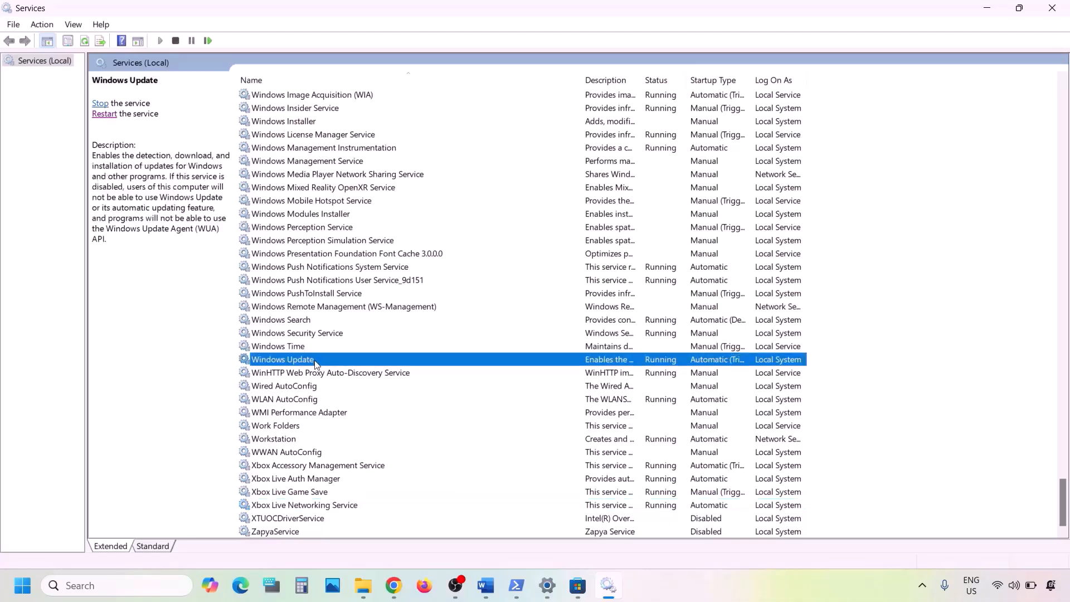
double_click(316, 361)
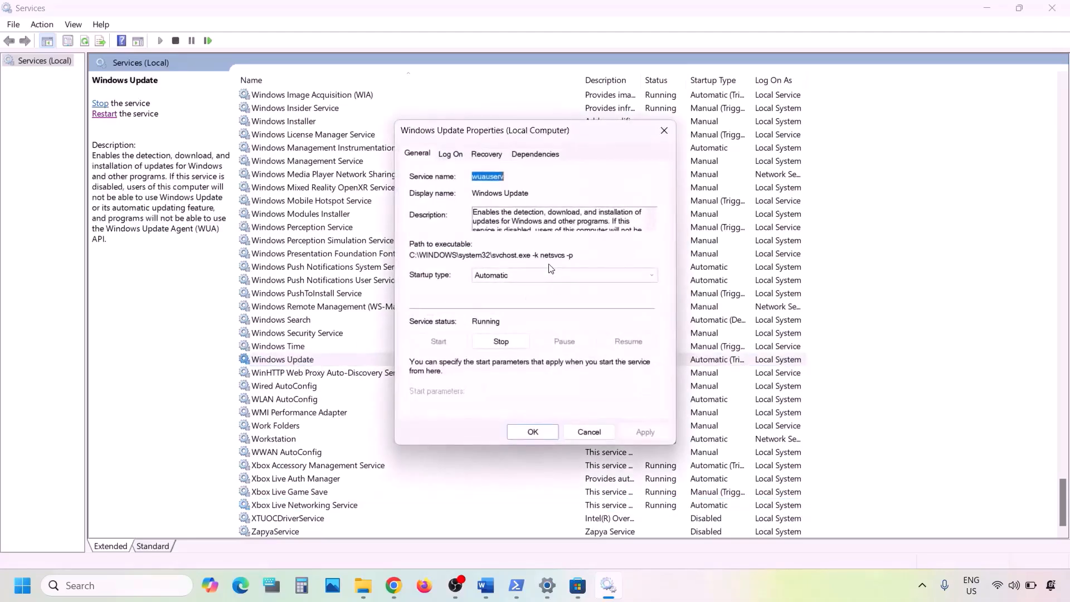
click(527, 275)
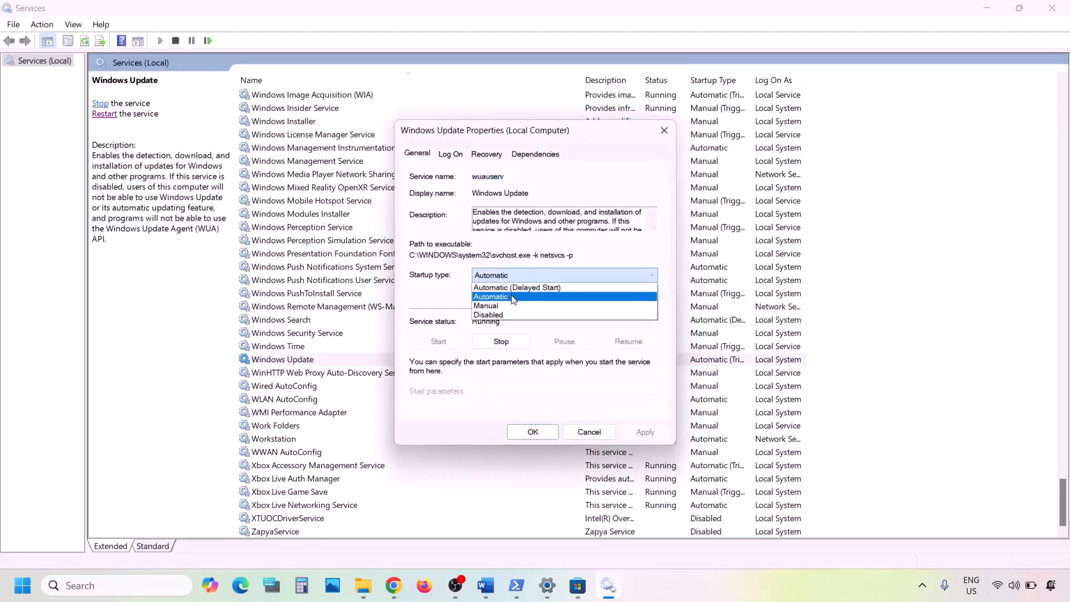
click(514, 298)
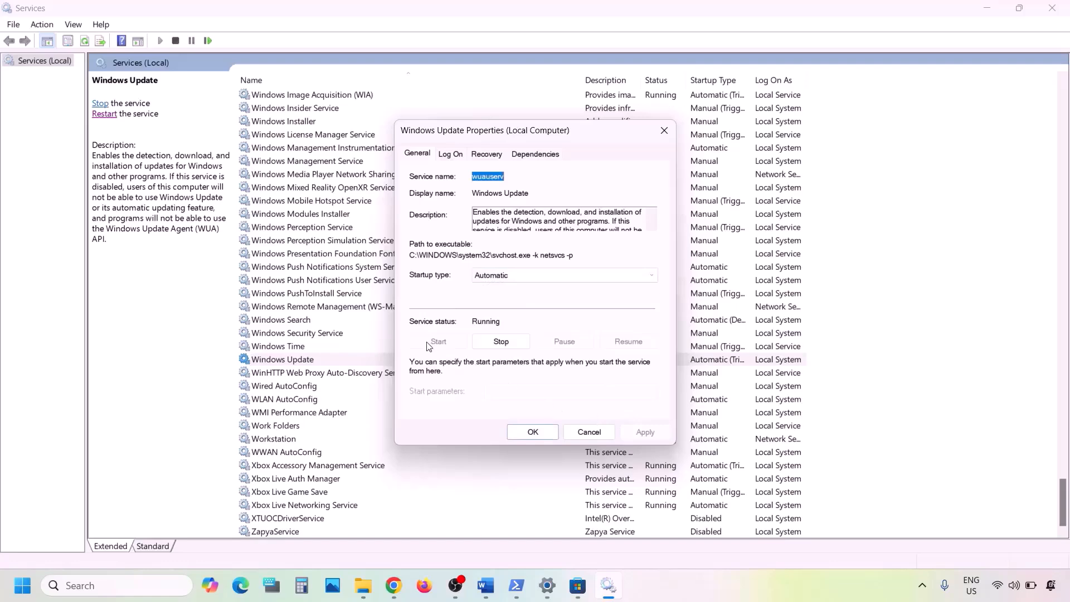
click(533, 433)
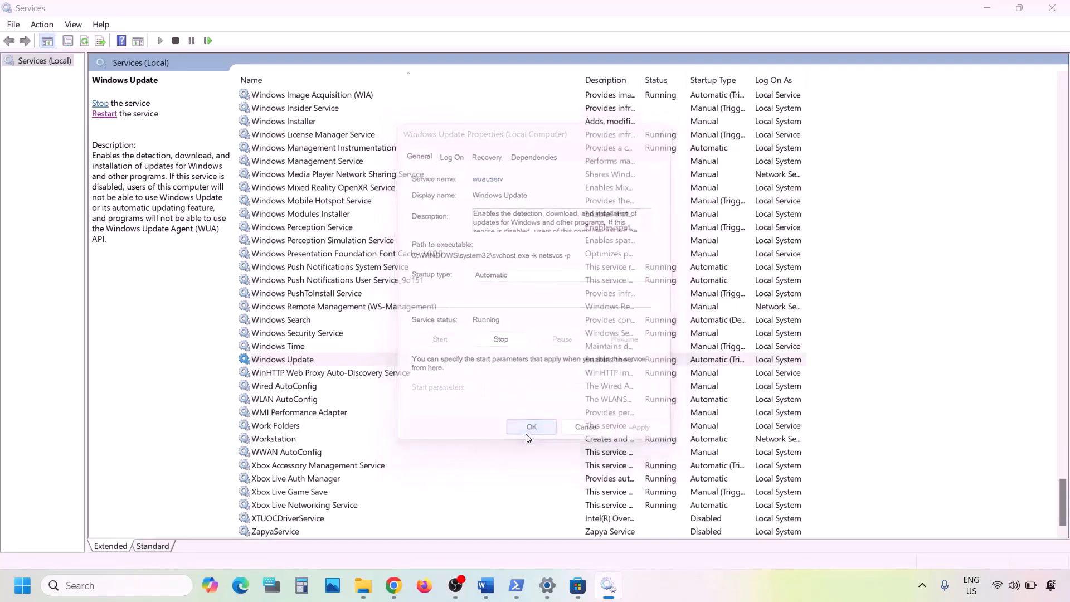
Find the two Gaming Services entries and check the properties of the one running as Local System
click(363, 306)
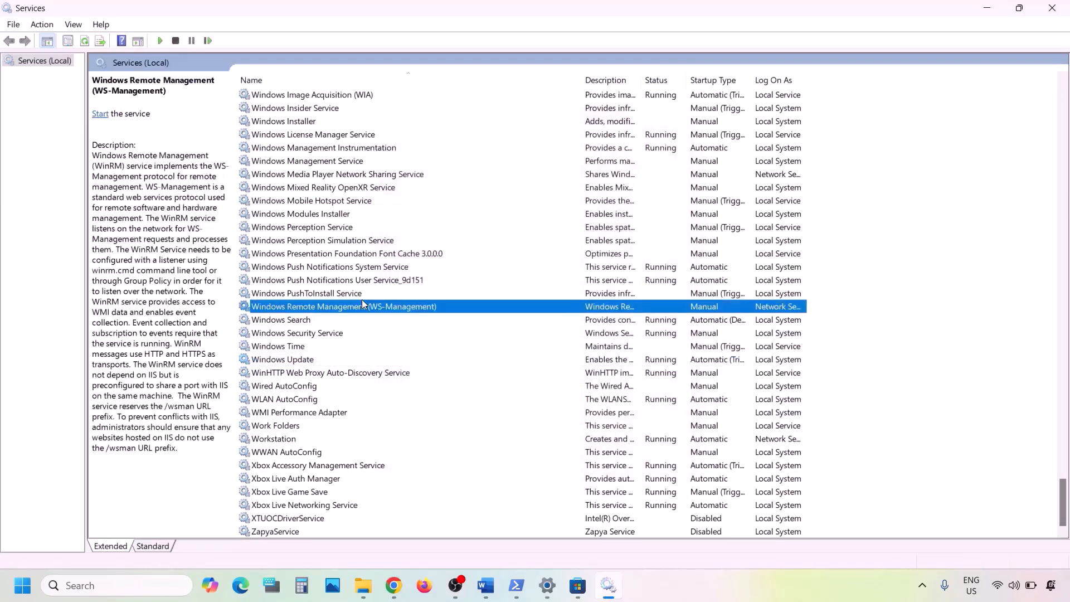
key(g)
scroll(362, 303, up, 1)
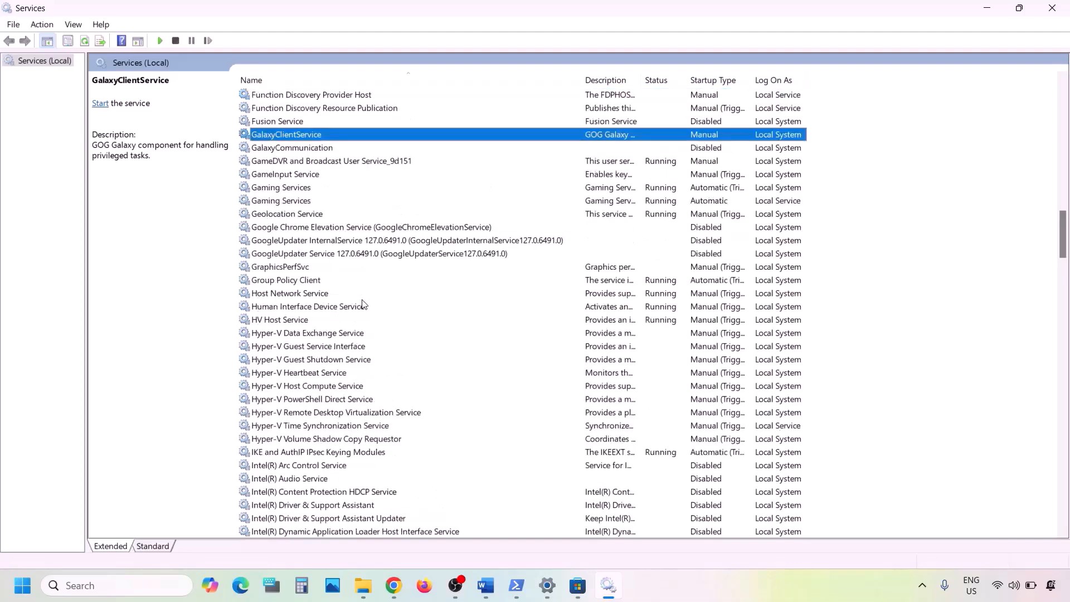
click(282, 188)
click(296, 201)
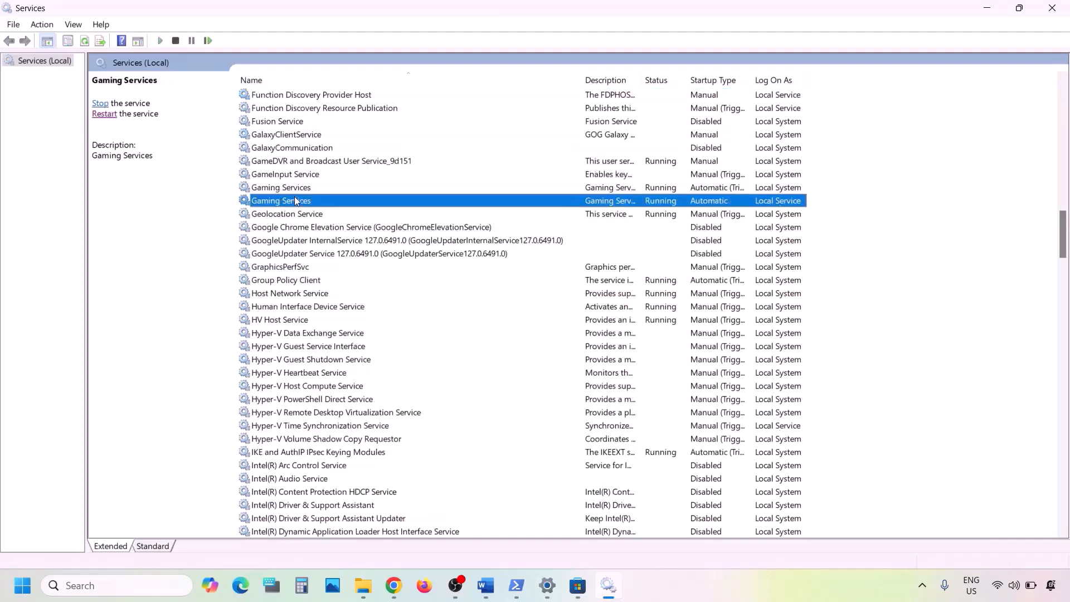
click(295, 189)
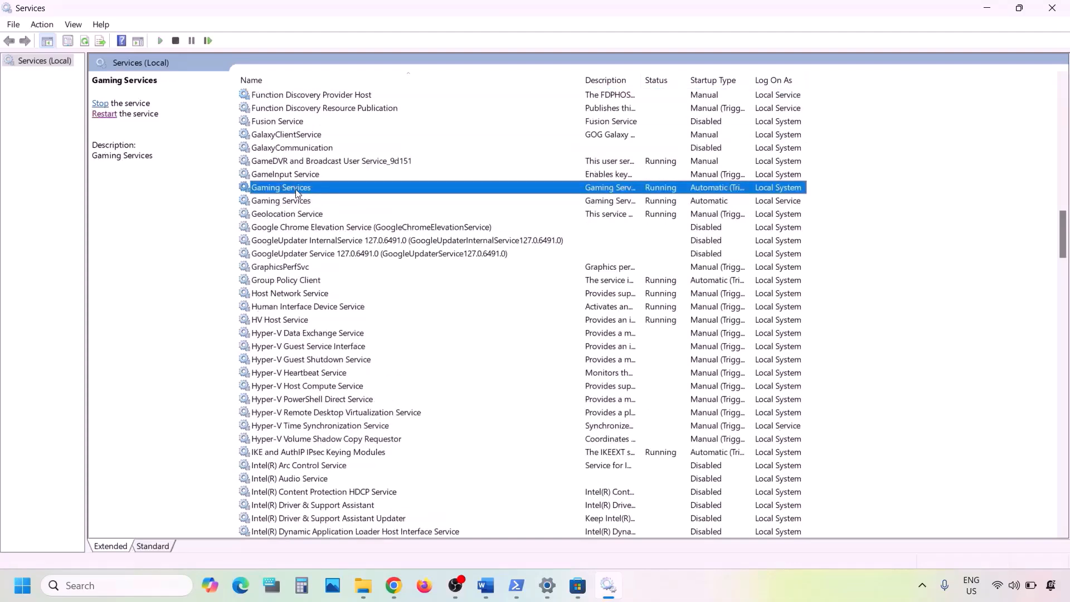
double_click(614, 189)
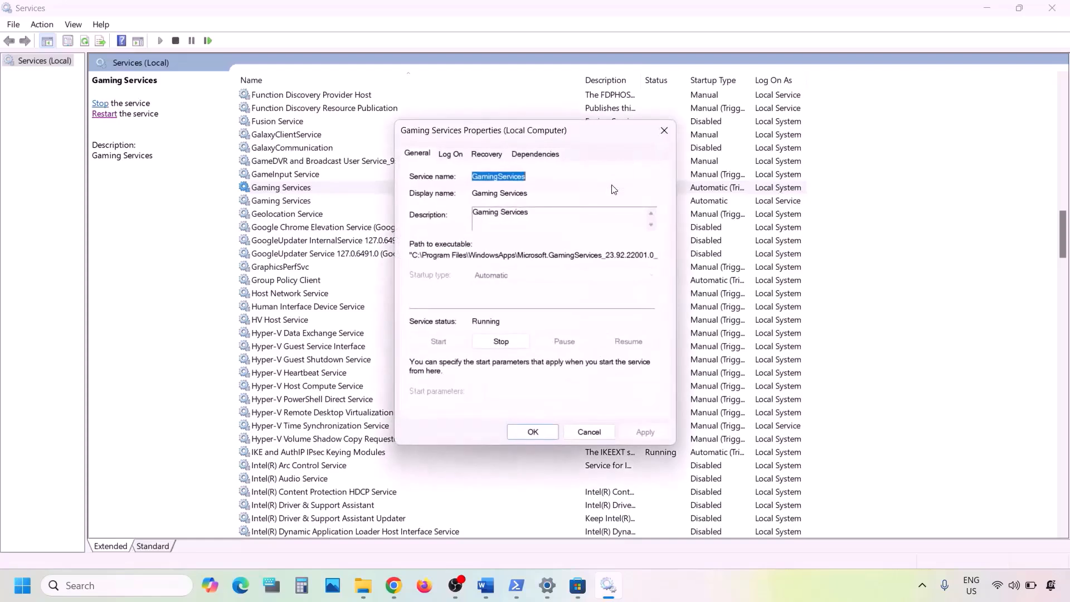
click(665, 130)
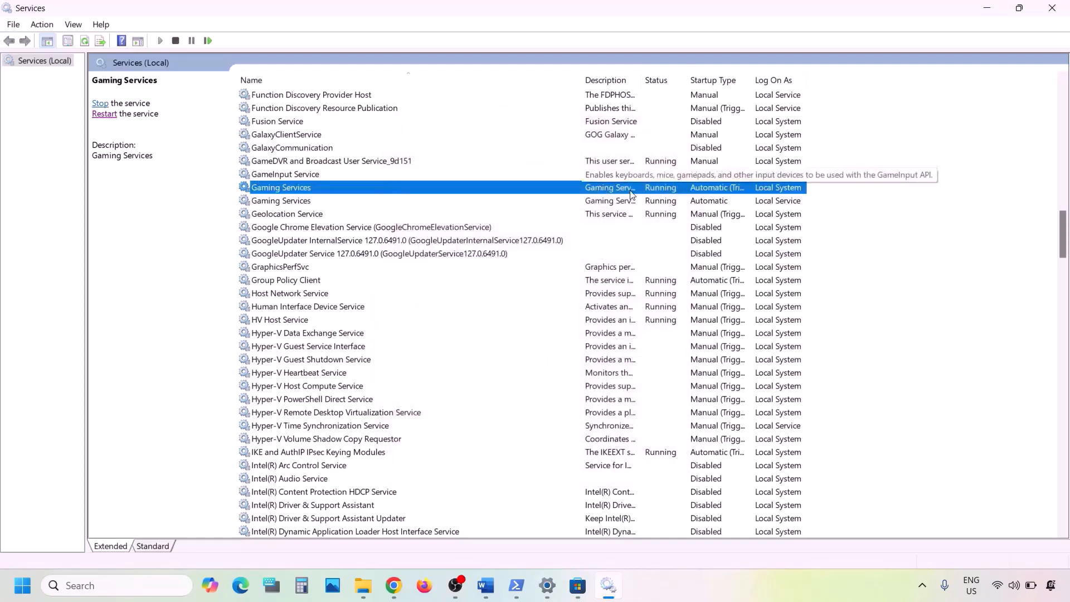
Restart both Gaming Services entries, first the Local System one and then the Local Service one
right_click(631, 192)
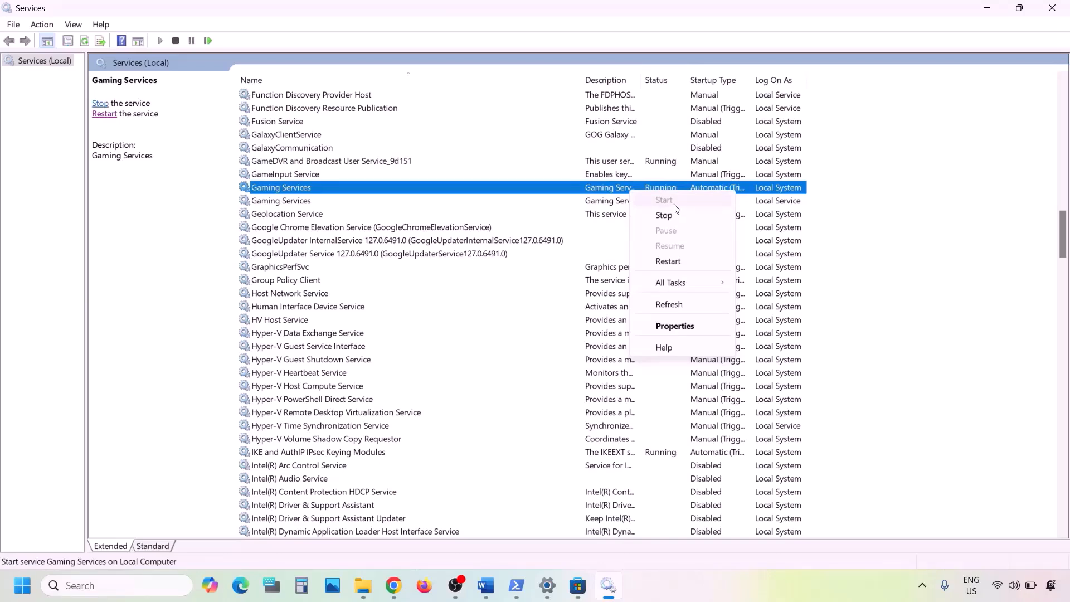
click(669, 261)
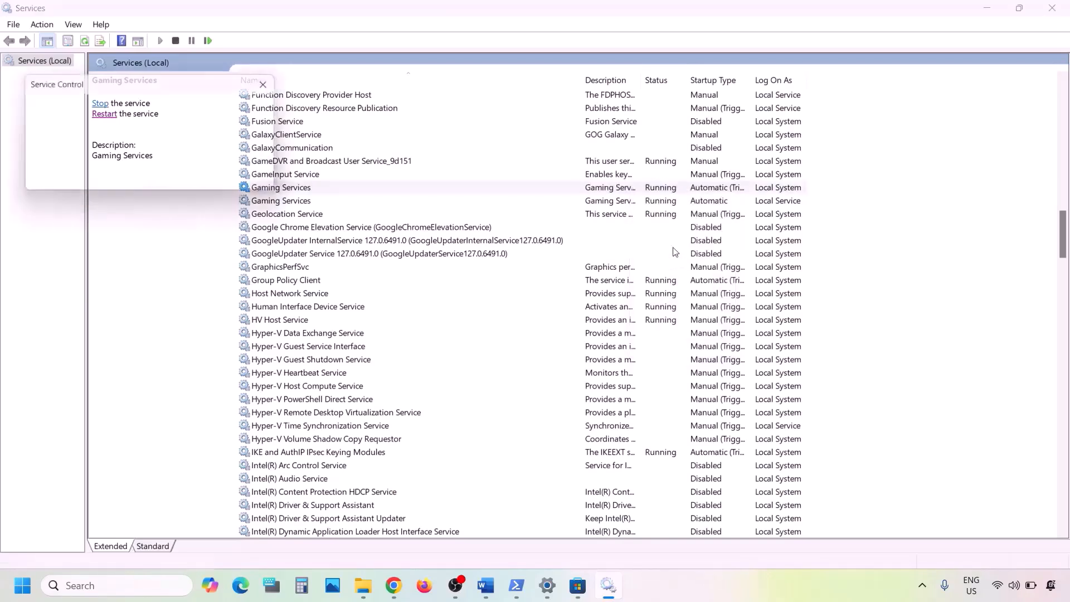
click(621, 201)
right_click(621, 199)
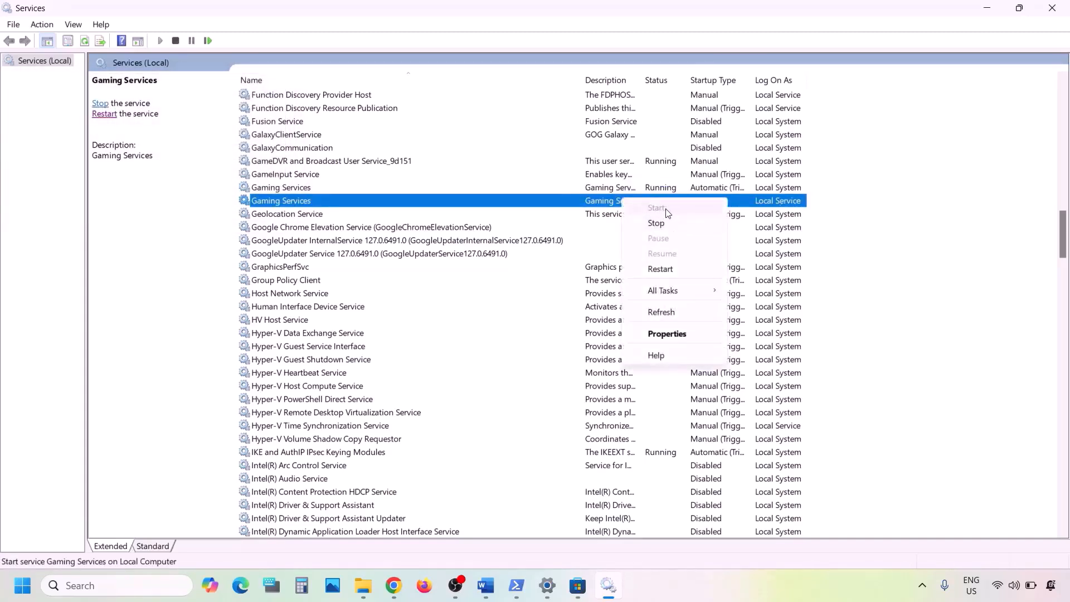
click(669, 269)
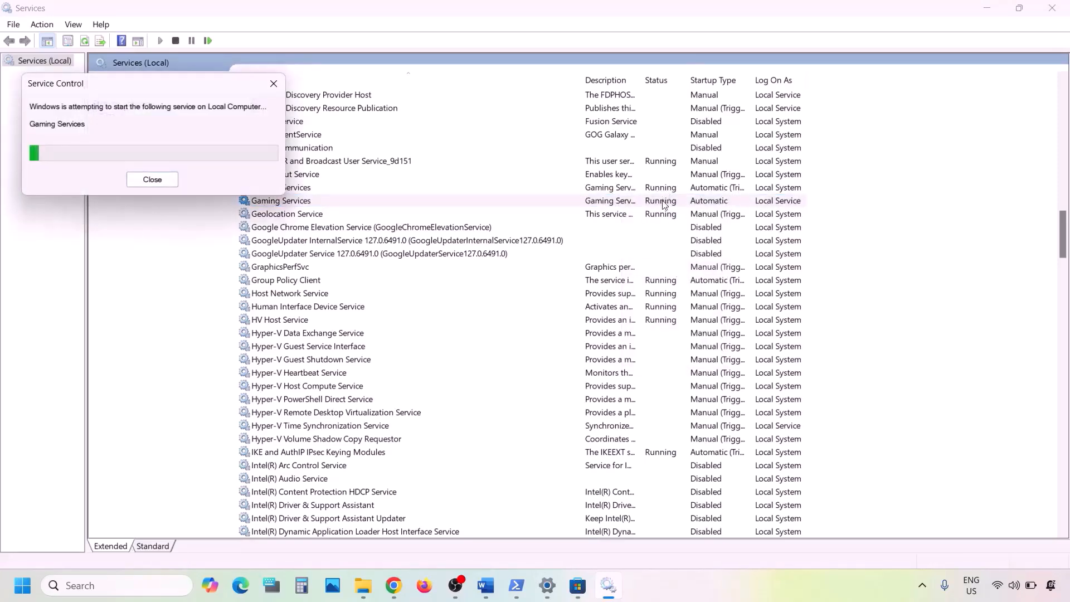
Stop both Gaming Services entries, first the Local System one and then the Local Service one
click(647, 188)
right_click(647, 189)
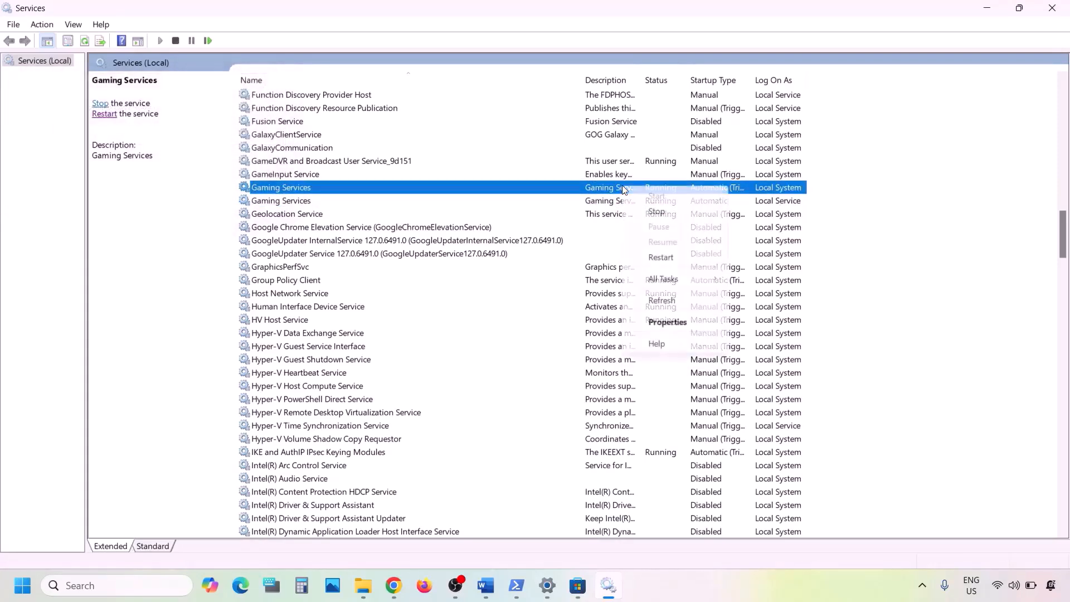
click(663, 213)
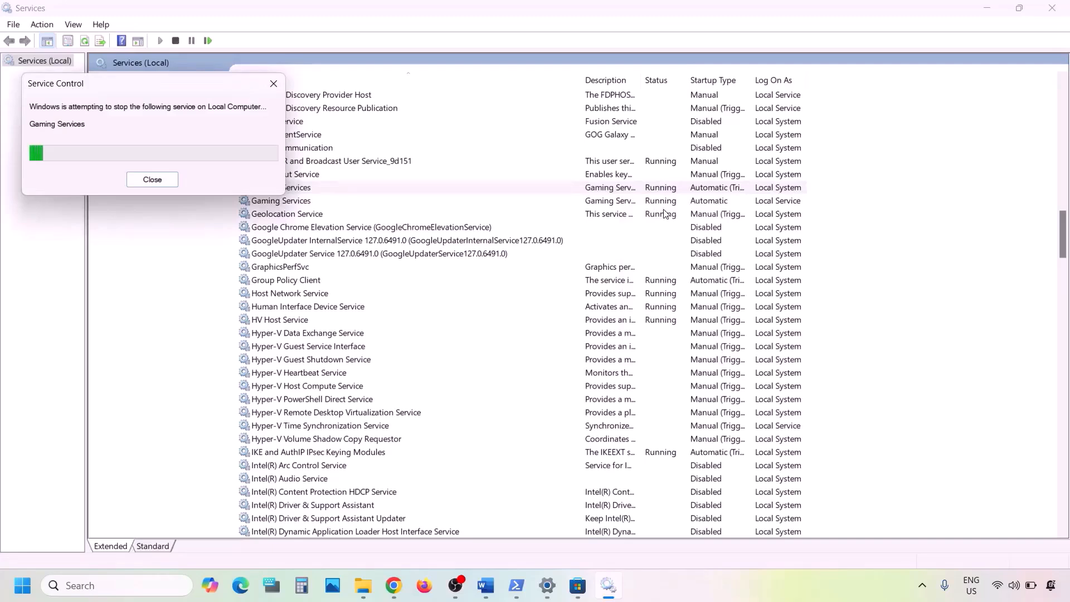
right_click(623, 204)
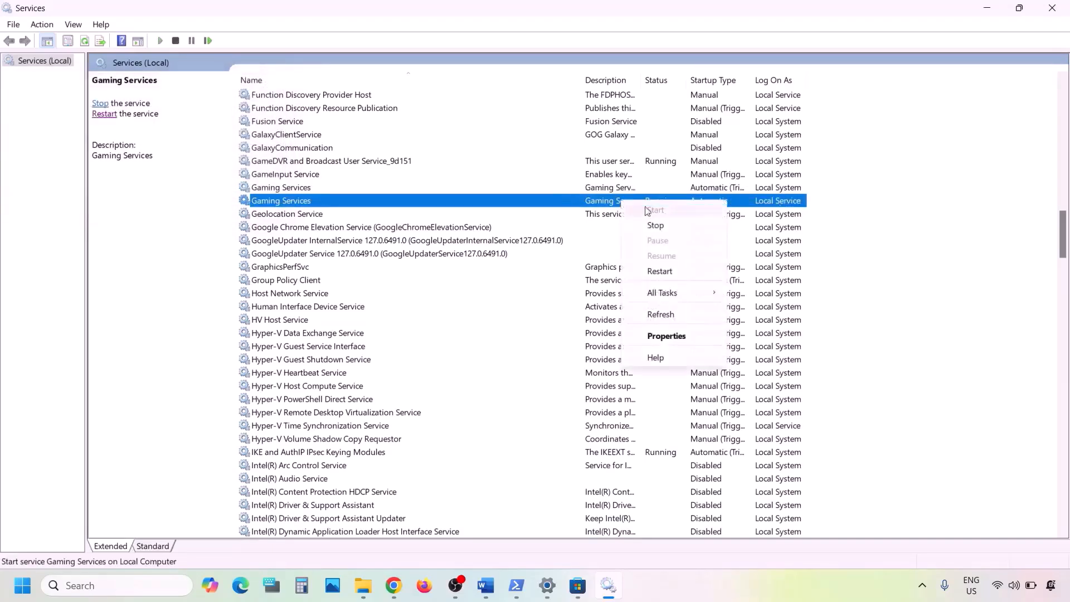
click(652, 226)
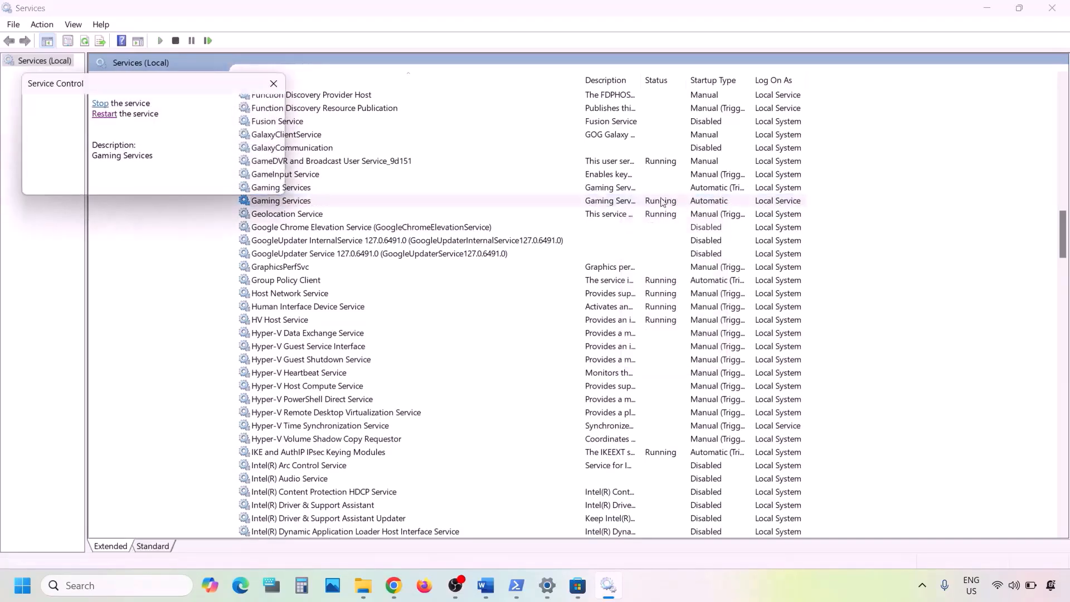
Restart the Local System Gaming Services entry and start the Local Service one
click(624, 188)
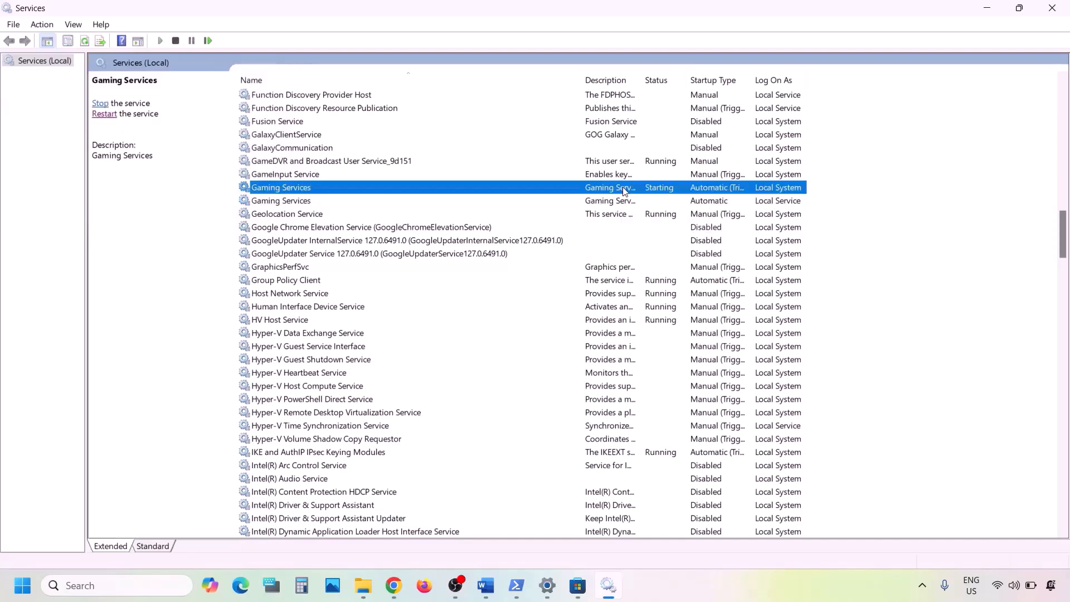
right_click(623, 189)
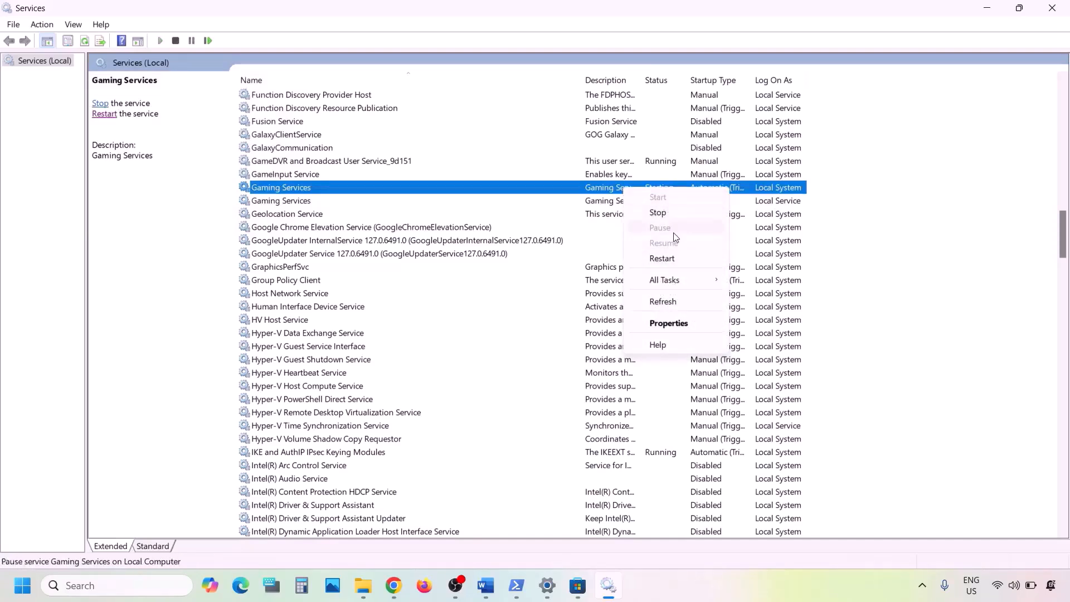
click(664, 259)
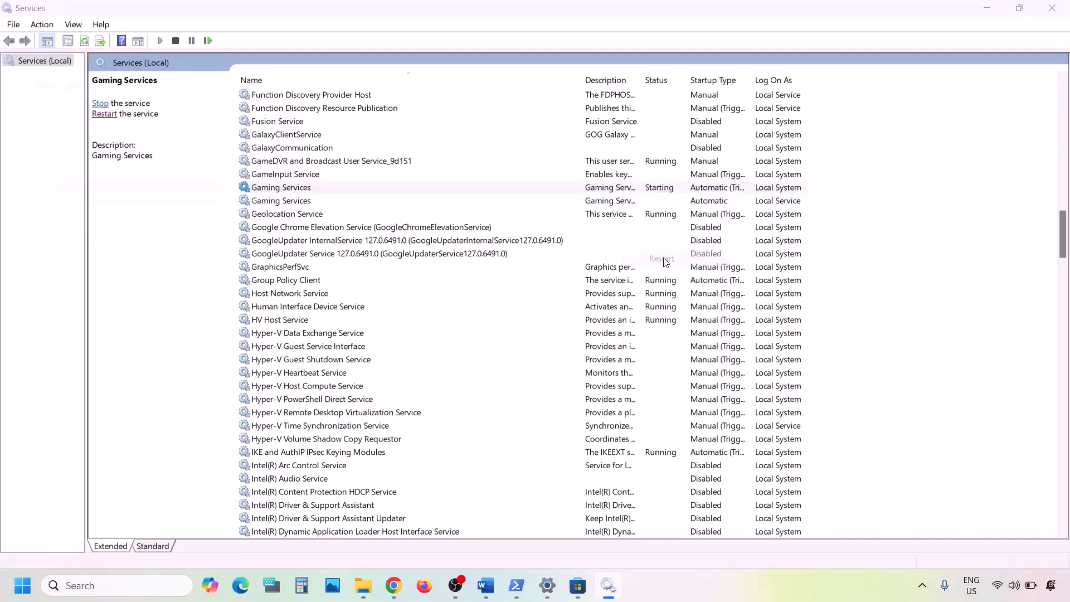
click(620, 203)
right_click(620, 203)
click(655, 214)
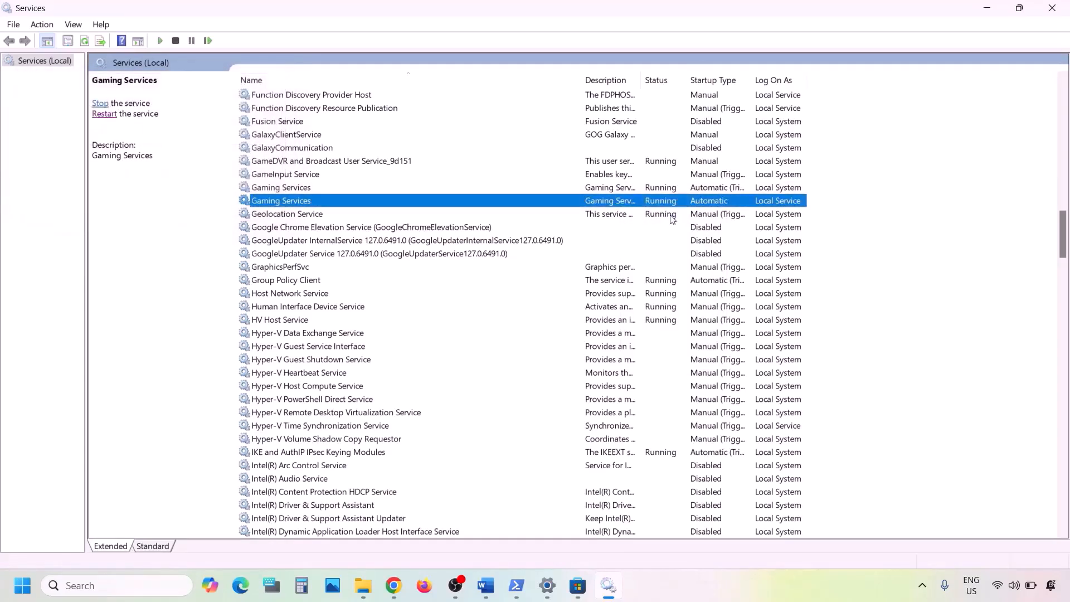
Set the Microsoft Store Install Service's startup type to Automatic and apply the change
click(608, 188)
key(m)
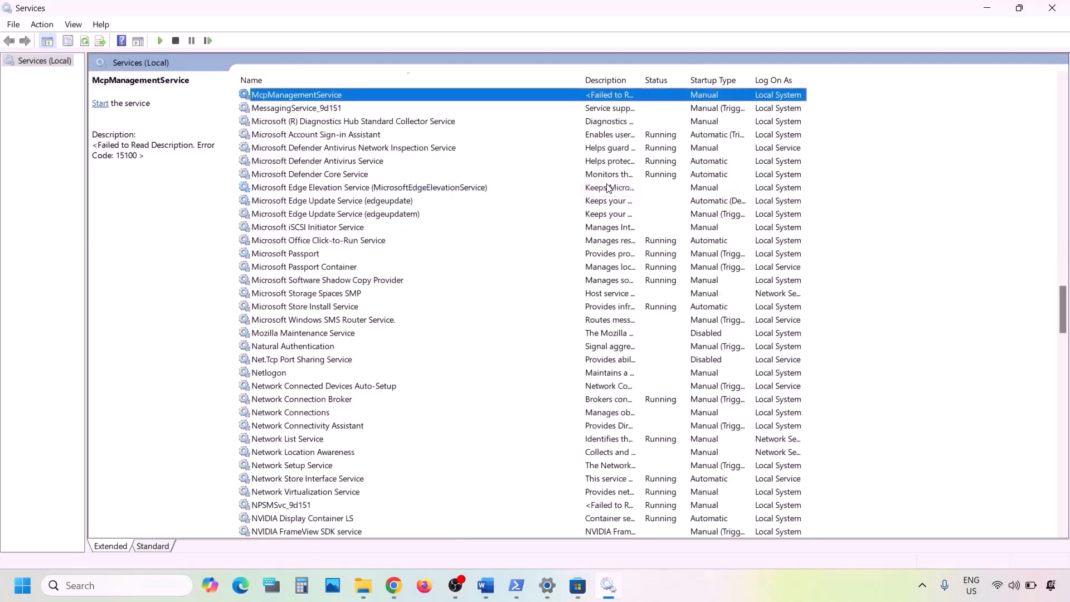
click(328, 308)
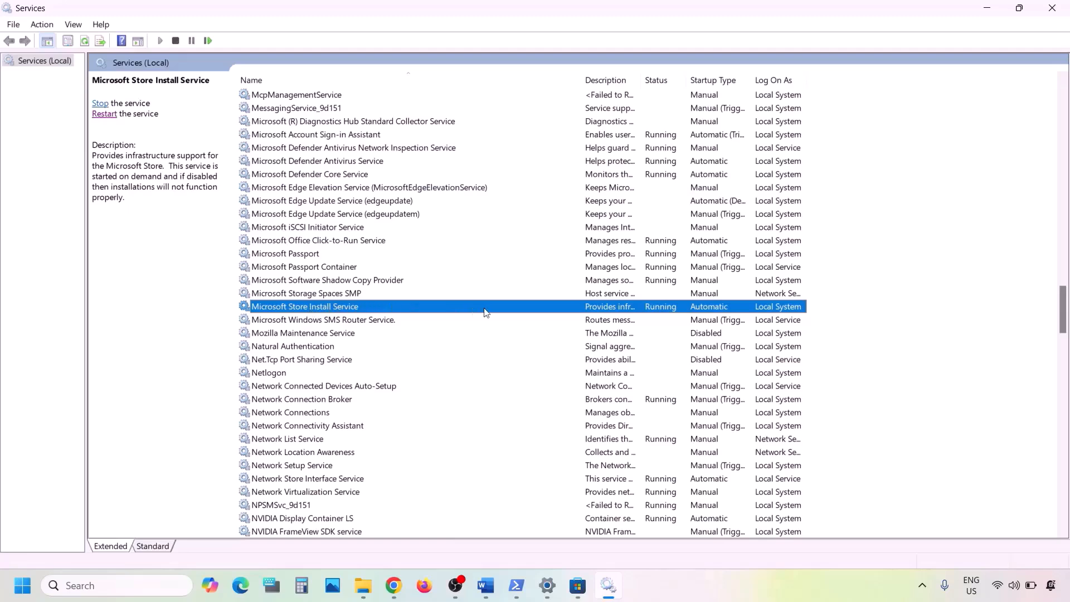
double_click(431, 313)
click(560, 275)
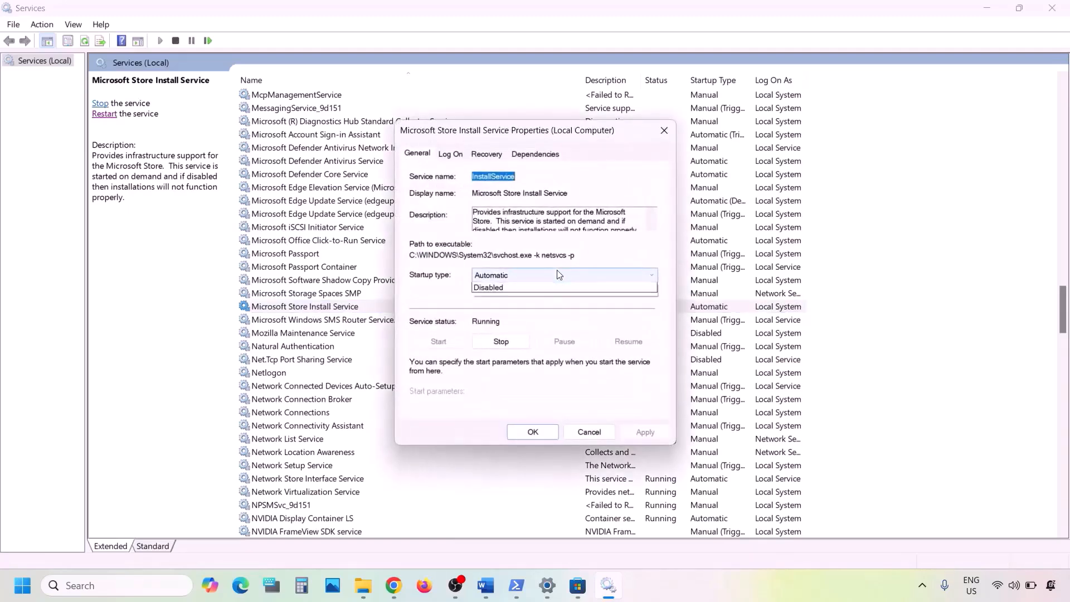
click(519, 297)
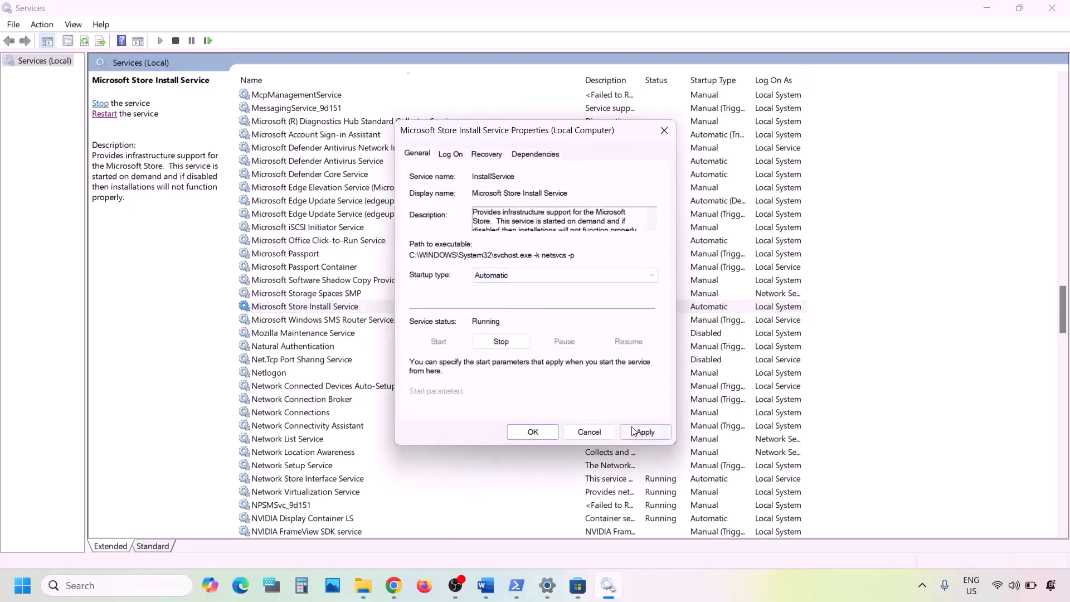
click(635, 432)
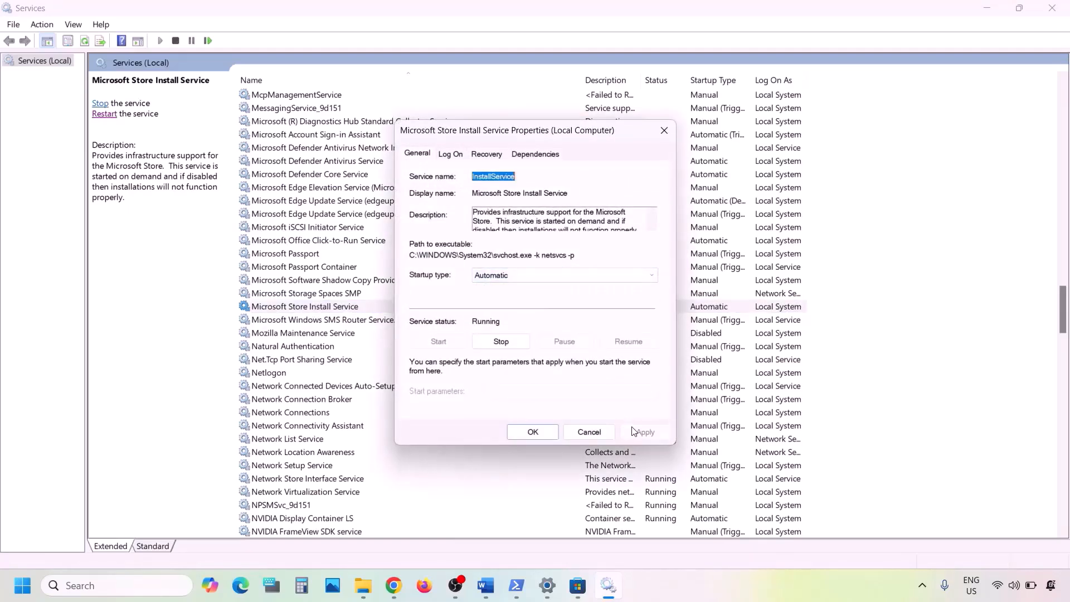
click(528, 429)
Move on to Step 11, Update Windows, in the Word document and check for updates in Windows Update settings
click(493, 595)
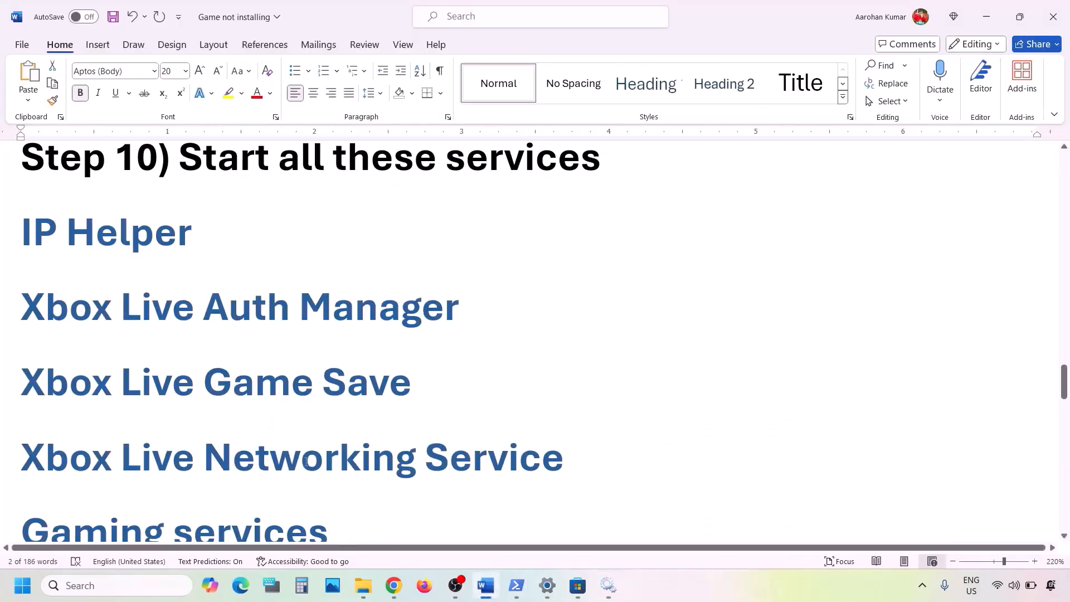
scroll(306, 462, down, 6)
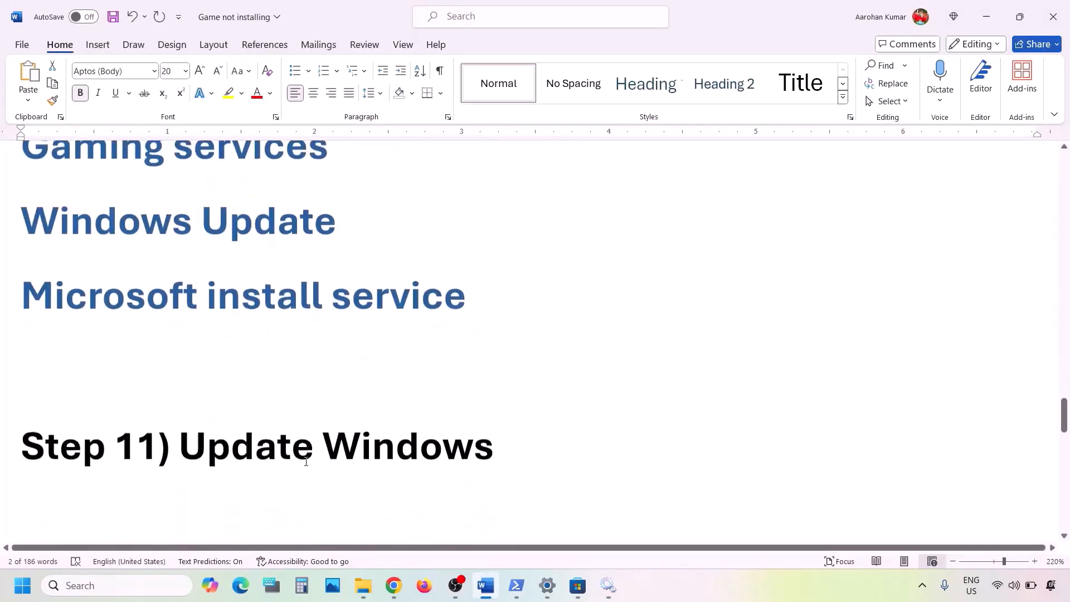
drag(199, 389, 497, 385)
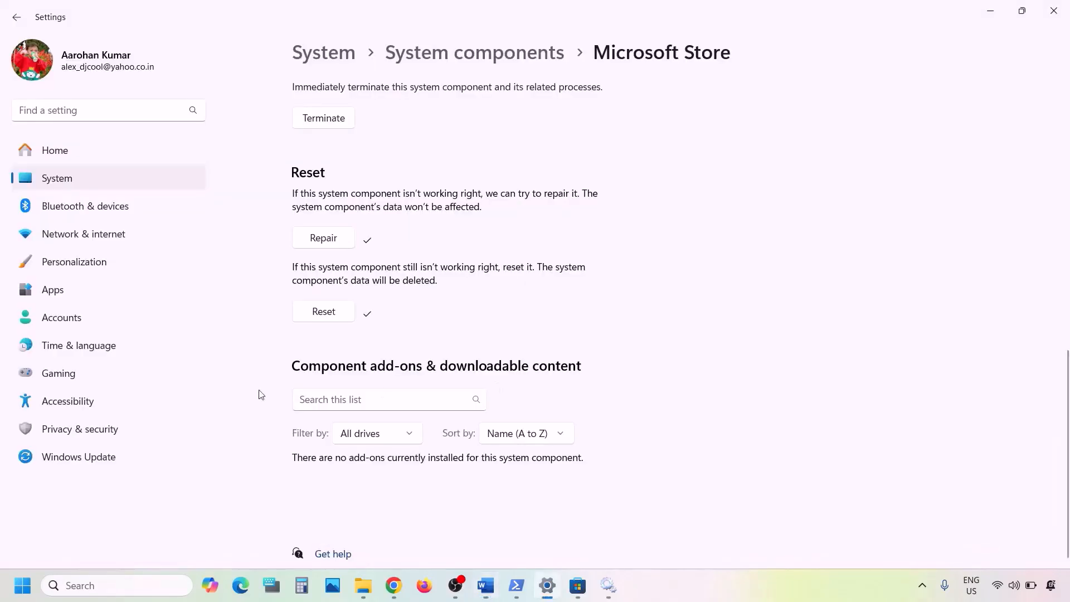
click(115, 451)
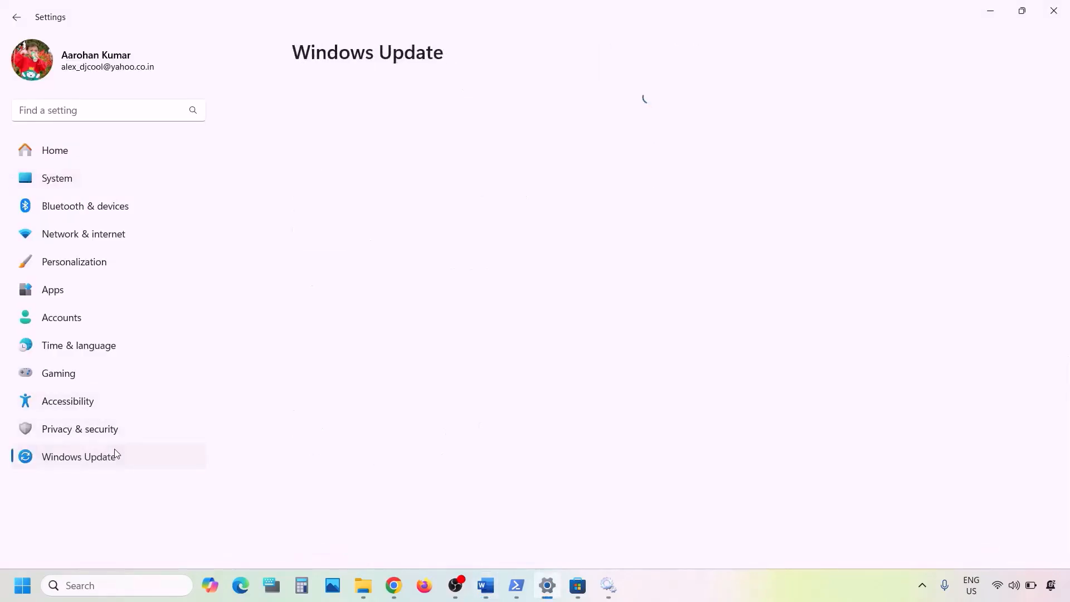
click(966, 126)
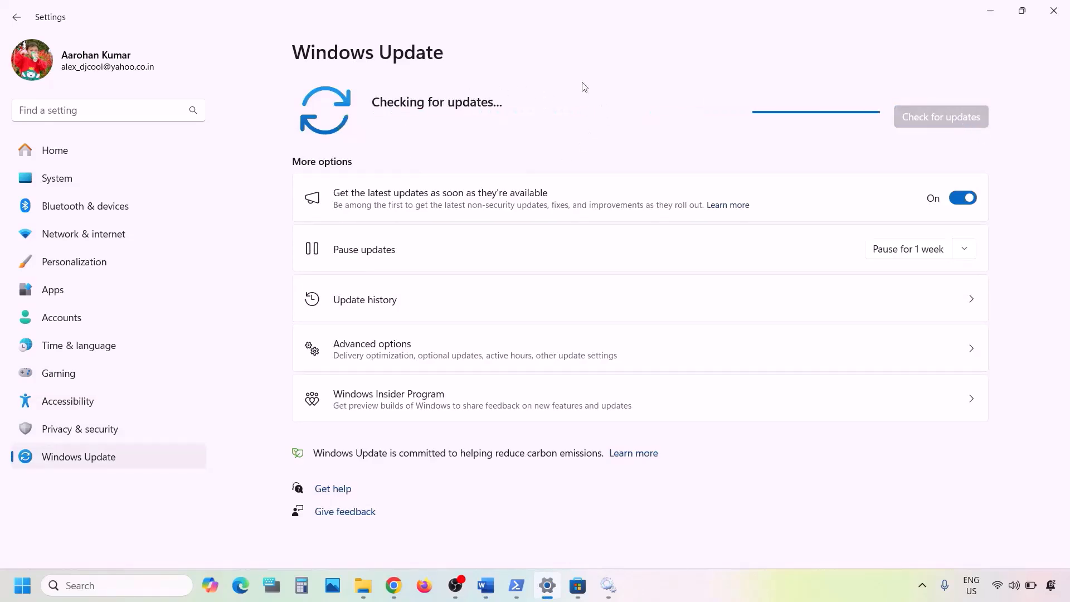
click(23, 585)
click(405, 537)
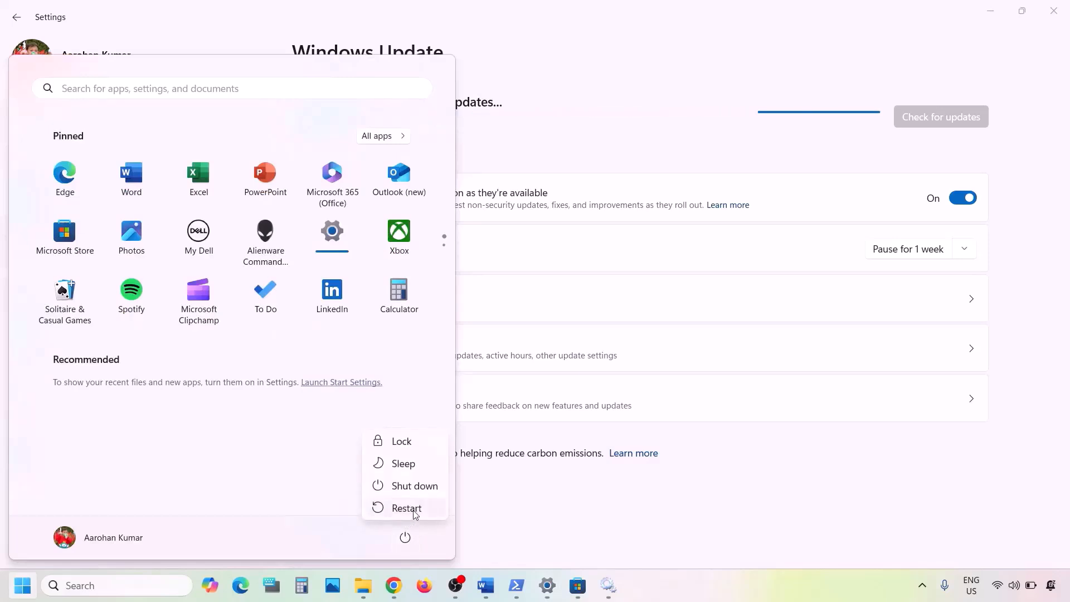
click(645, 485)
click(645, 486)
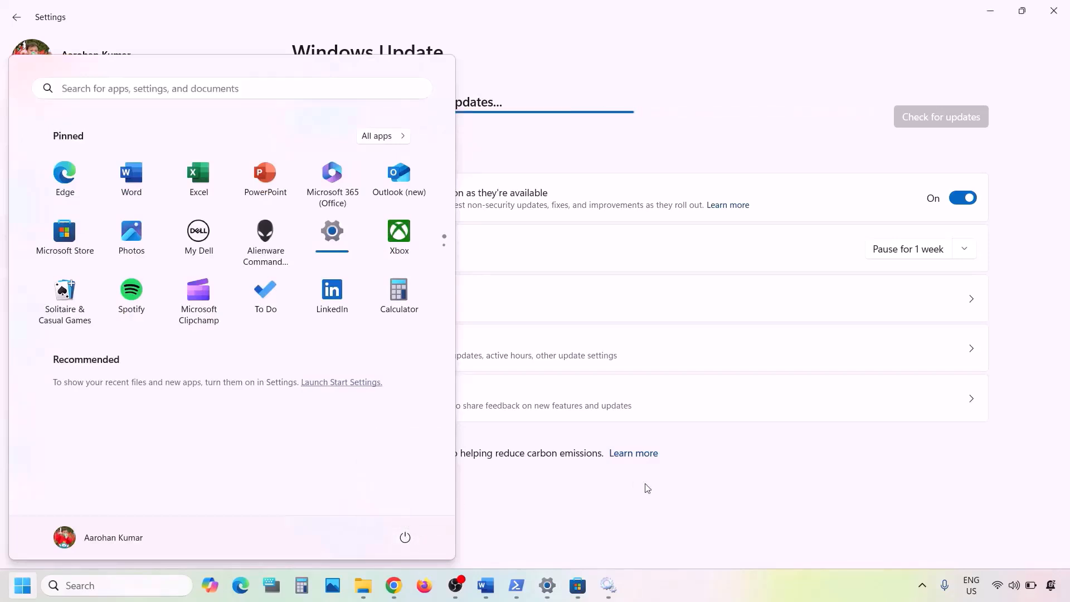
Copy the inetcpl.cpl command from Step 12 of the Word document and run it from Windows search
click(486, 585)
scroll(434, 403, down, 2)
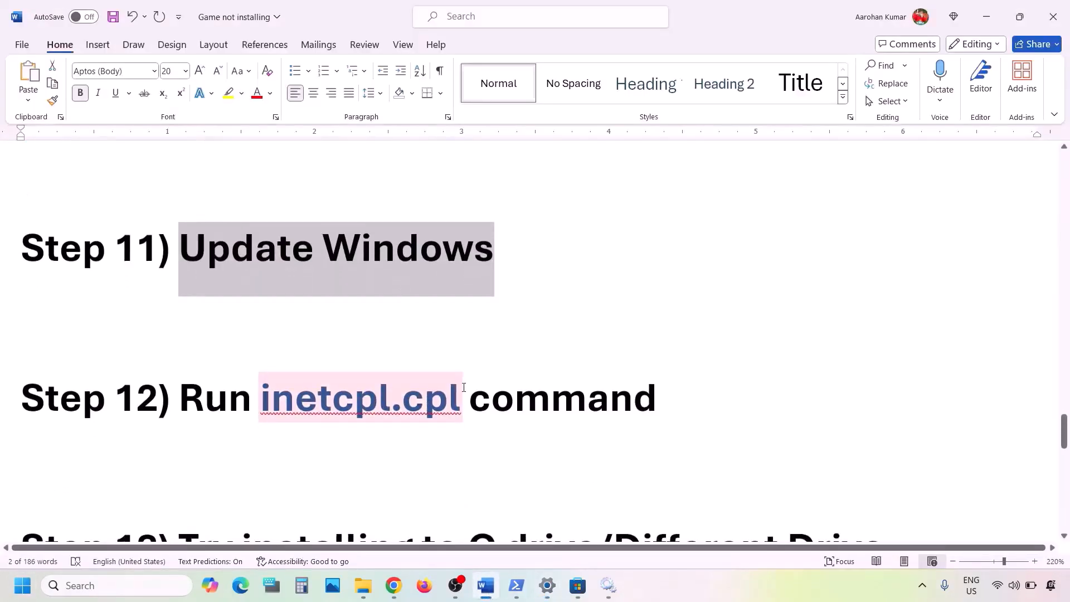
drag(467, 400, 285, 392)
key(ctrl+c)
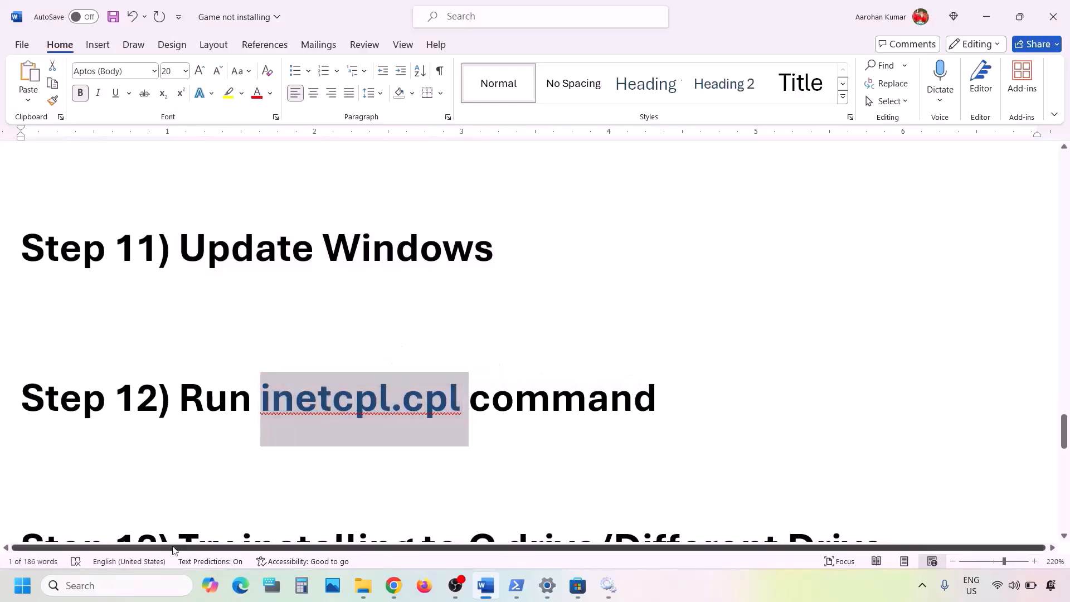
click(125, 586)
key(ctrl+v)
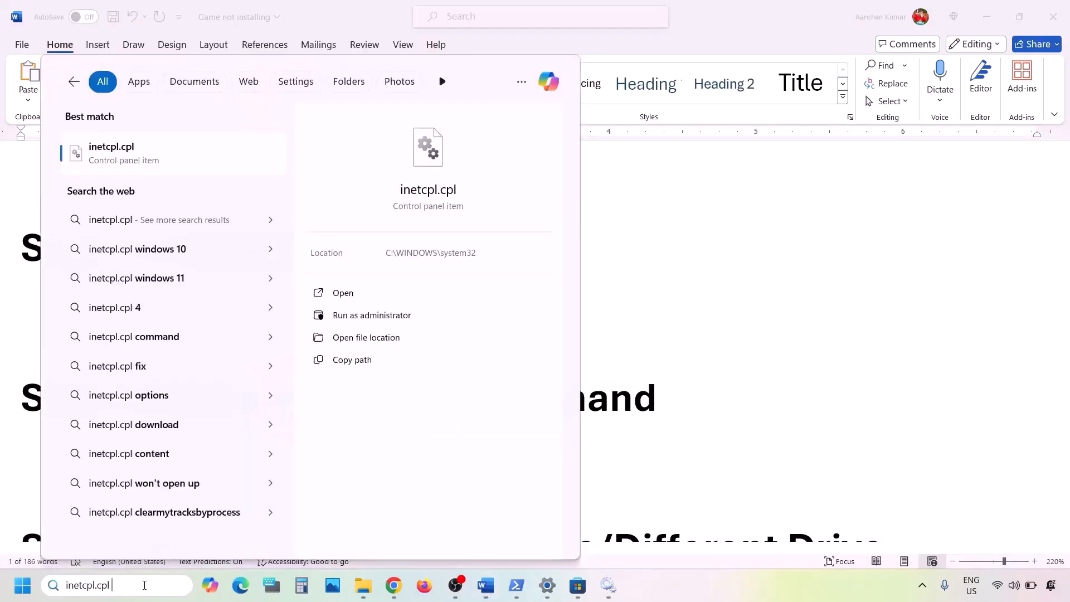
click(147, 161)
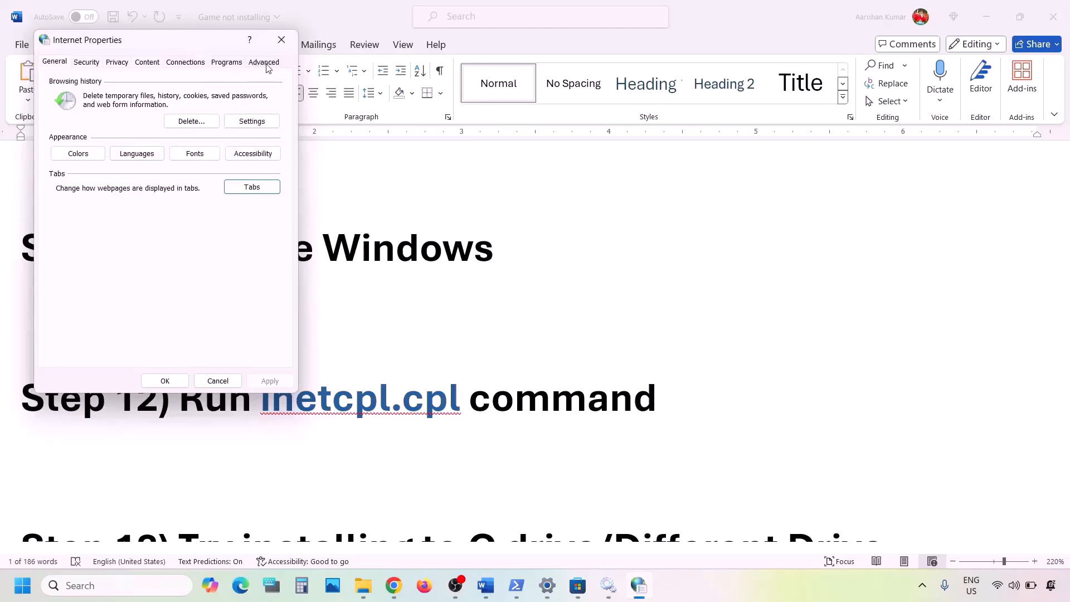
Enable Use TLS 1.3 in the advanced Internet Properties settings, then apply the change and close the dialog
click(267, 63)
drag(221, 46, 508, 107)
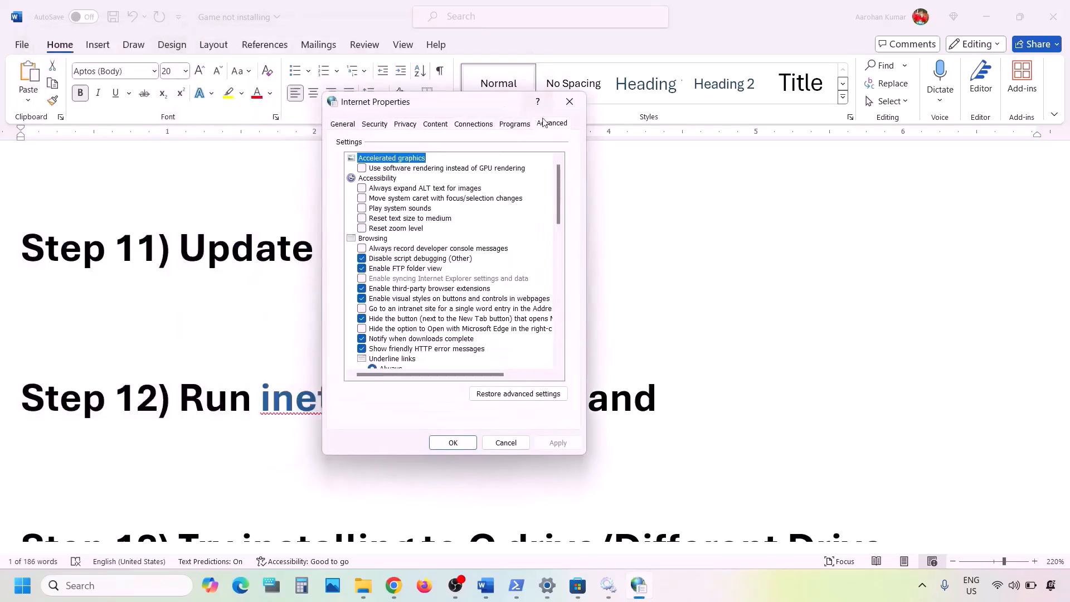
click(551, 125)
scroll(428, 271, down, 10)
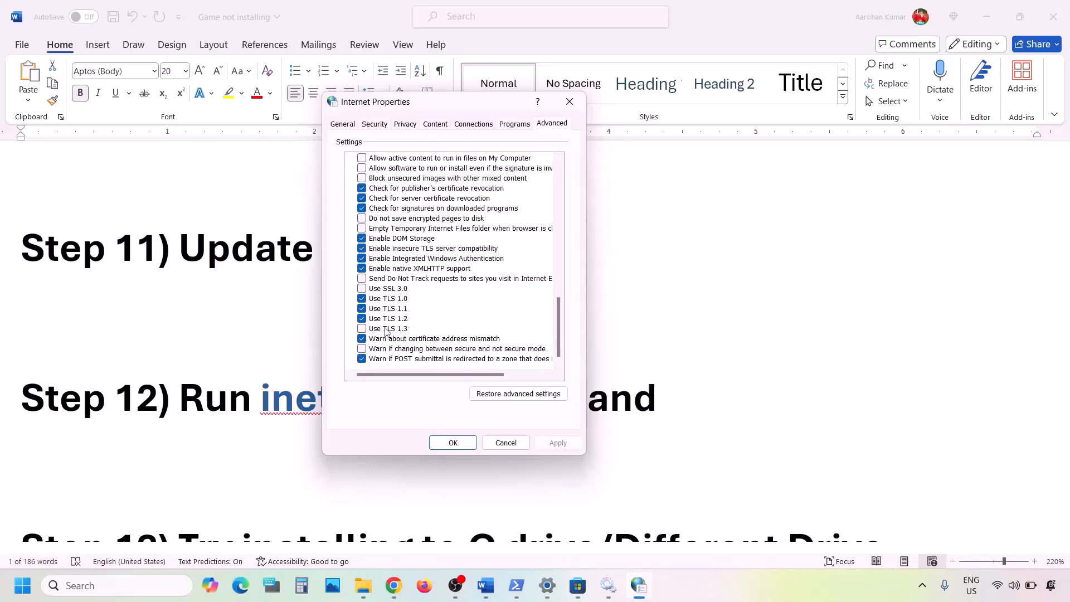
click(362, 329)
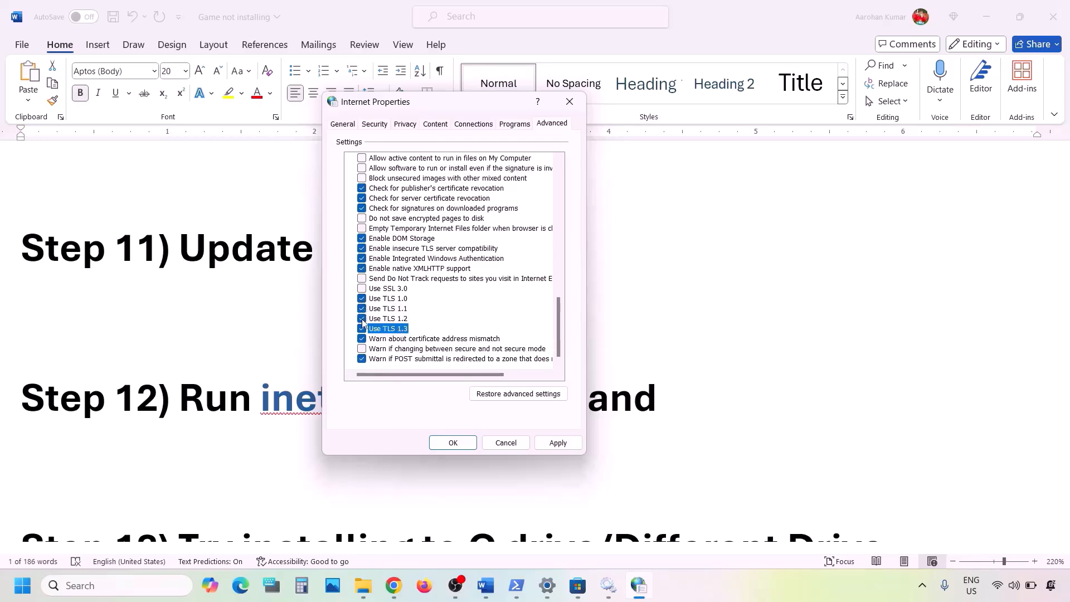
click(555, 443)
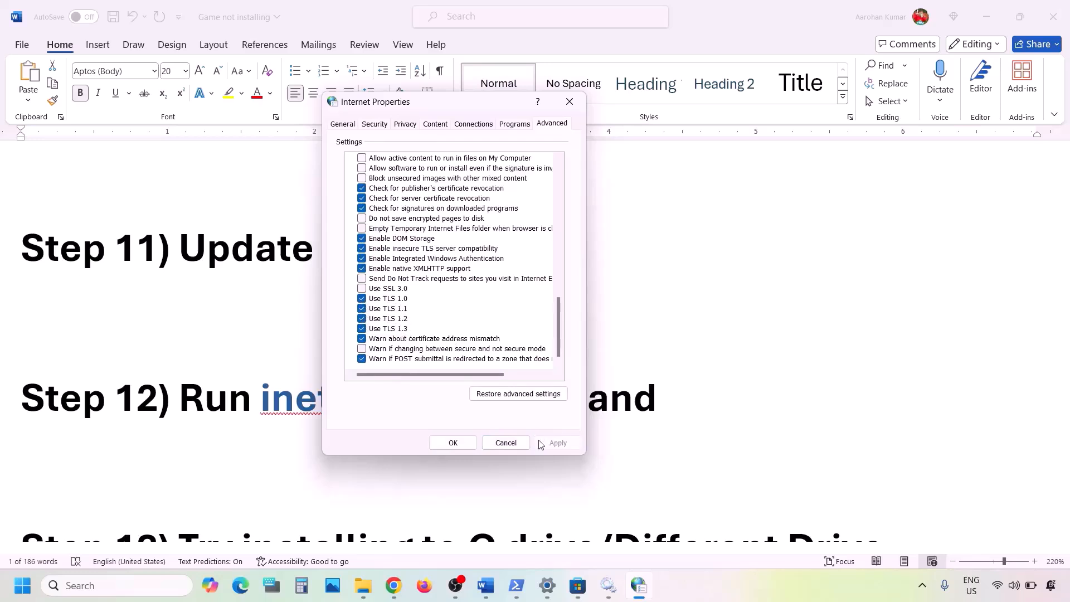
click(432, 443)
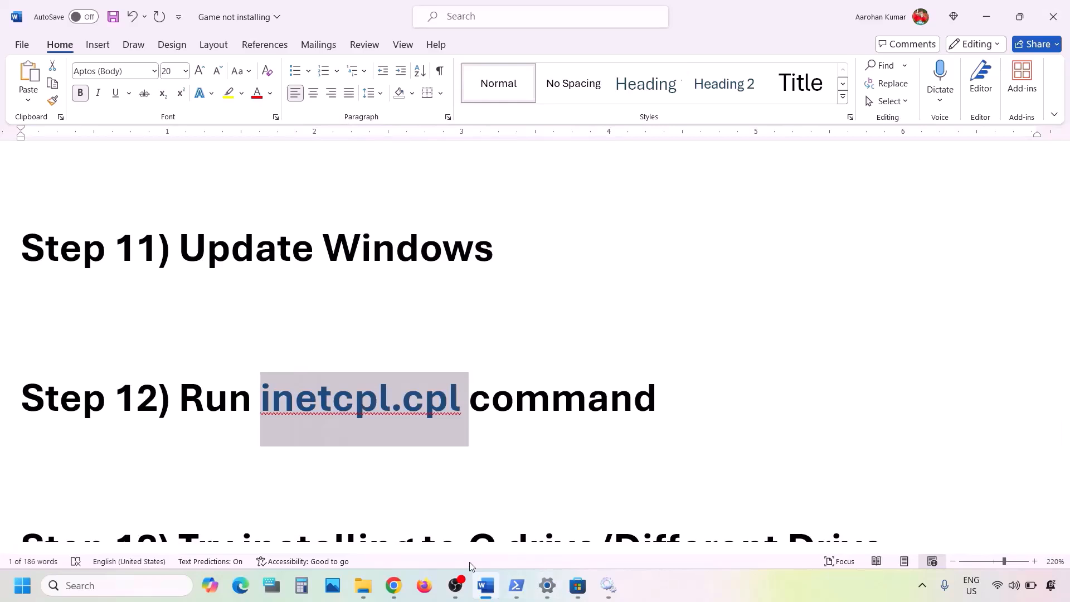
Highlight the Step 13 instruction about installing to the C drive or a different drive in the document
scroll(360, 420, down, 3)
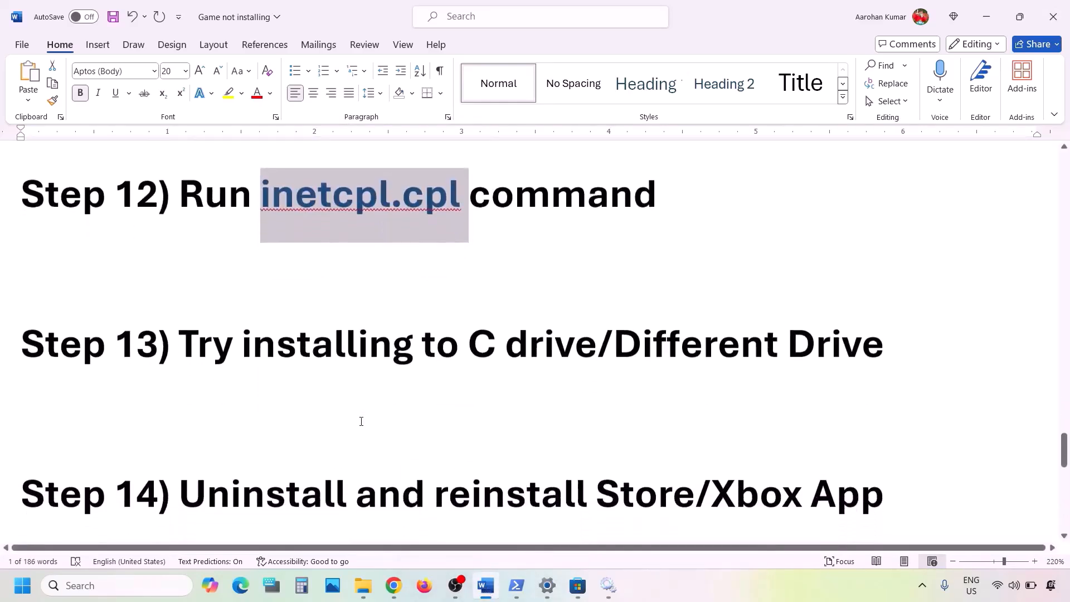
scroll(361, 422, up, 1)
drag(244, 405, 723, 406)
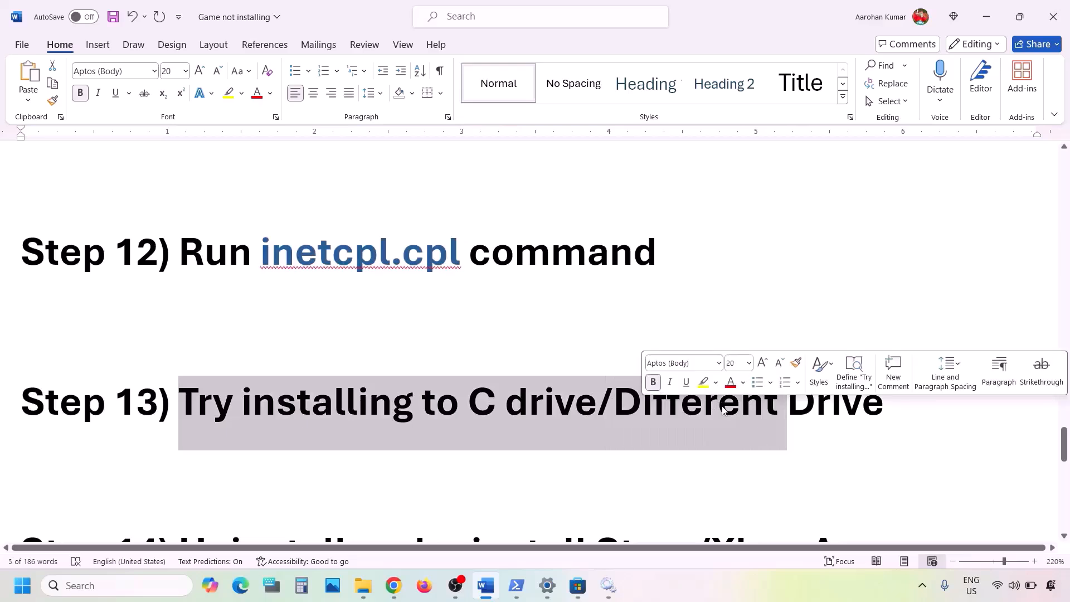
Open the "Where new content is saved" page from the advanced storage settings in Windows Settings
key(super+i)
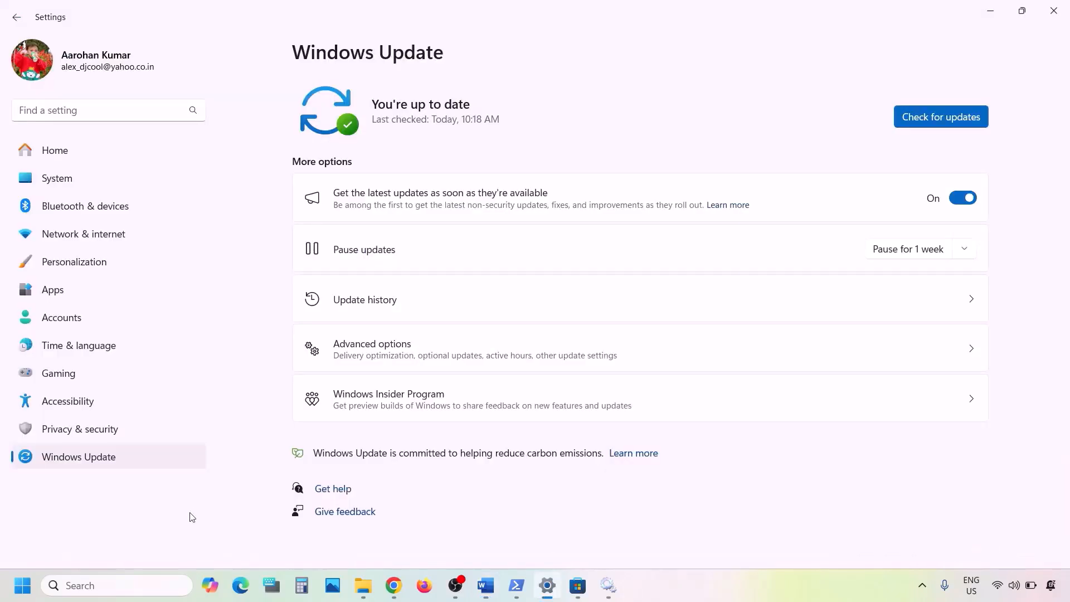
click(58, 174)
scroll(466, 306, down, 3)
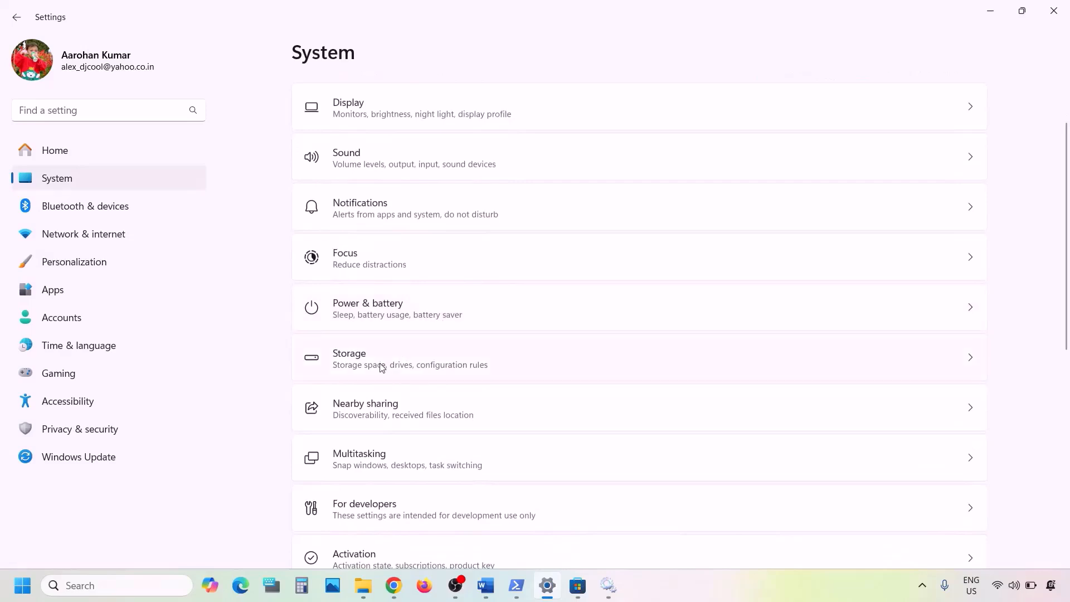
click(368, 373)
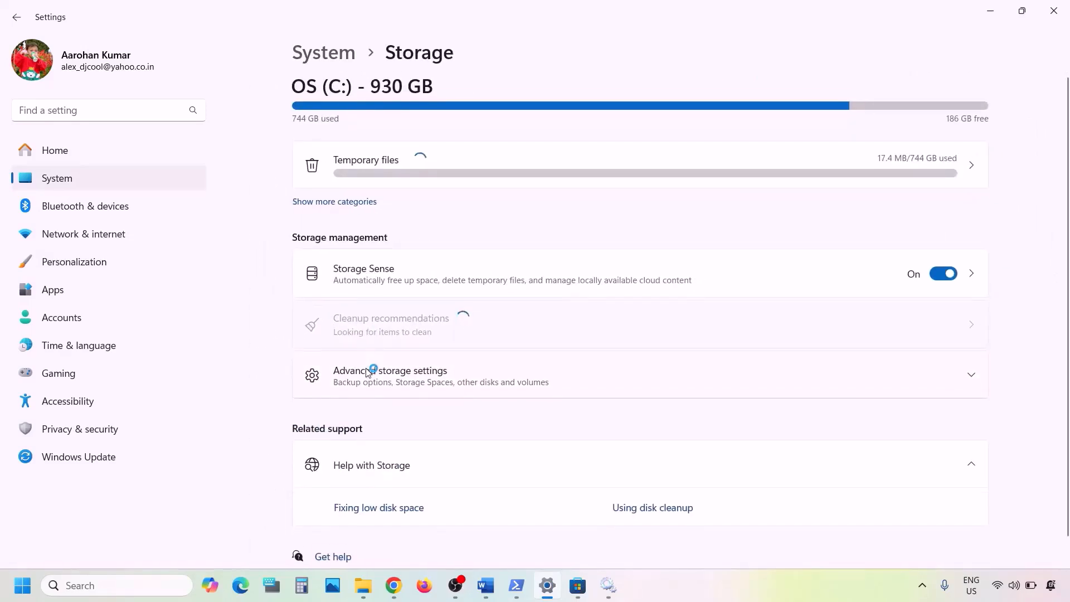
scroll(371, 370, down, 1)
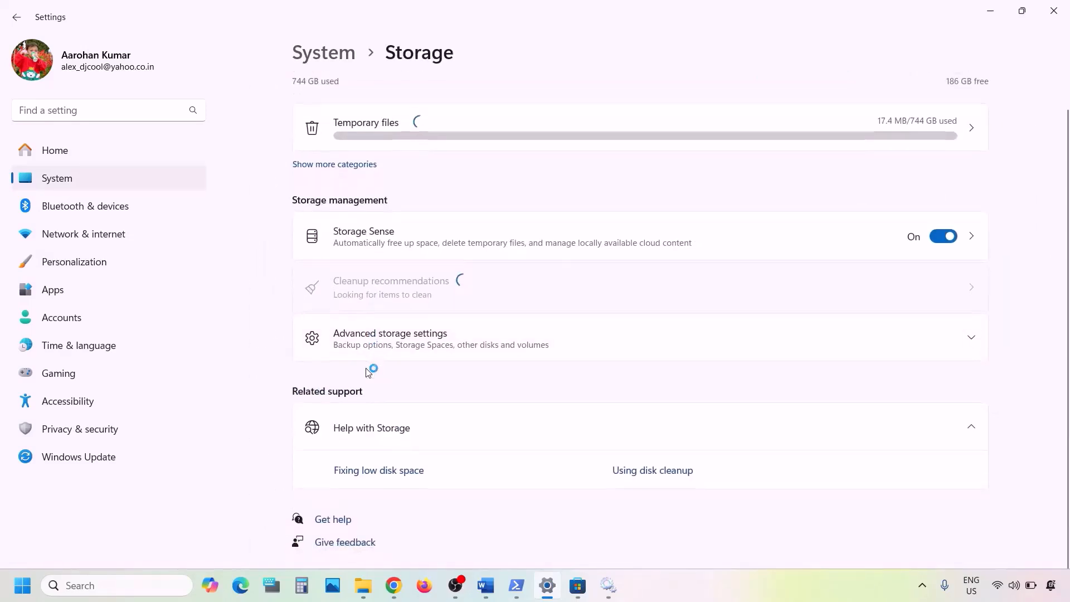
click(415, 345)
scroll(414, 349, down, 3)
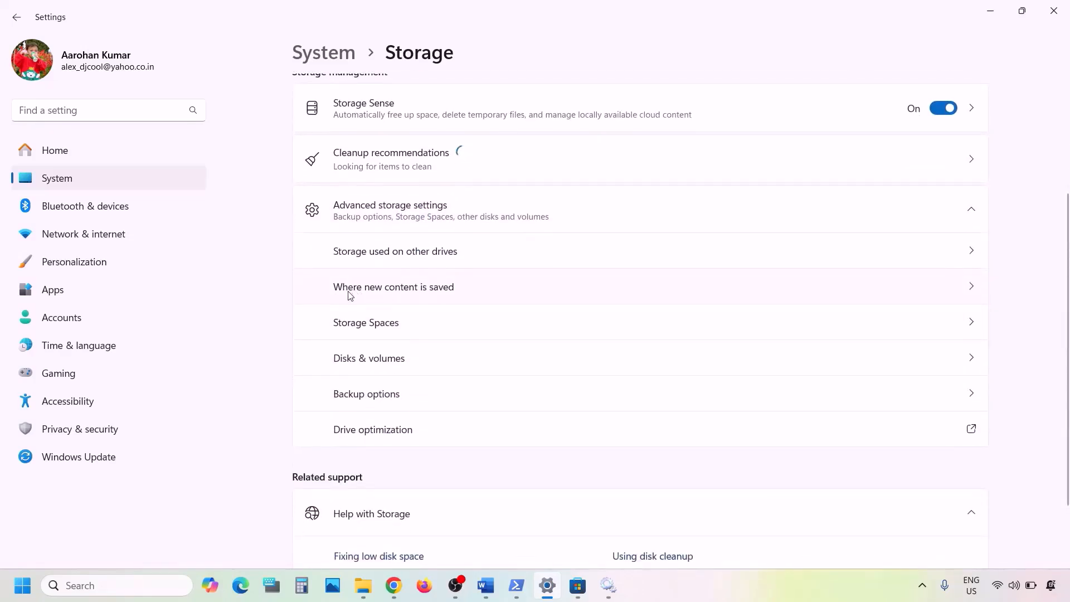
scroll(797, 285, up, 3)
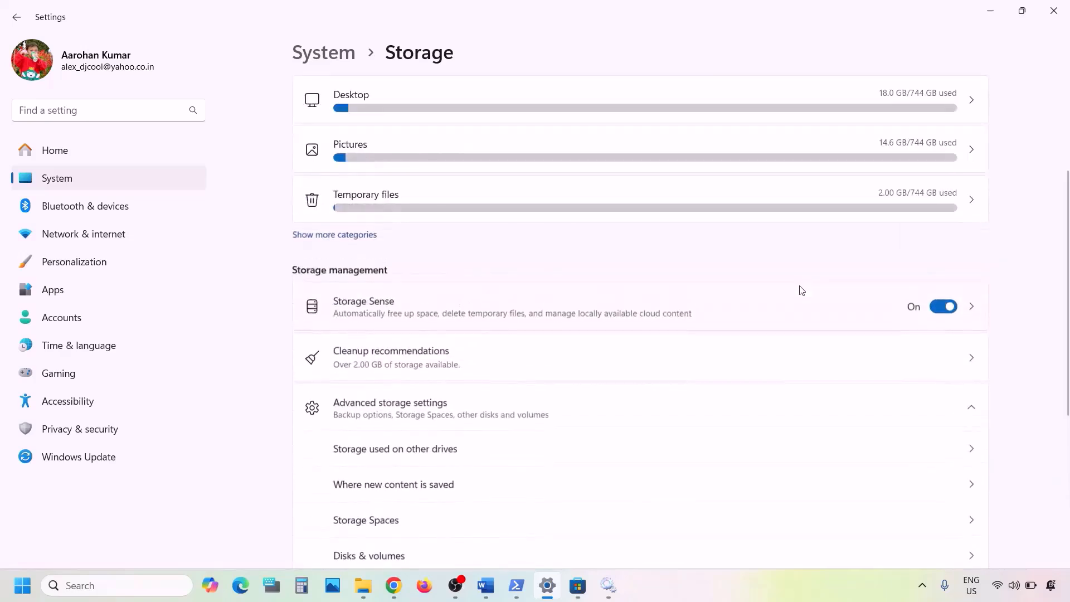
scroll(701, 363, down, 2)
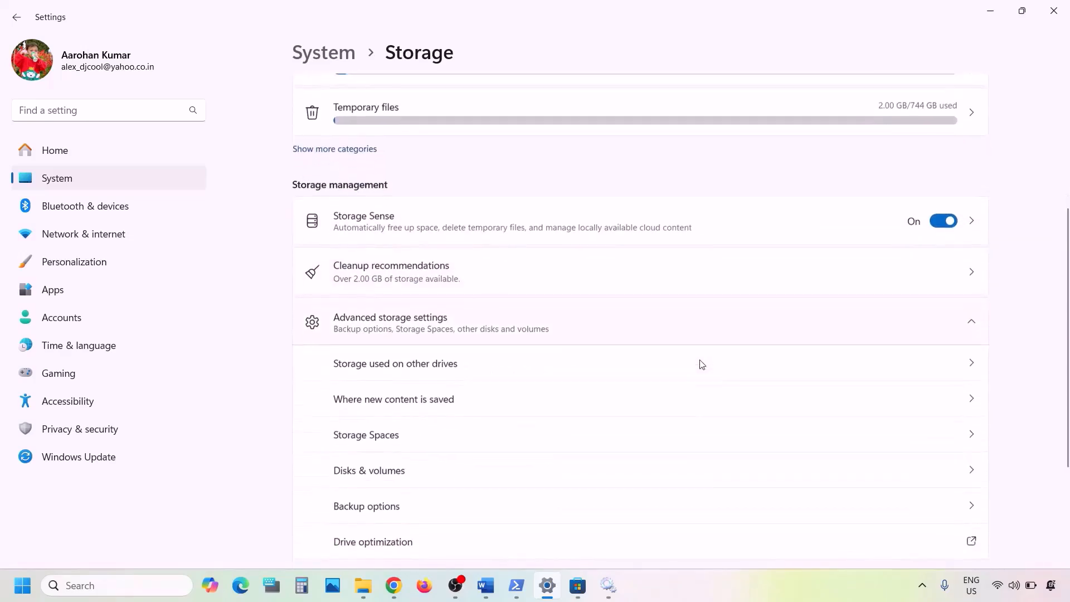
click(473, 407)
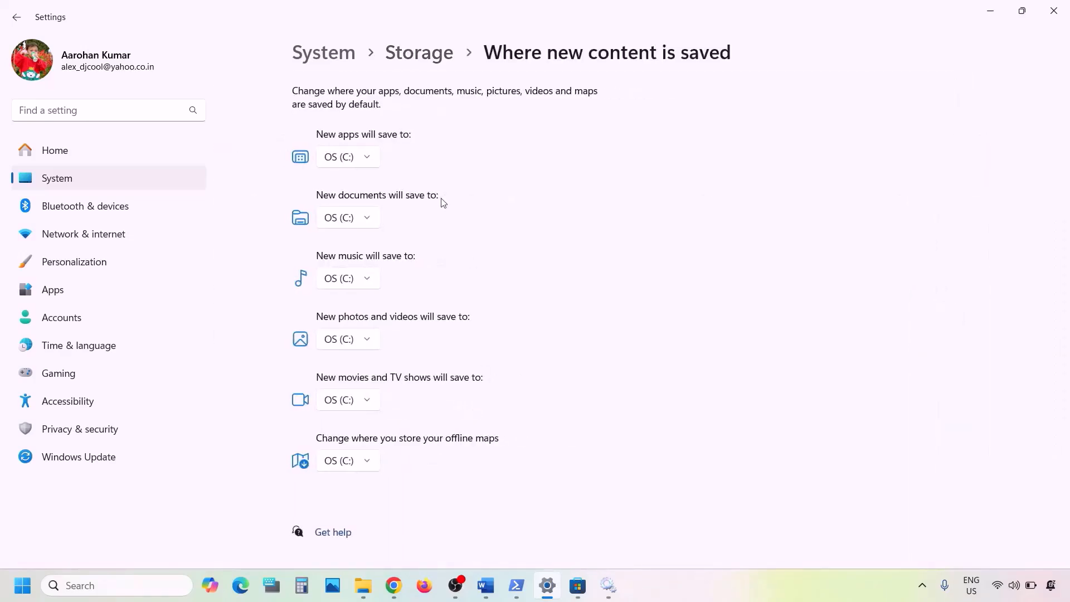
Check which drives are offered as the save location for new apps
click(368, 158)
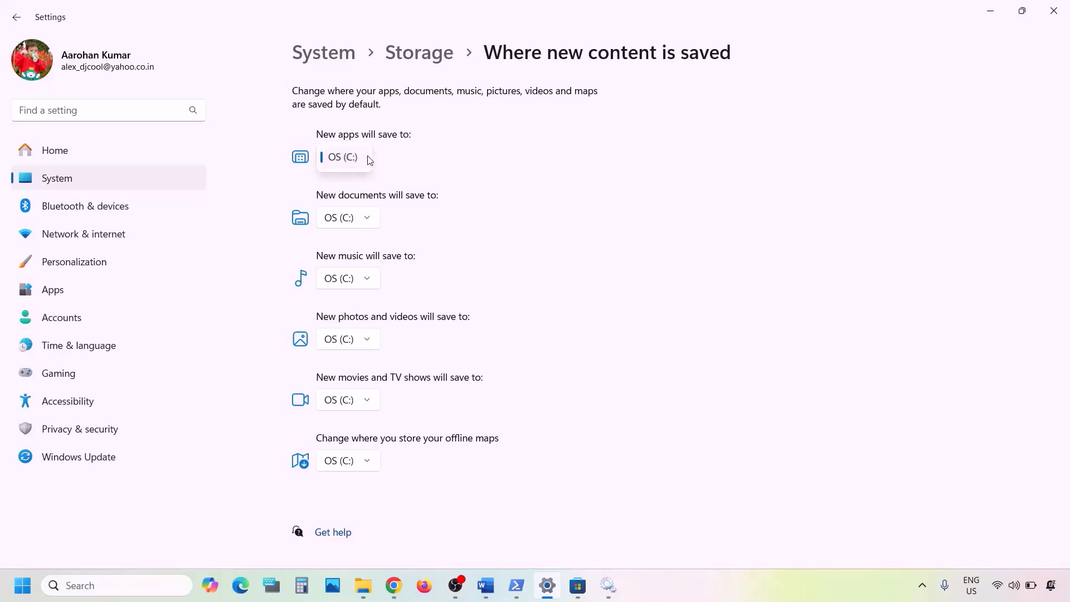
click(425, 163)
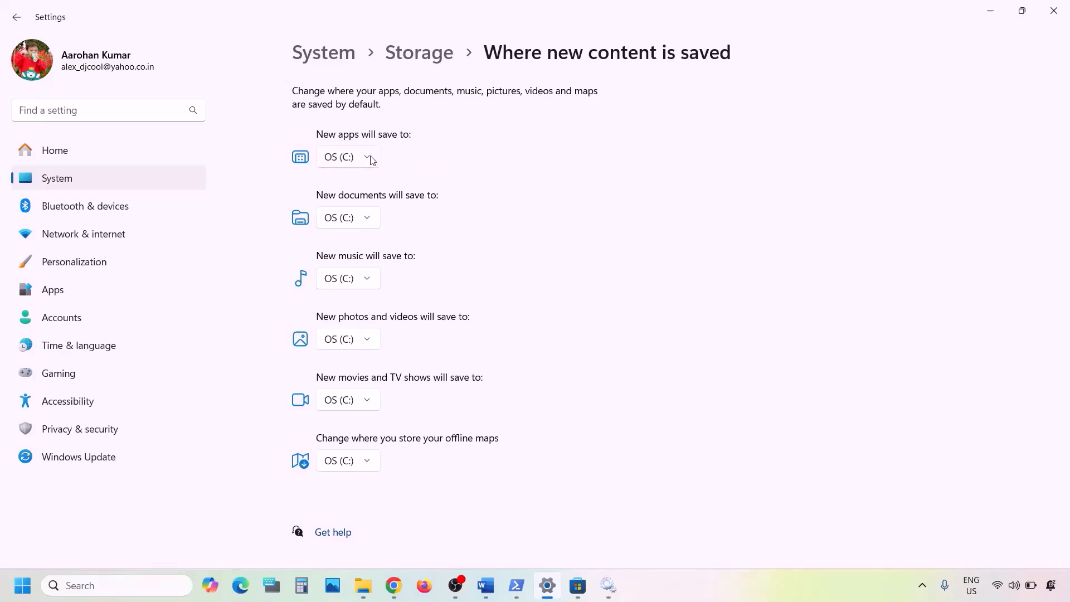
click(371, 158)
click(415, 161)
click(370, 161)
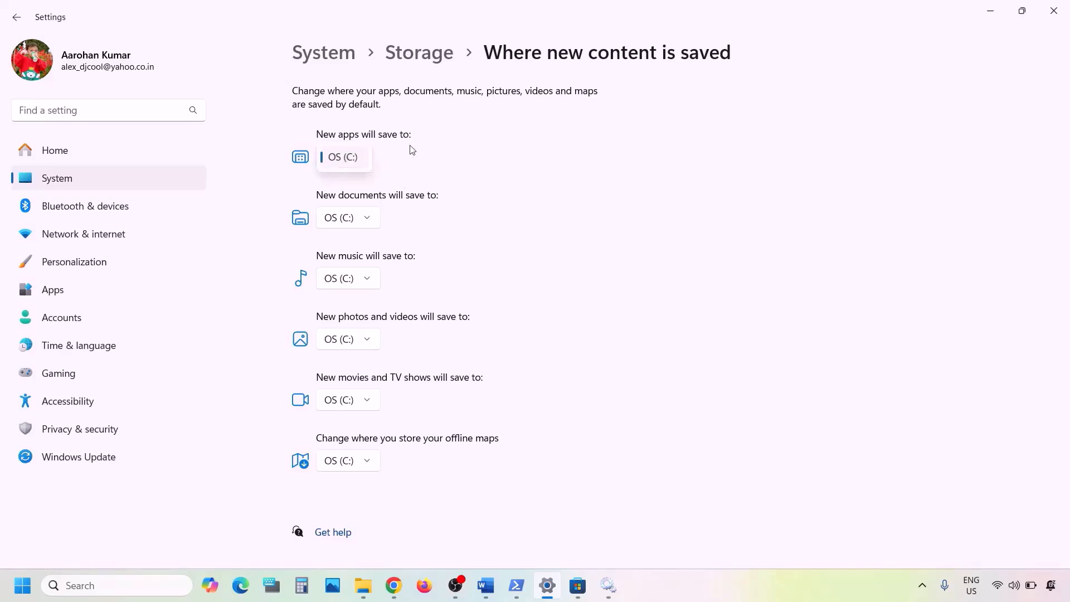
click(412, 163)
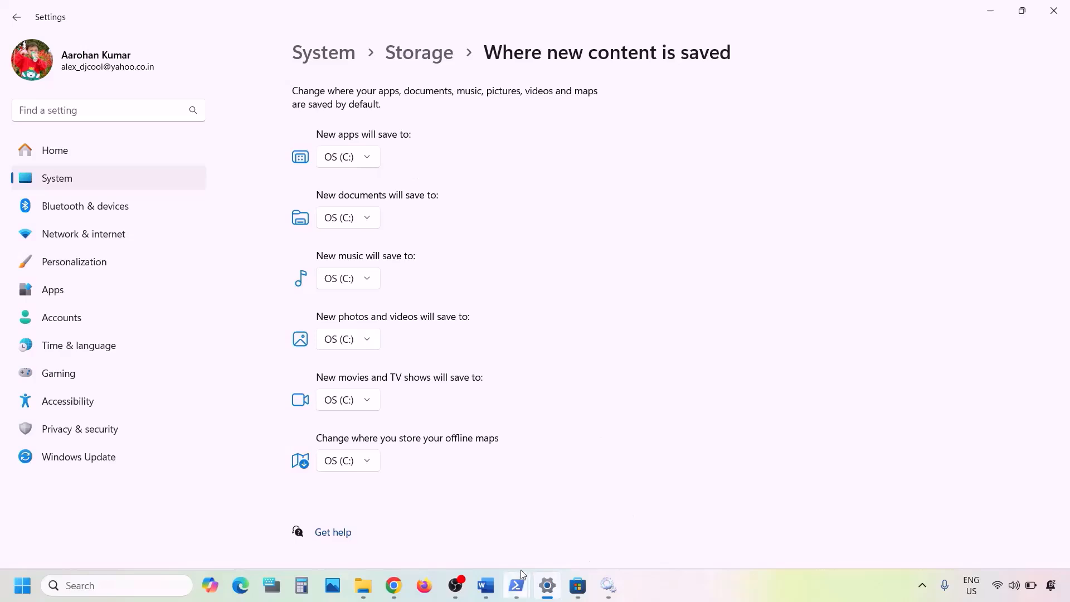
Recheck the save location options for new apps in Windows Settings, then minimize the Settings window
click(489, 588)
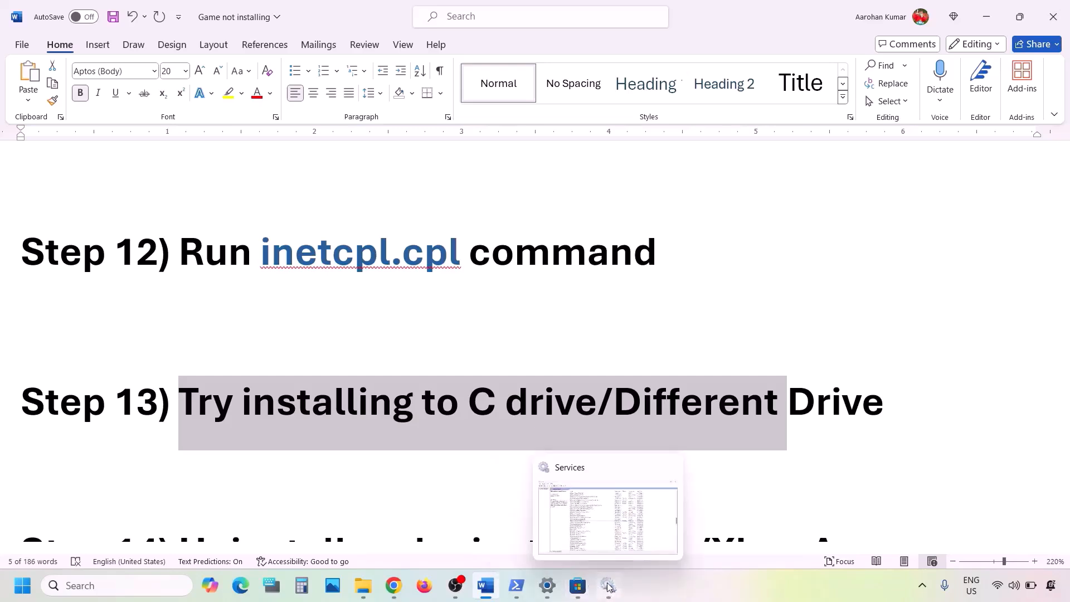
click(544, 587)
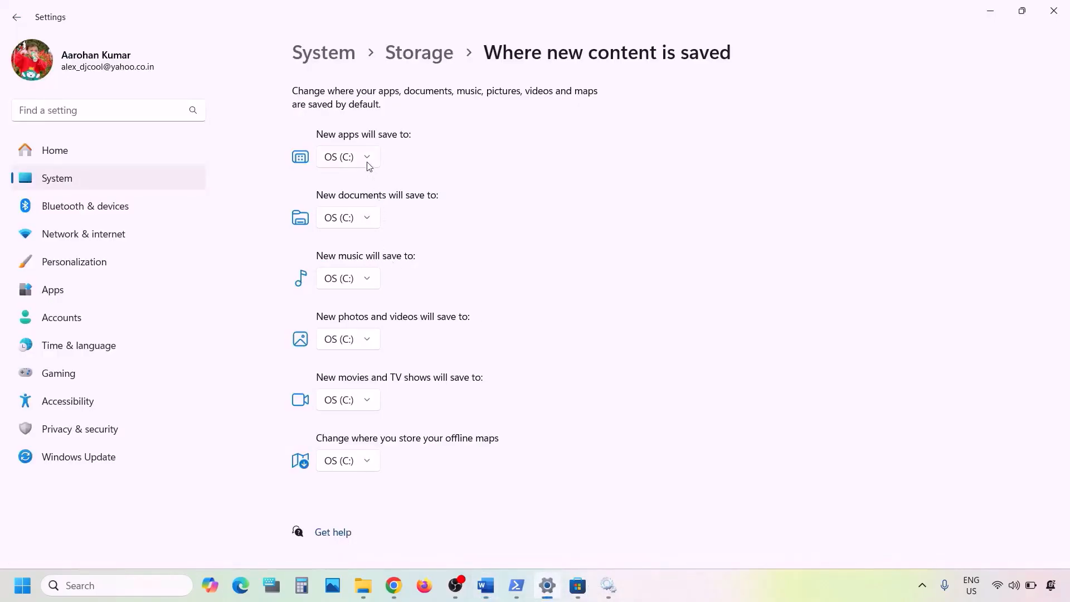
click(368, 158)
click(444, 162)
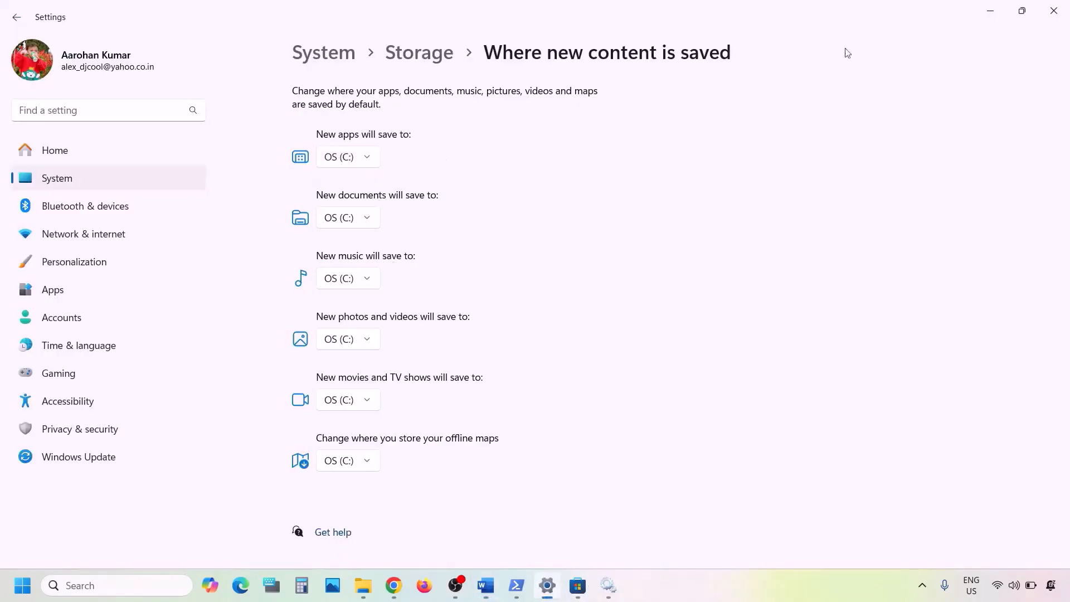
click(991, 10)
Highlight the words about the different drive in the document's Step 13 instruction
click(454, 400)
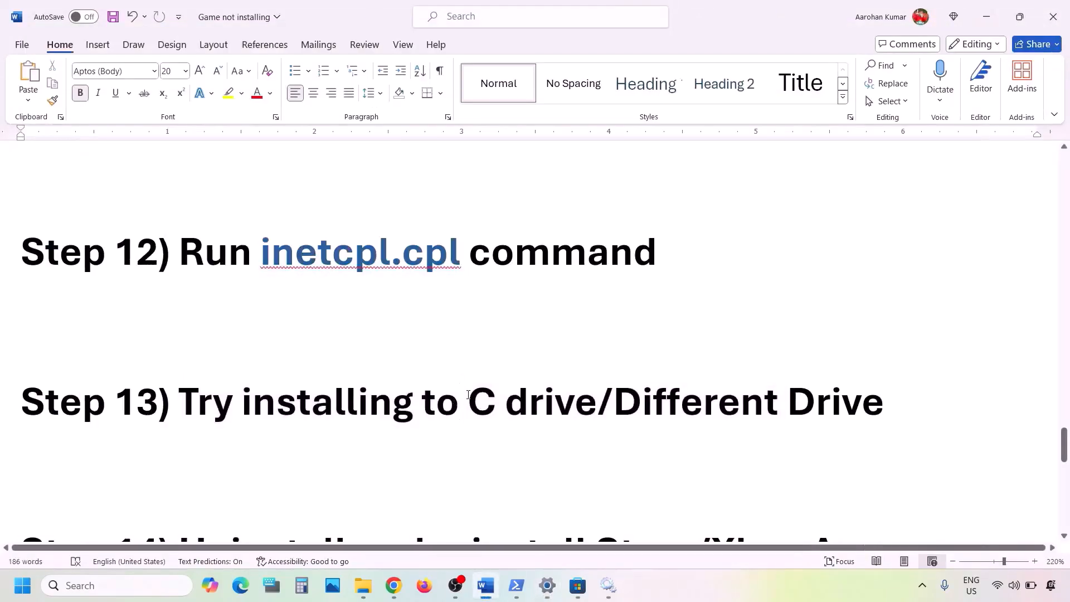
drag(468, 401, 842, 407)
click(634, 405)
Highlight the Step 14 heading about uninstalling and reinstalling the Store/Xbox app in the document
scroll(356, 416, down, 3)
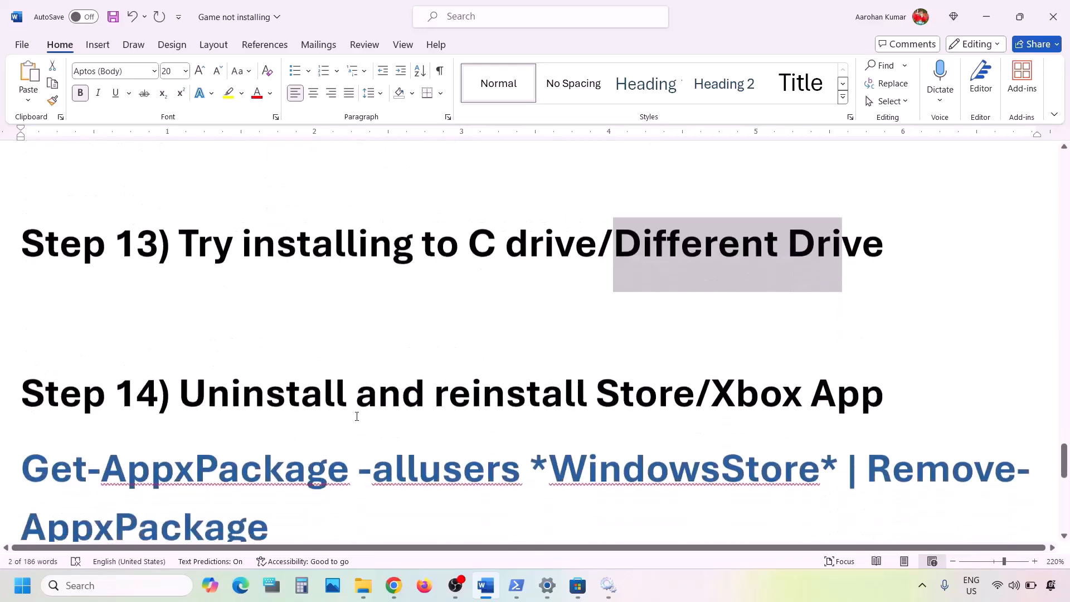
scroll(357, 417, down, 3)
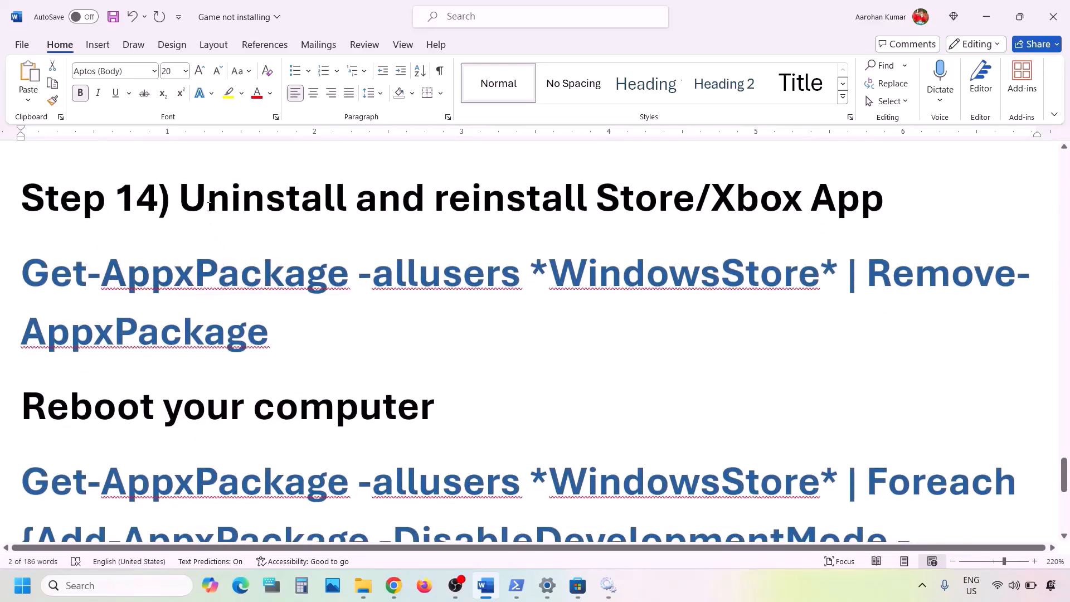
drag(209, 206, 886, 203)
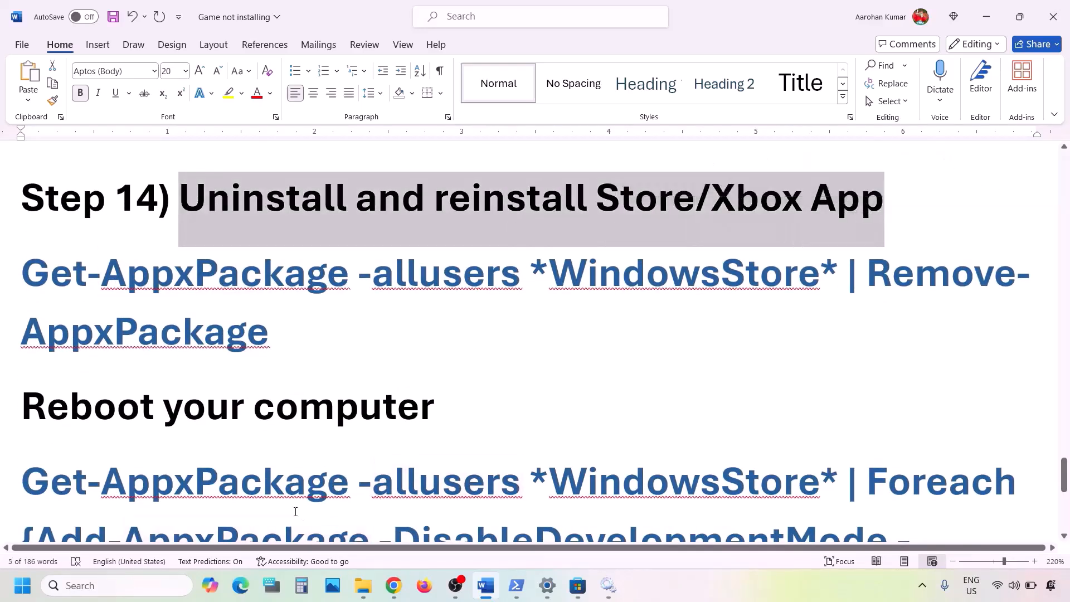
Find the Xbox app through Windows search and uninstall it, confirming the removal
click(138, 597)
text(xbox)
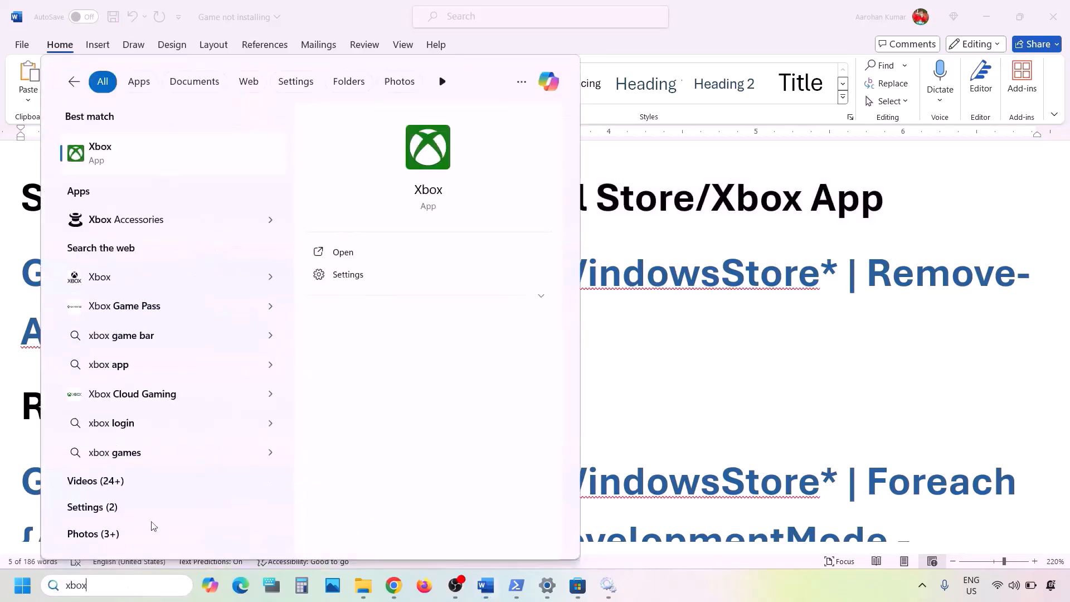
right_click(117, 159)
click(171, 307)
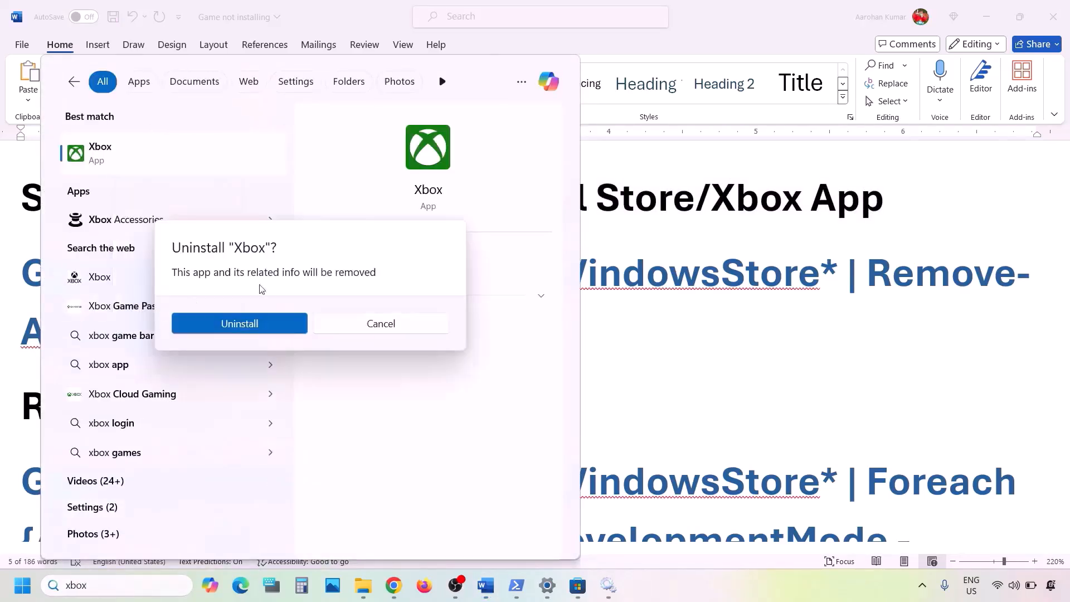
click(264, 326)
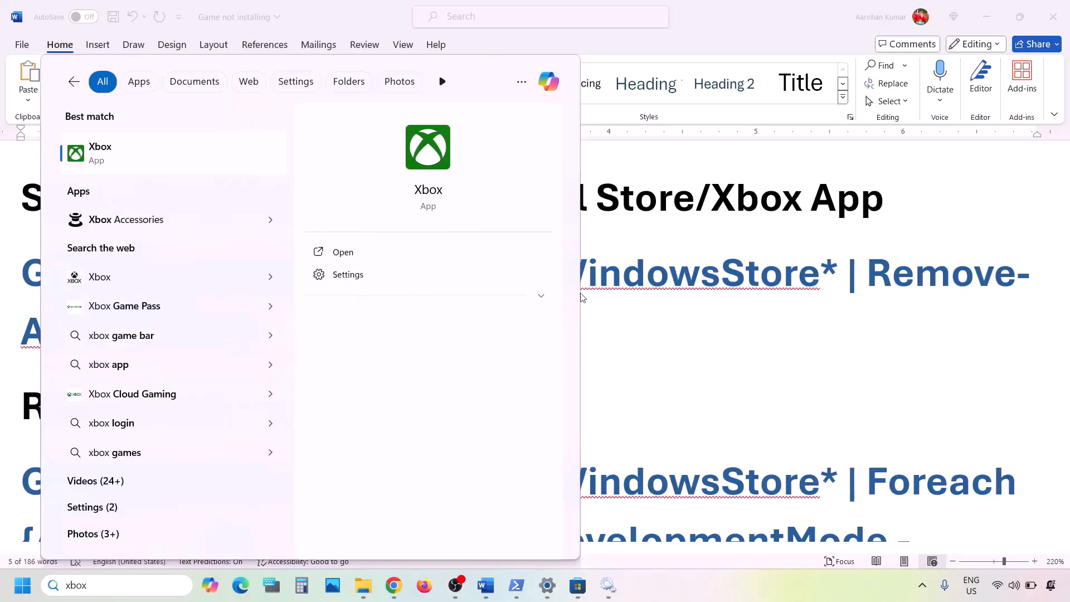
Search for "xbox" in the Microsoft Store, open the Xbox app's page and start its installation
click(578, 585)
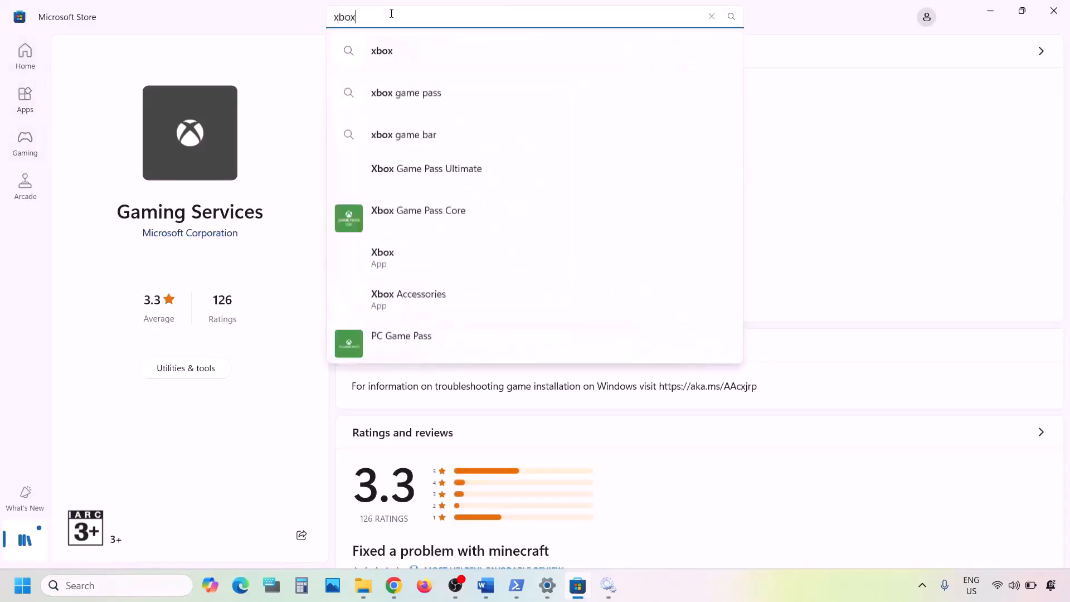
click(405, 257)
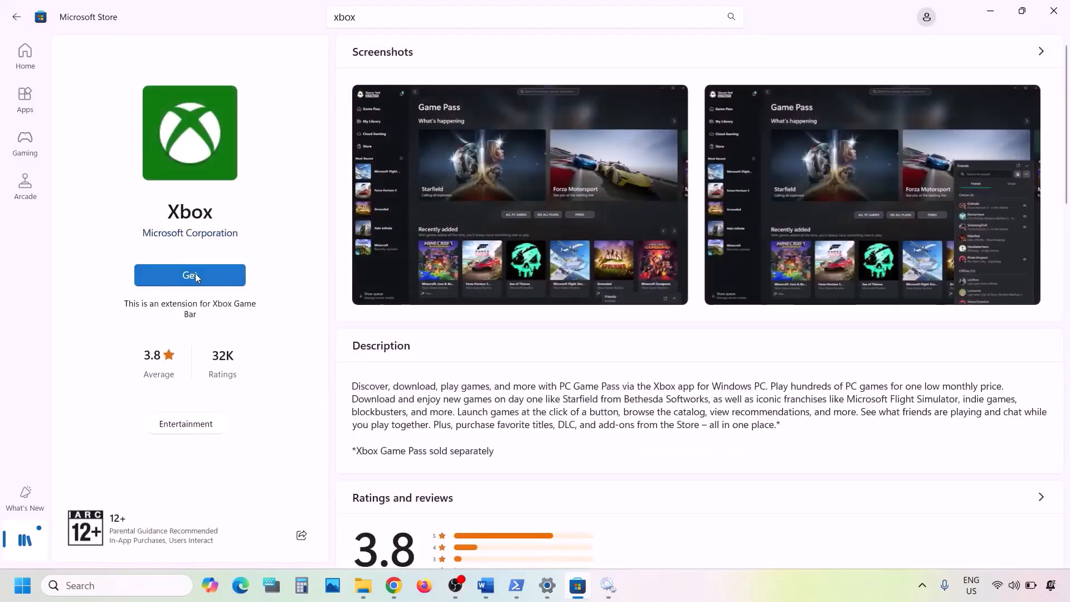
click(195, 273)
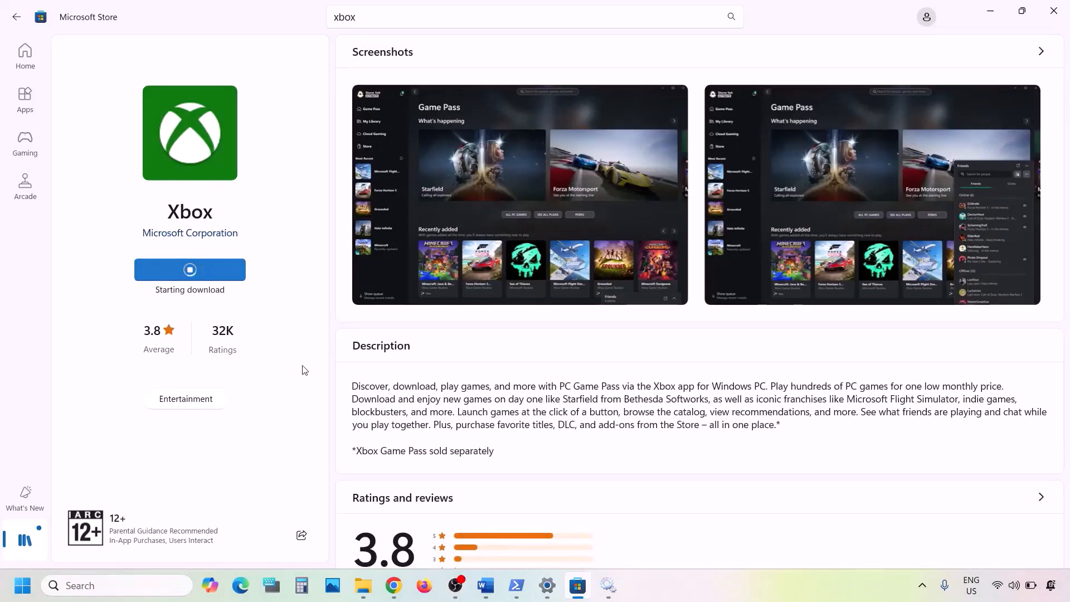
Check Windows search for the Xbox app while it downloads, then return to its Microsoft Store page
click(104, 585)
text(xbox)
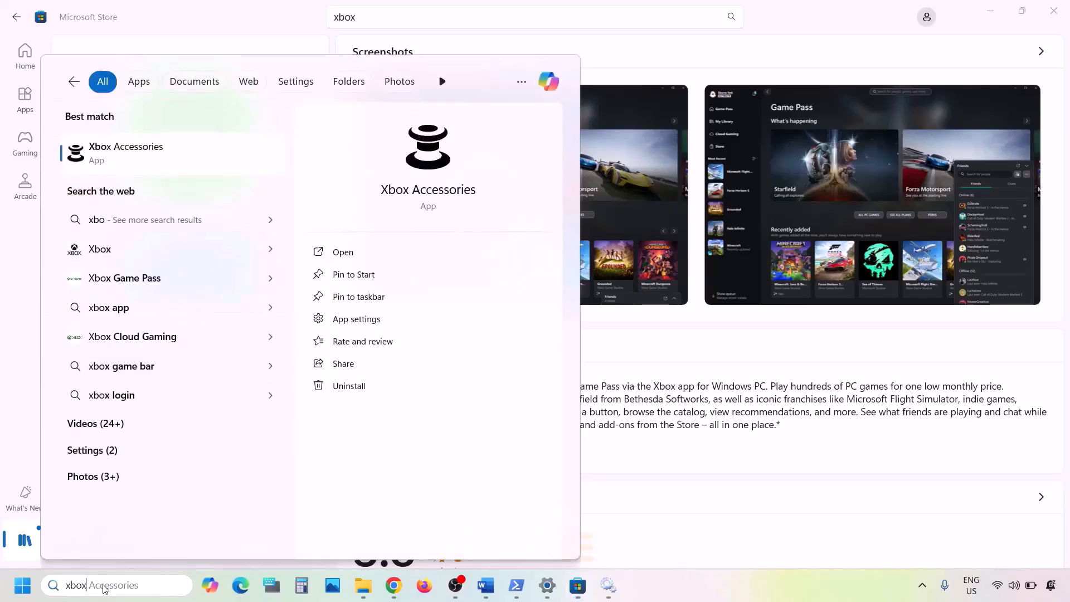
click(732, 390)
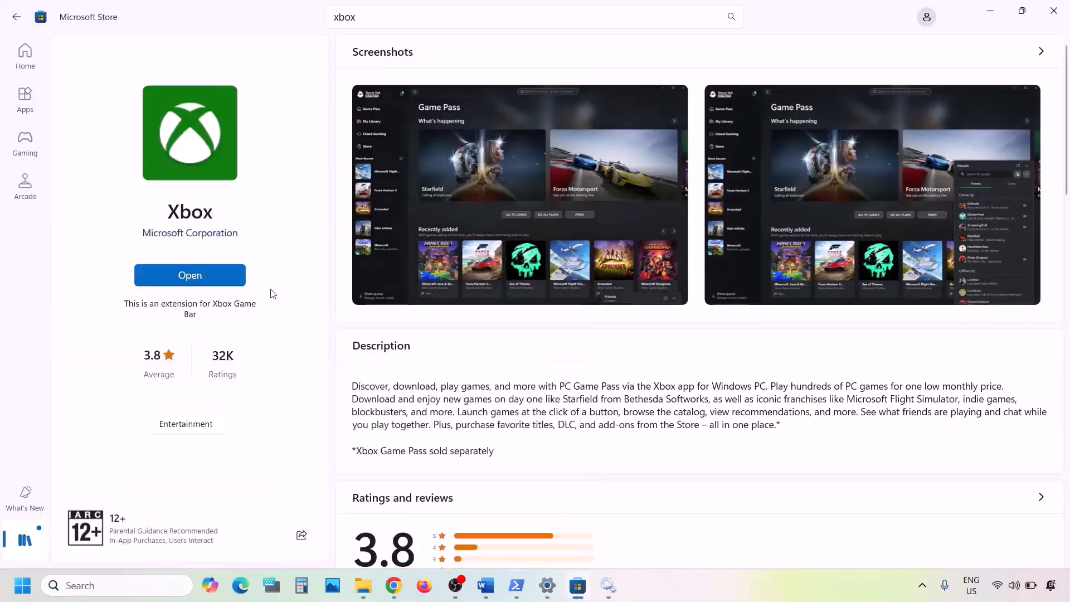
Search Windows for the reinstalled Xbox app and uninstall it again, confirming the removal
click(99, 586)
text(xbox)
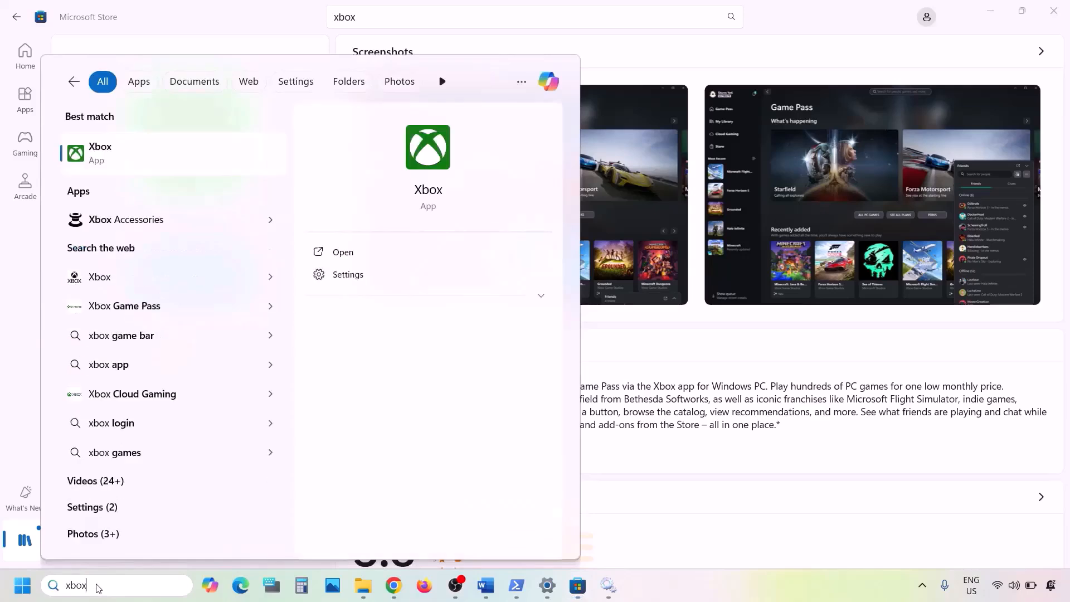
right_click(155, 161)
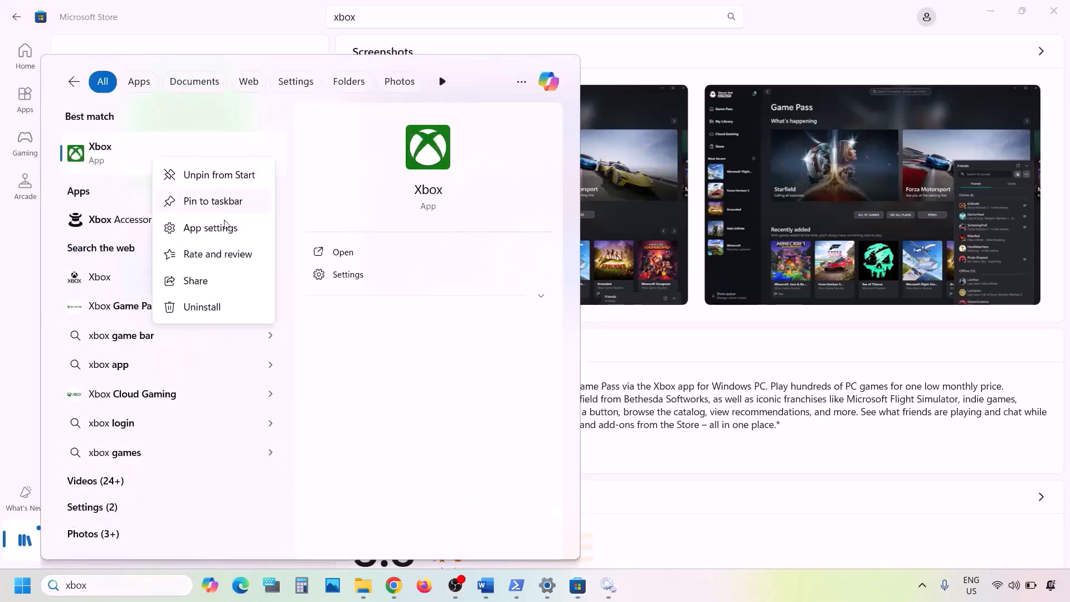
click(188, 306)
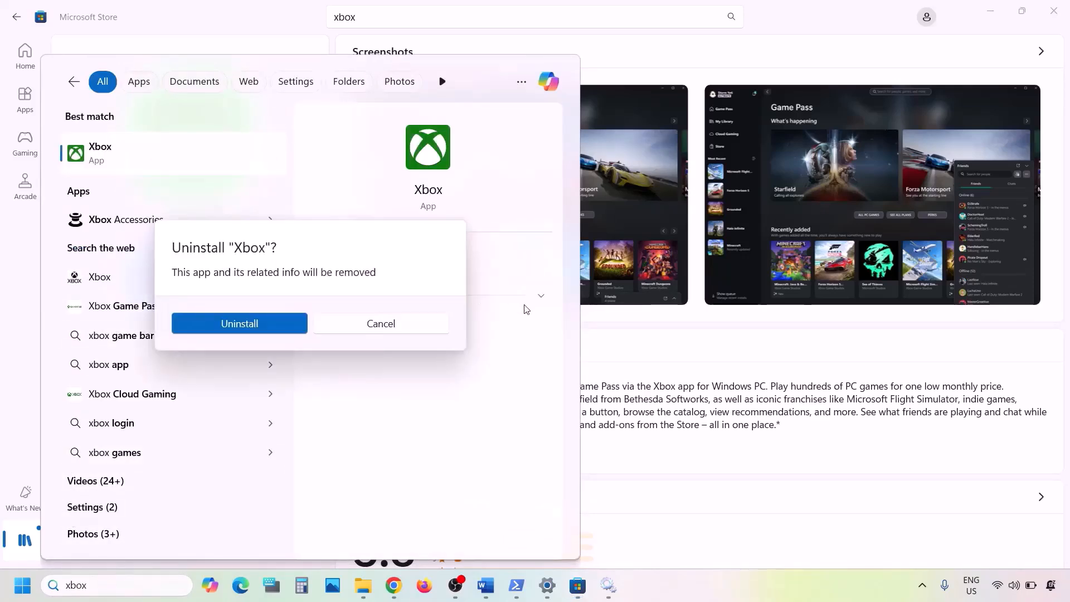
click(295, 325)
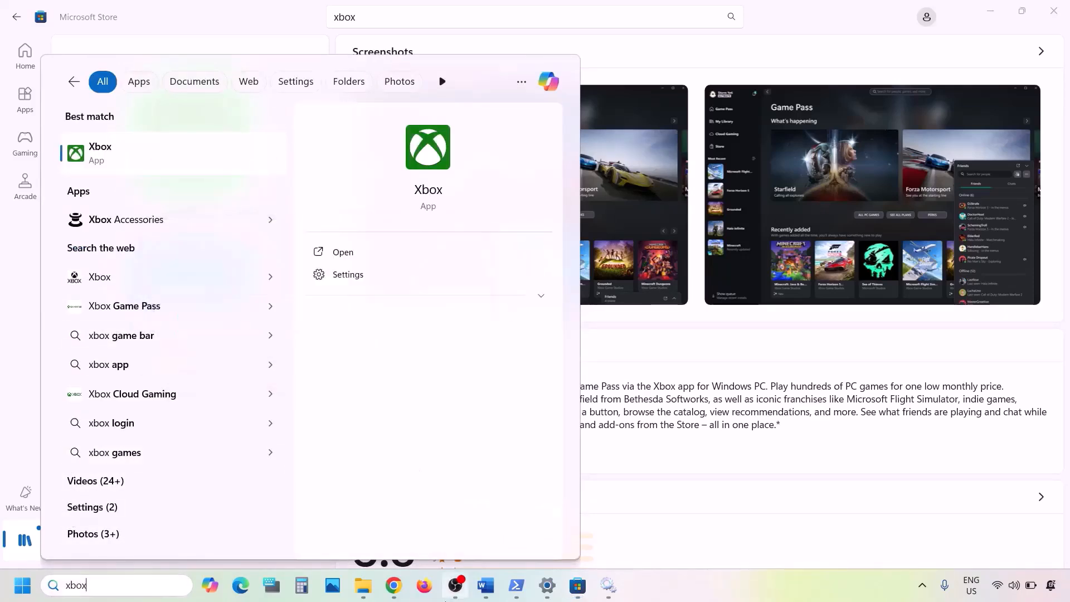
Switch to Chrome, search the web for "xbox app" in a new tab and open the Xbox App for Windows PC result
click(396, 585)
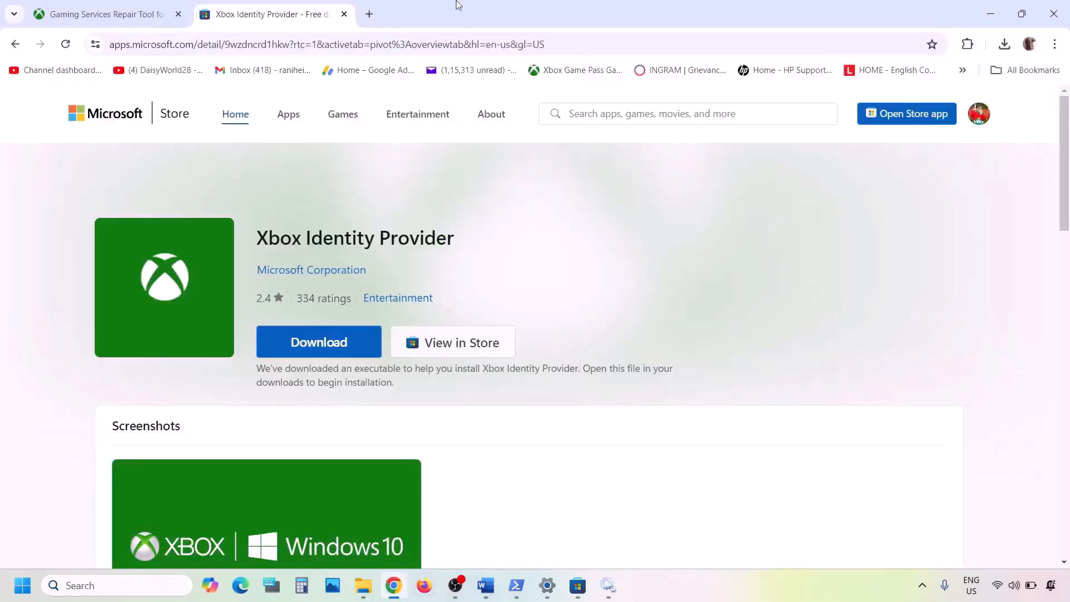
click(369, 14)
text(xbox app)
key(Return)
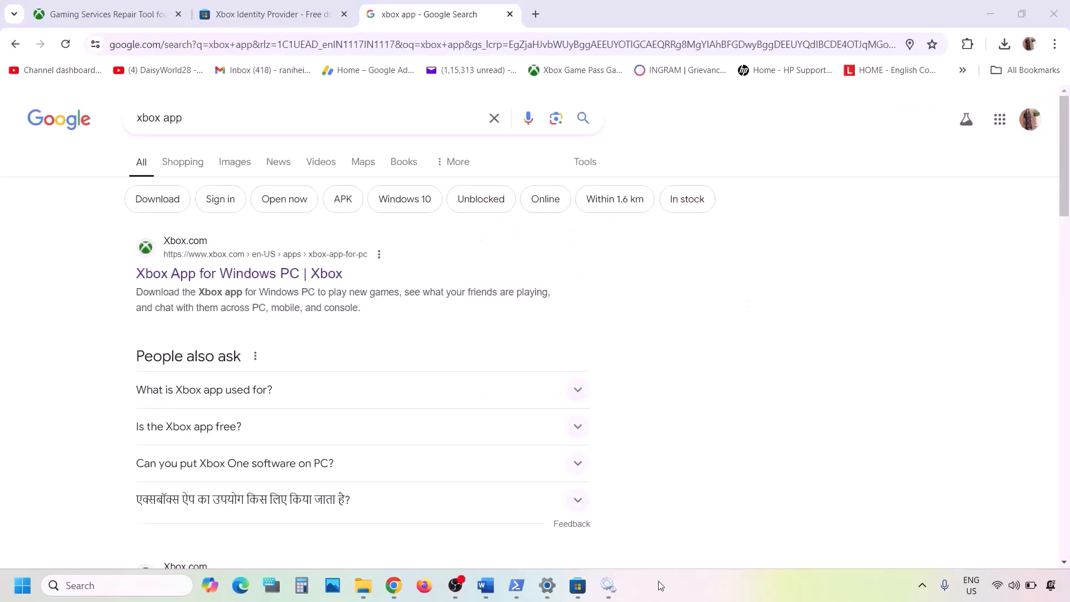
click(207, 279)
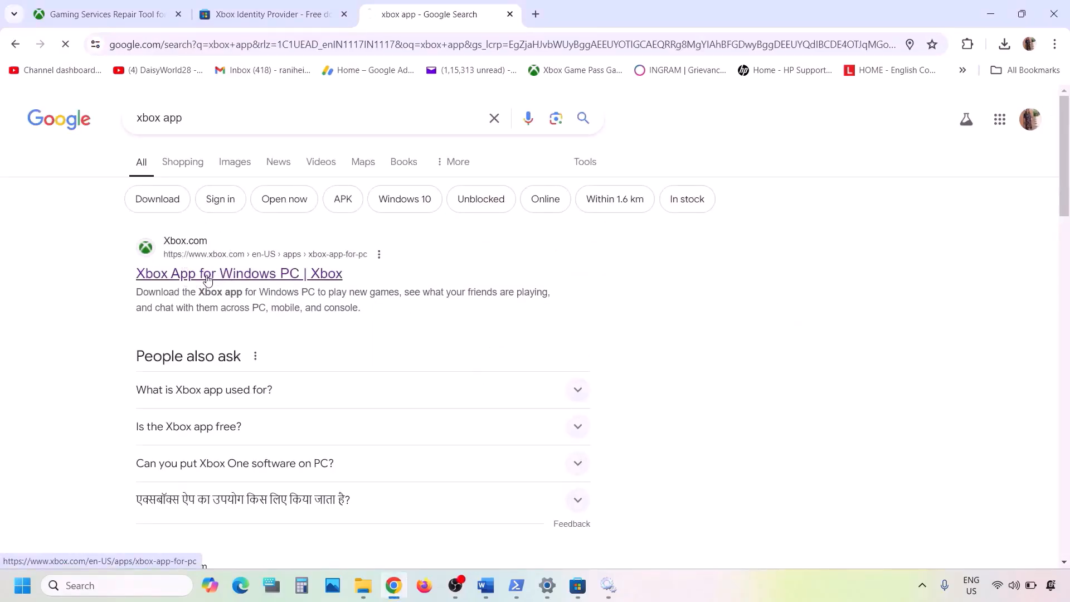